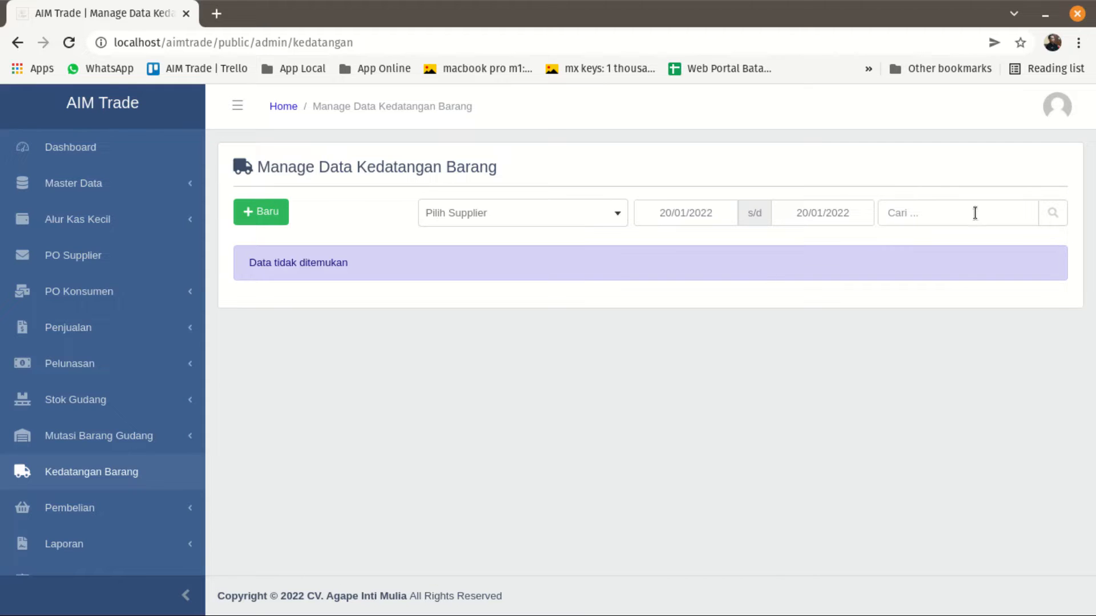
left_click(492, 218)
left_click(492, 218)
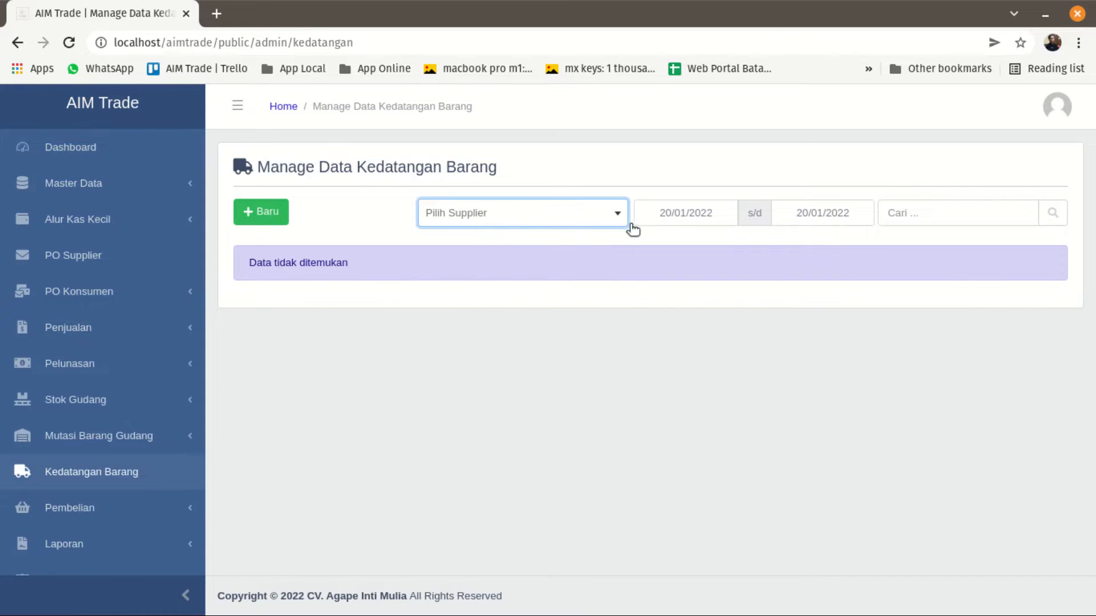
left_click(661, 216)
left_click(827, 217)
left_click(675, 330)
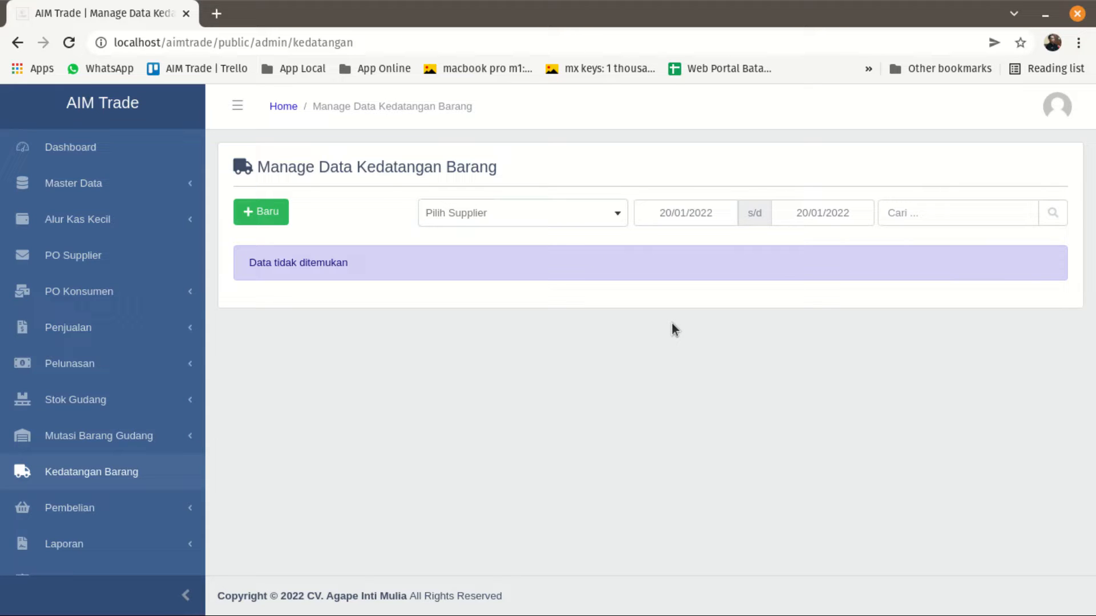
Start a new goods arrival record and open the PO Supplier list in a separate browser tab.
left_click(263, 212)
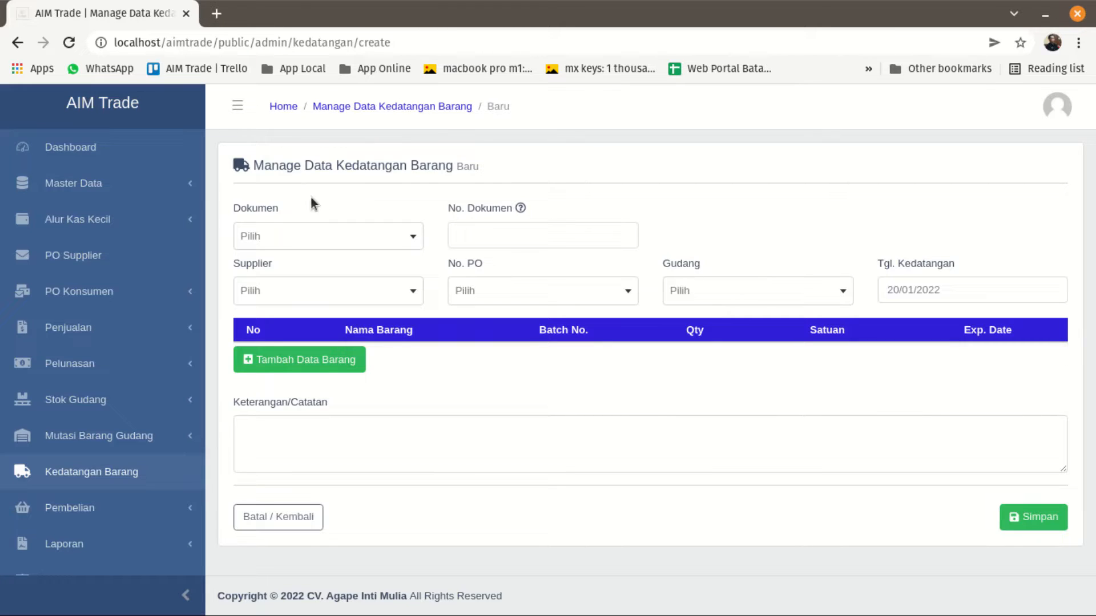
right_click(78, 271)
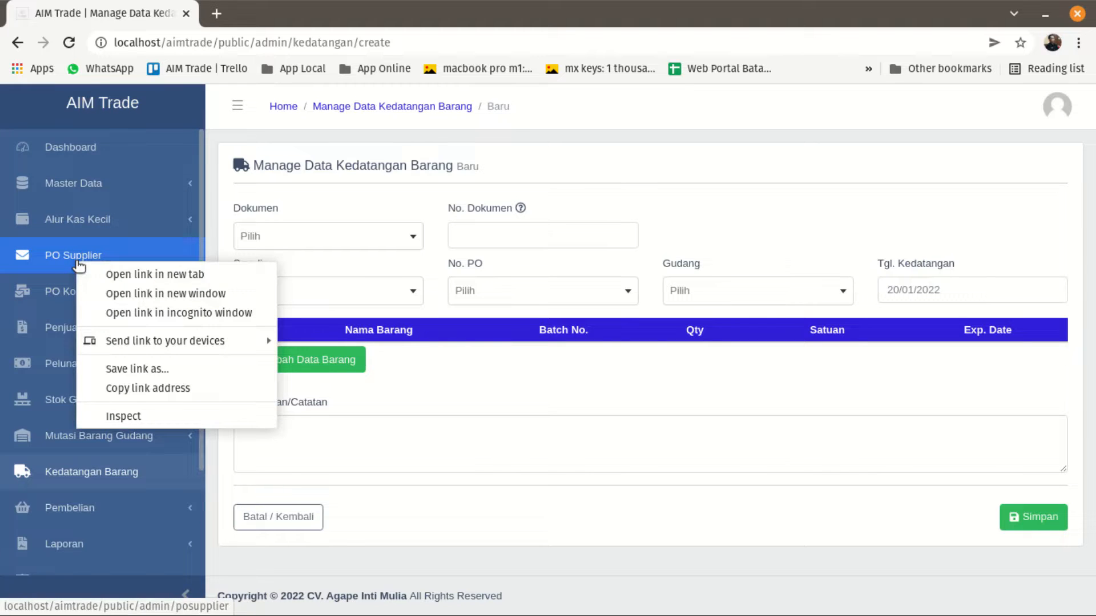
left_click(100, 272)
left_click(243, 15)
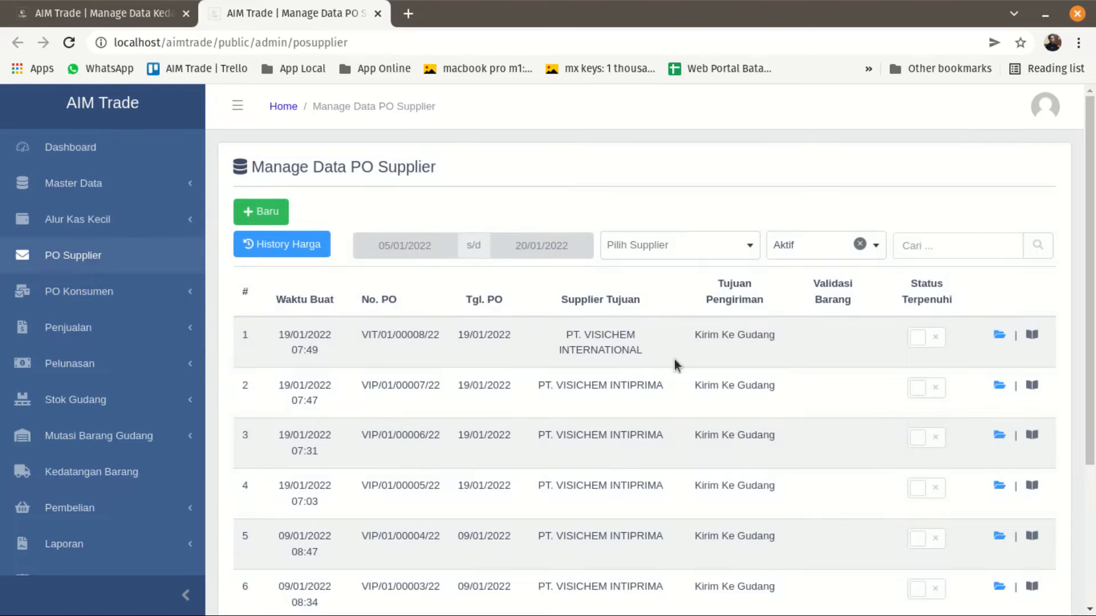
Open the first two purchase orders of the PO Supplier list in separate tabs and view the details of each.
double_click(286, 336)
left_click_drag(313, 347, 726, 394)
left_click(822, 391)
right_click(1001, 339)
left_click(1002, 349)
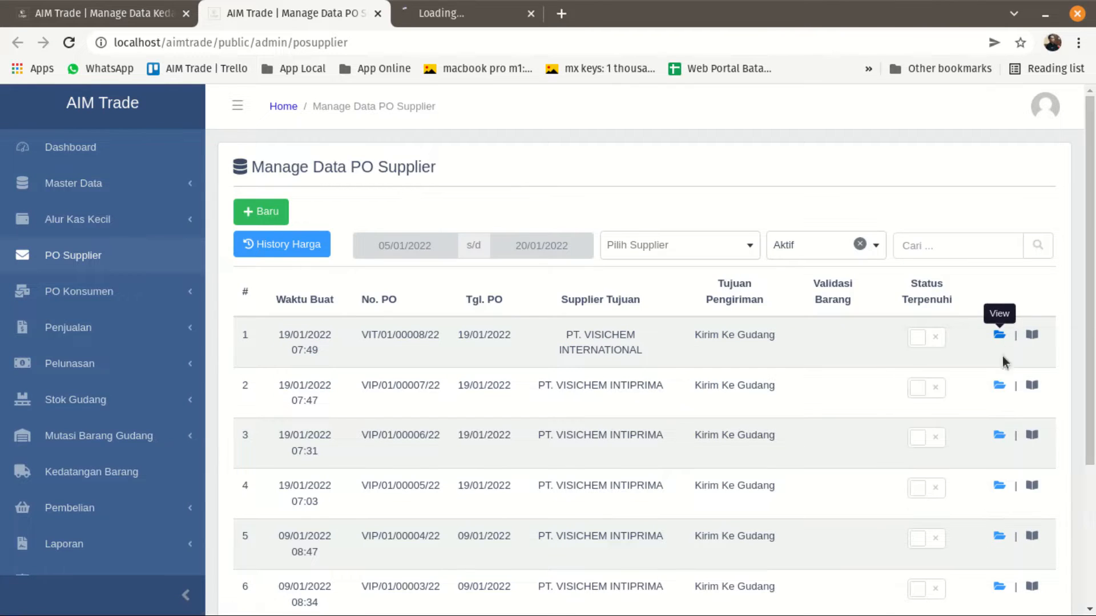
right_click(1000, 380)
left_click(1000, 393)
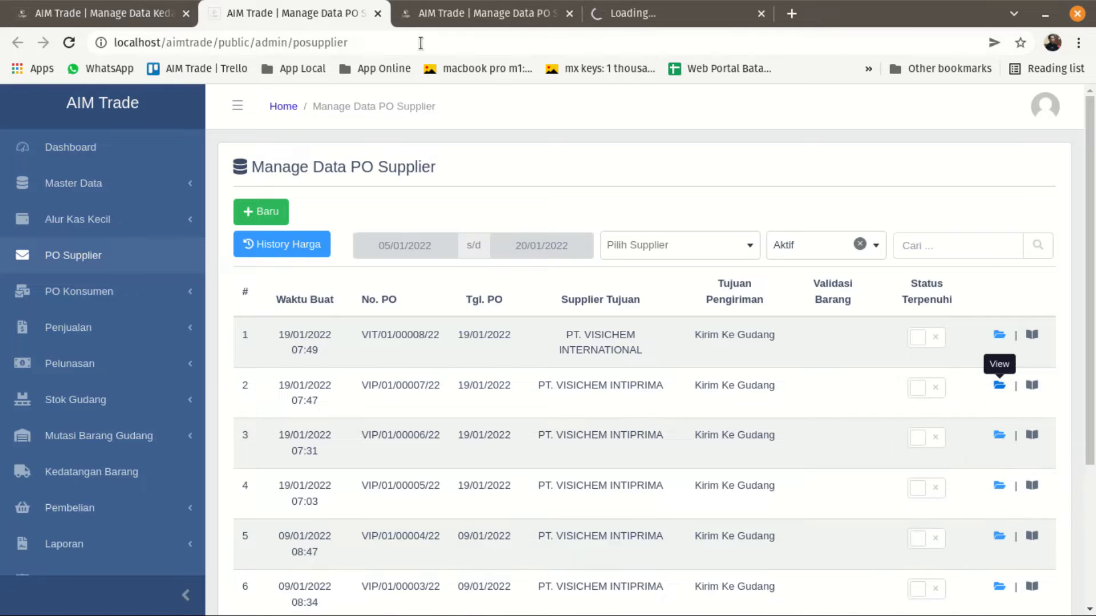
left_click(428, 16)
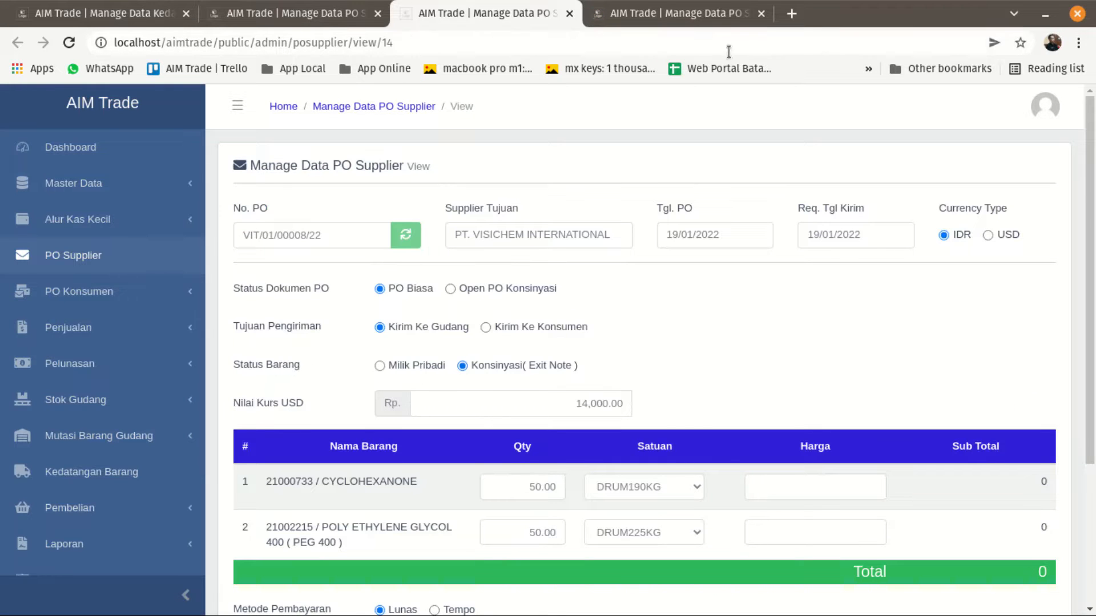
left_click(708, 17)
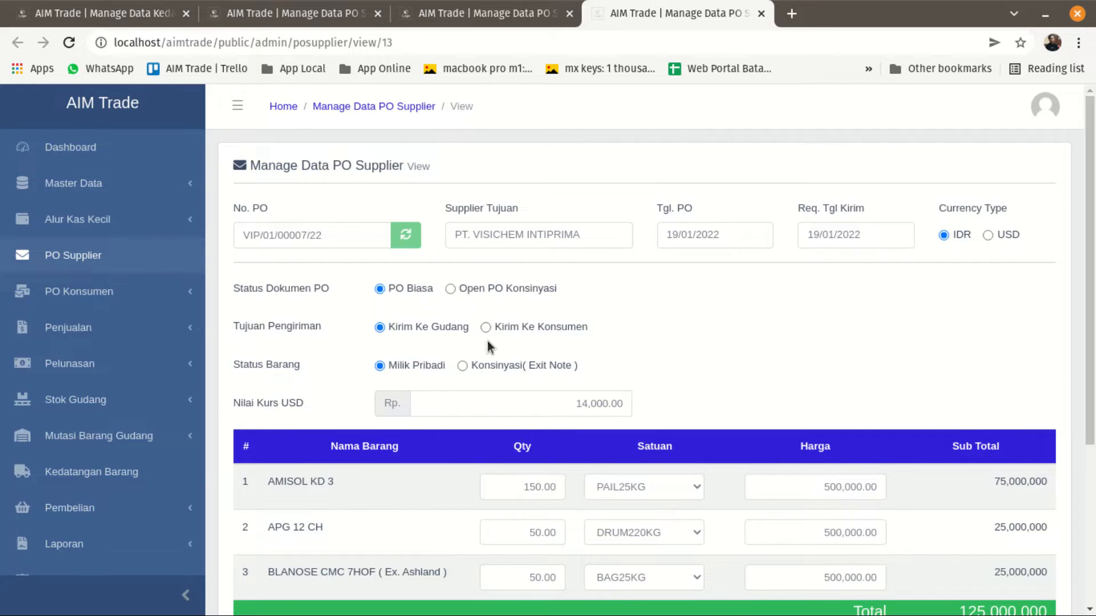
In the new goods arrival form, set Dokumen to Surat Jalan and enter 784848584 as No. Dokumen.
left_click(123, 13)
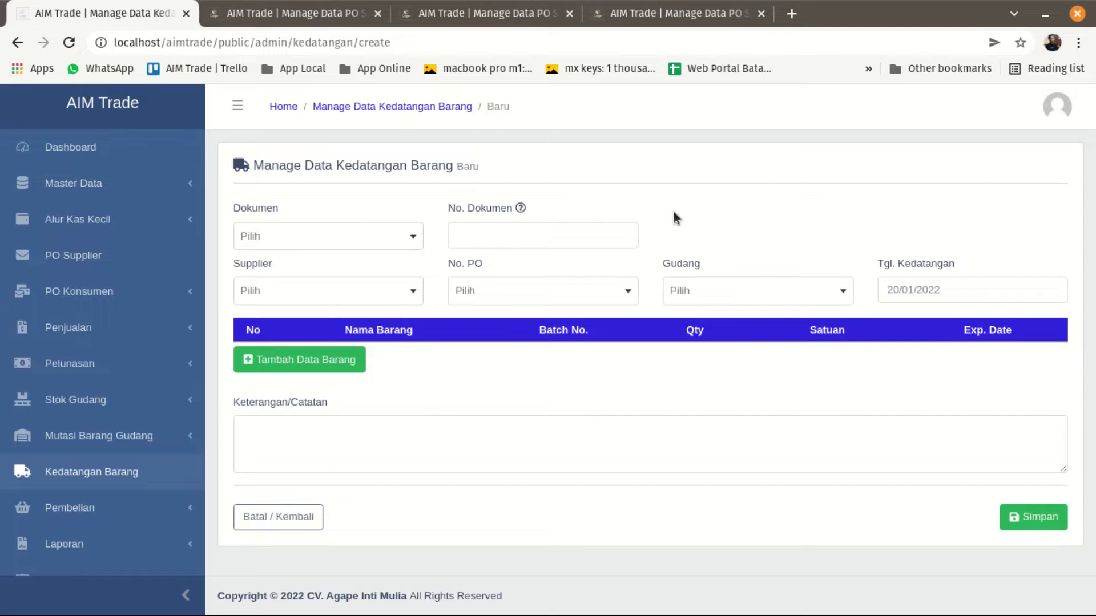
left_click(649, 17)
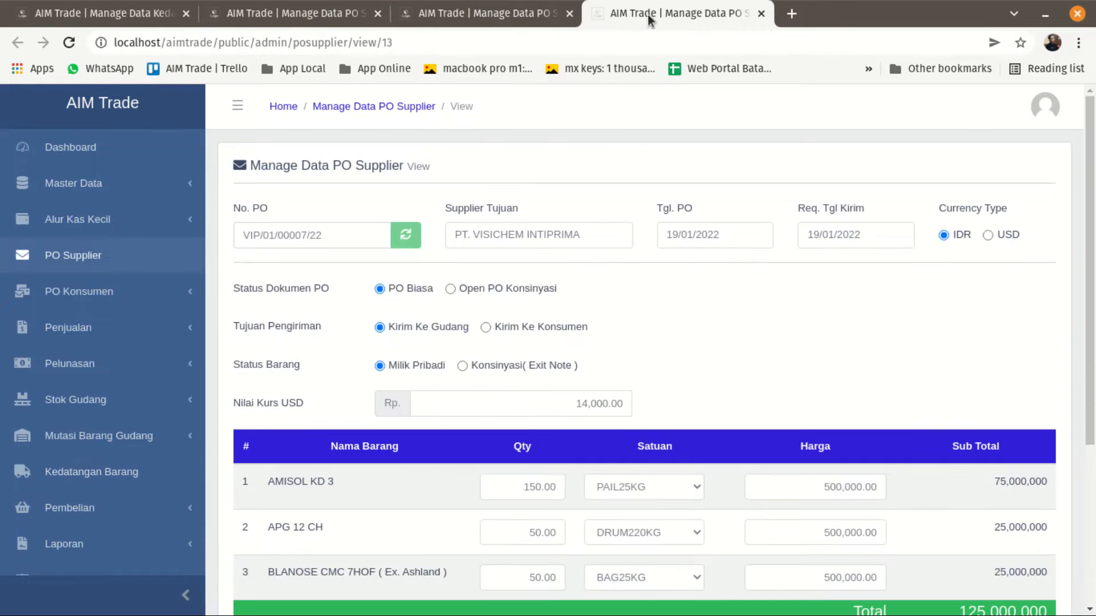
left_click(72, 13)
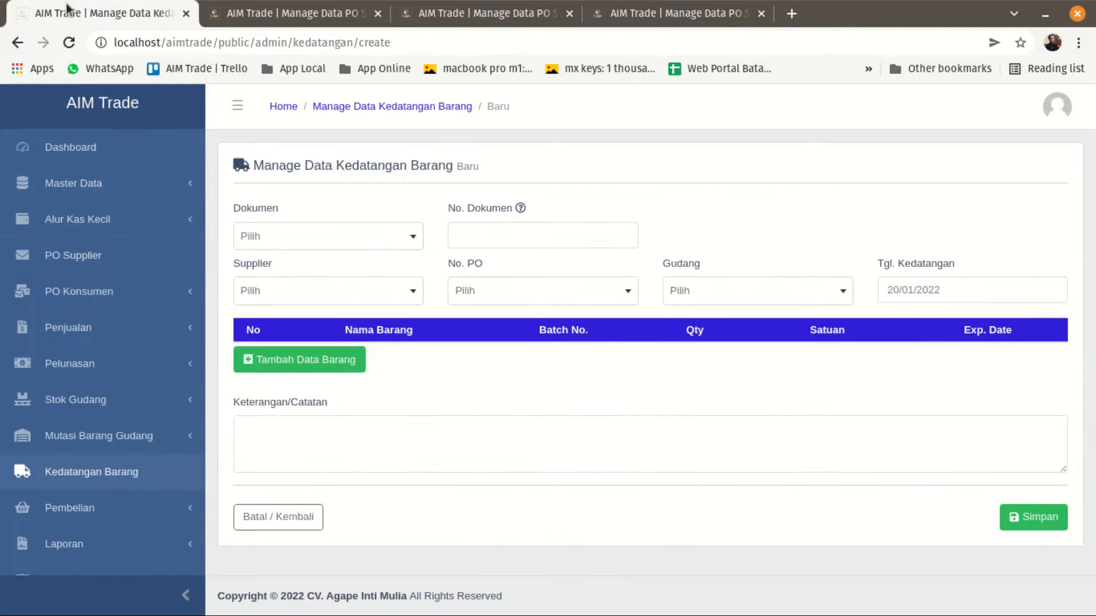
left_click(328, 250)
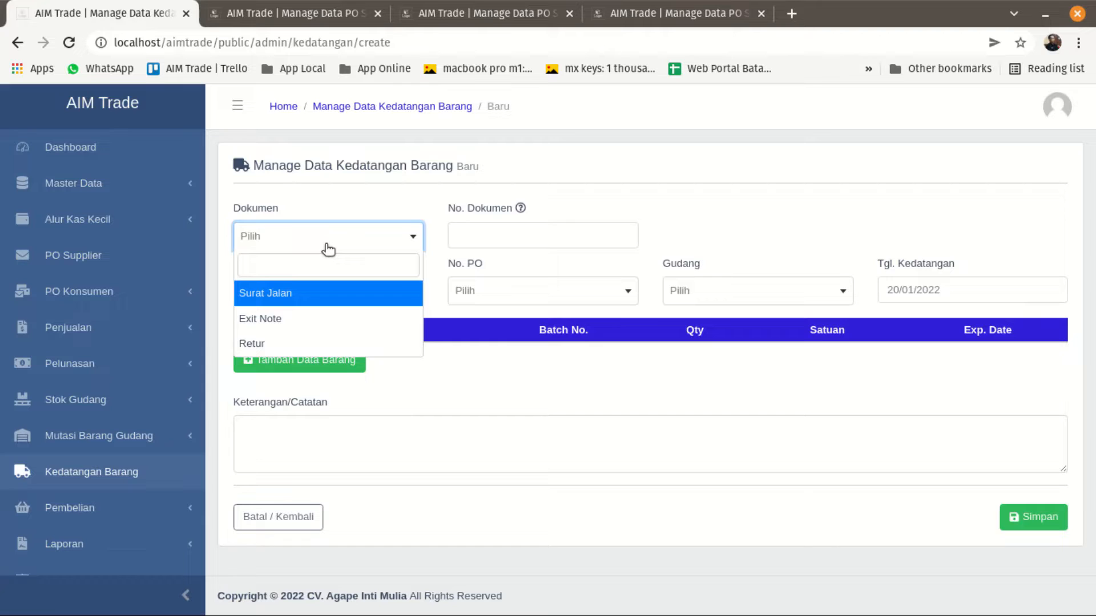
left_click(304, 301)
left_click(490, 244)
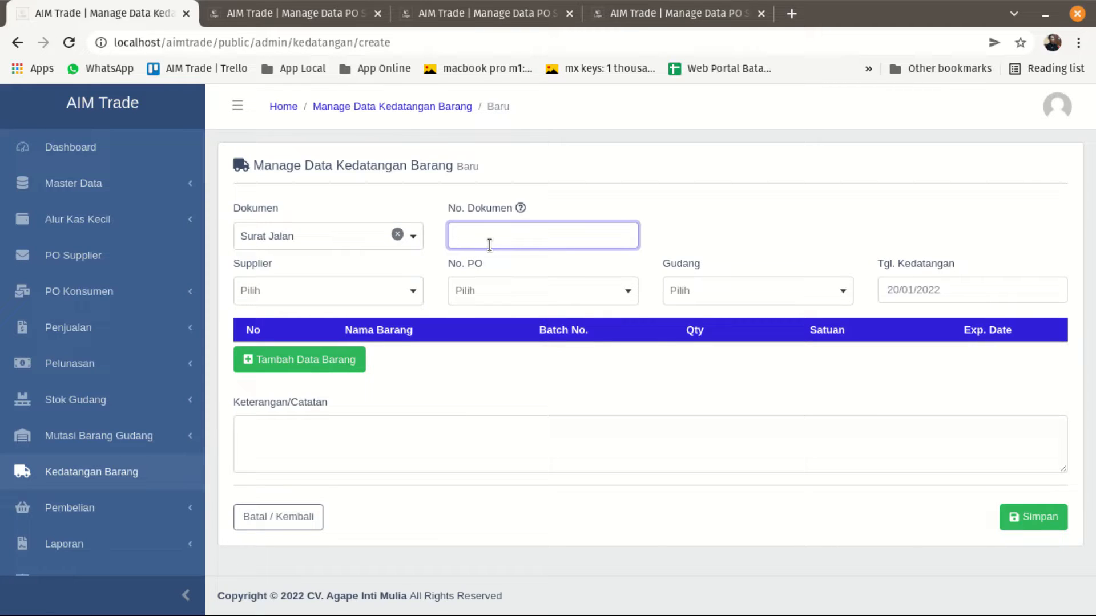
type("784848584")
Check the supplier on the second purchase order and set Supplier to PT. VISICHEM INTIPRIMA in the arrival form.
left_click(393, 298)
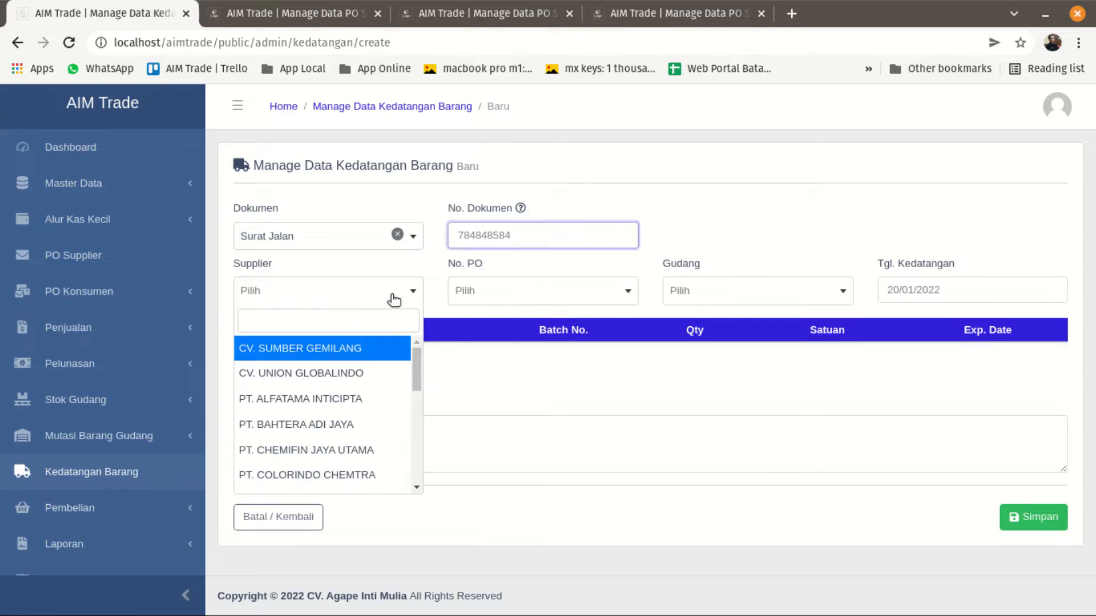
left_click(640, 19)
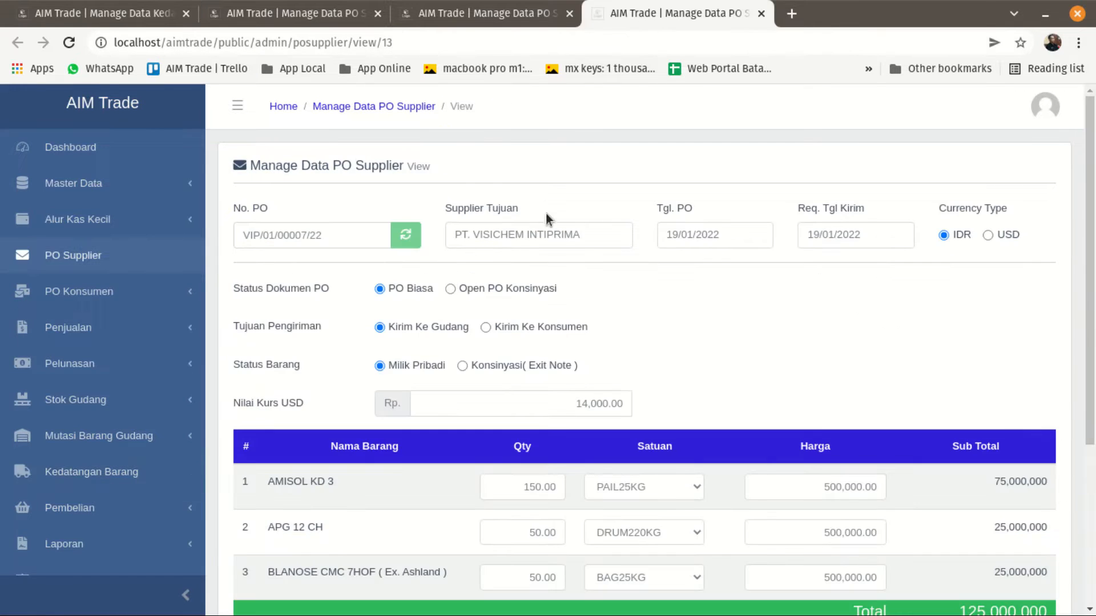
left_click(124, 17)
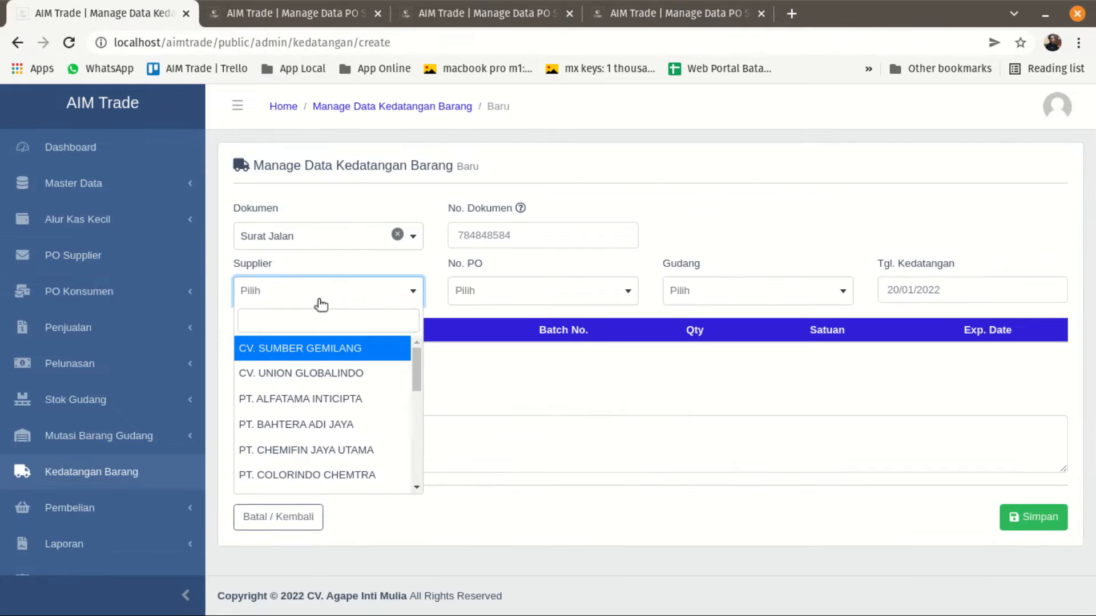
left_click(335, 314)
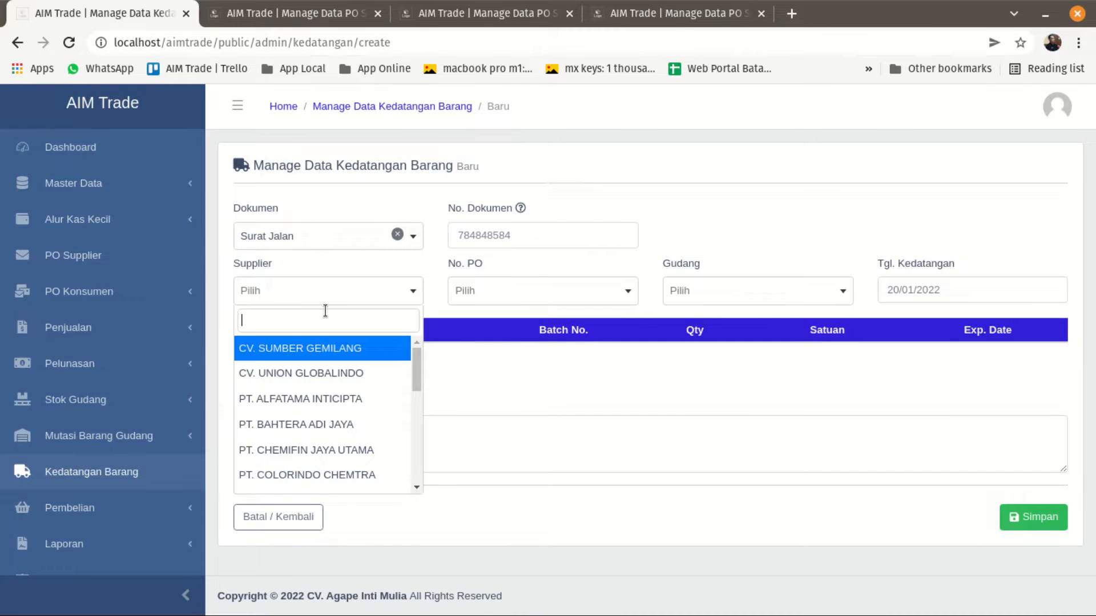
type("vic")
key("BackSpace")
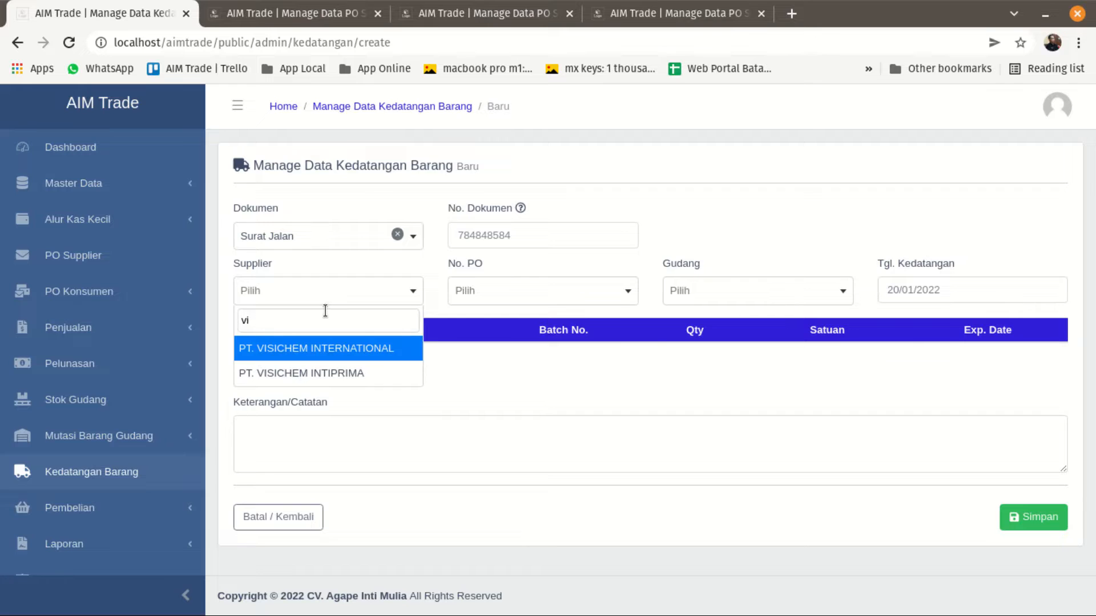
left_click(309, 374)
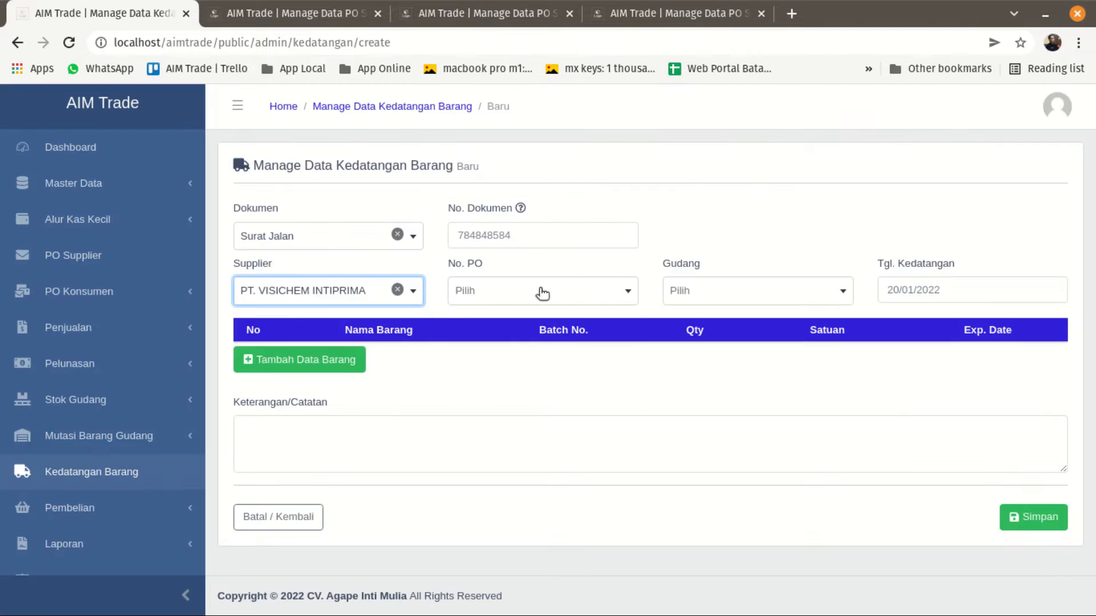
Select the No. PO that matches the opened PT. VISICHEM INTIPRIMA purchase order.
left_click(541, 291)
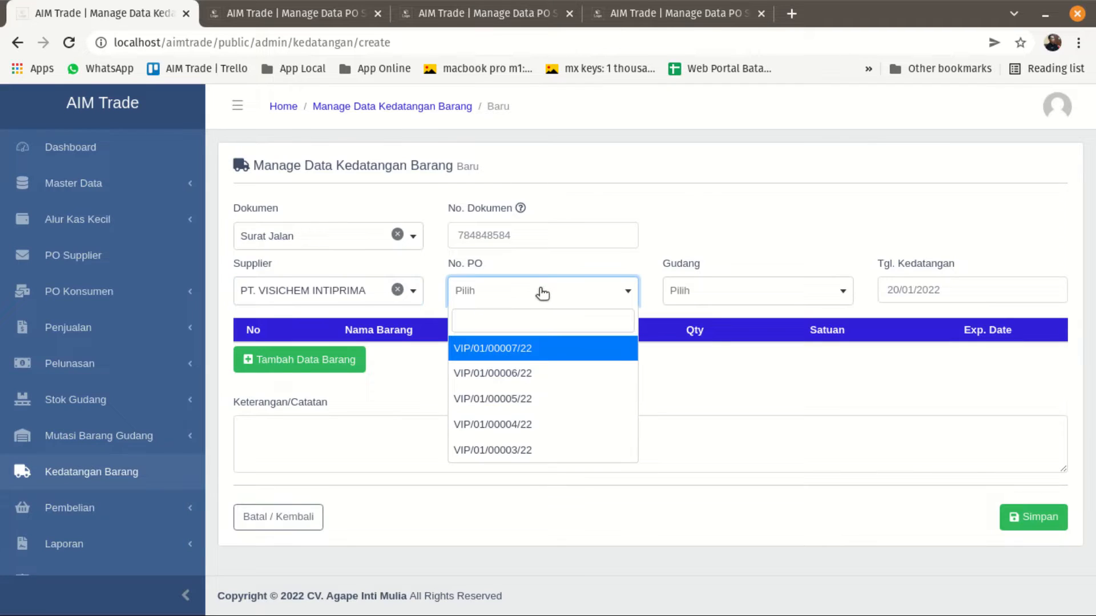
left_click(656, 14)
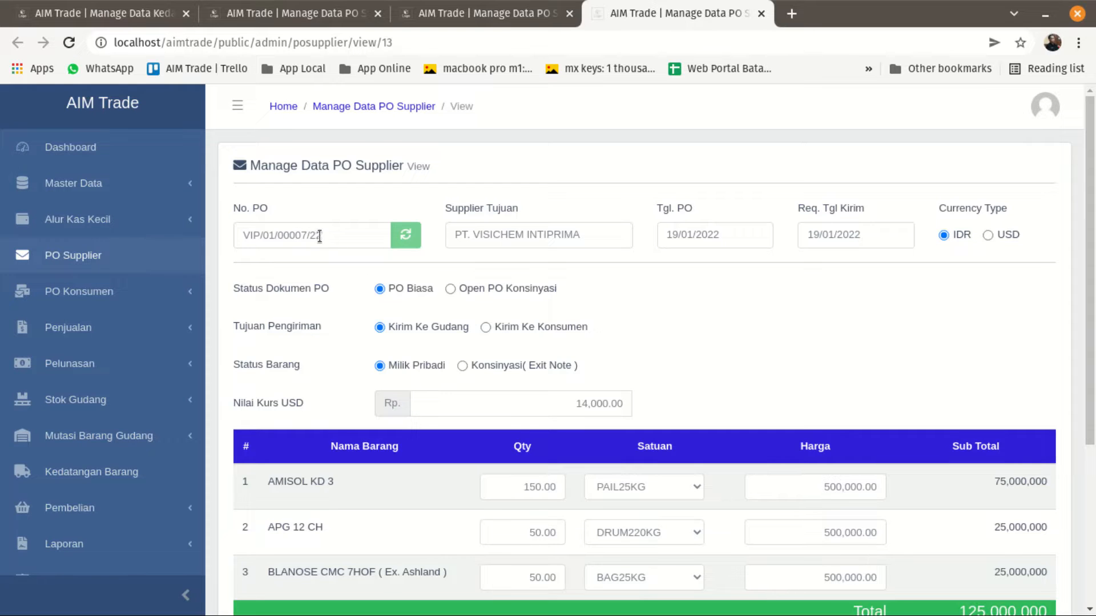
left_click(140, 21)
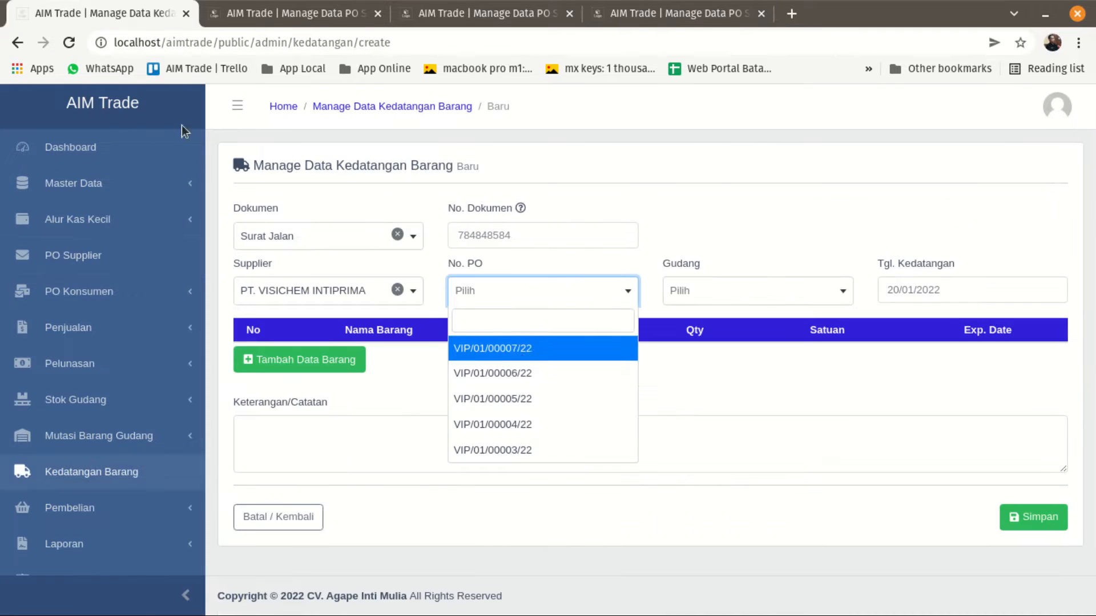
left_click(530, 354)
Consult the first purchase order, change Supplier to PT. VISICHEM INTERNATIONAL and look for its PO under Surat Jalan.
left_click(486, 17)
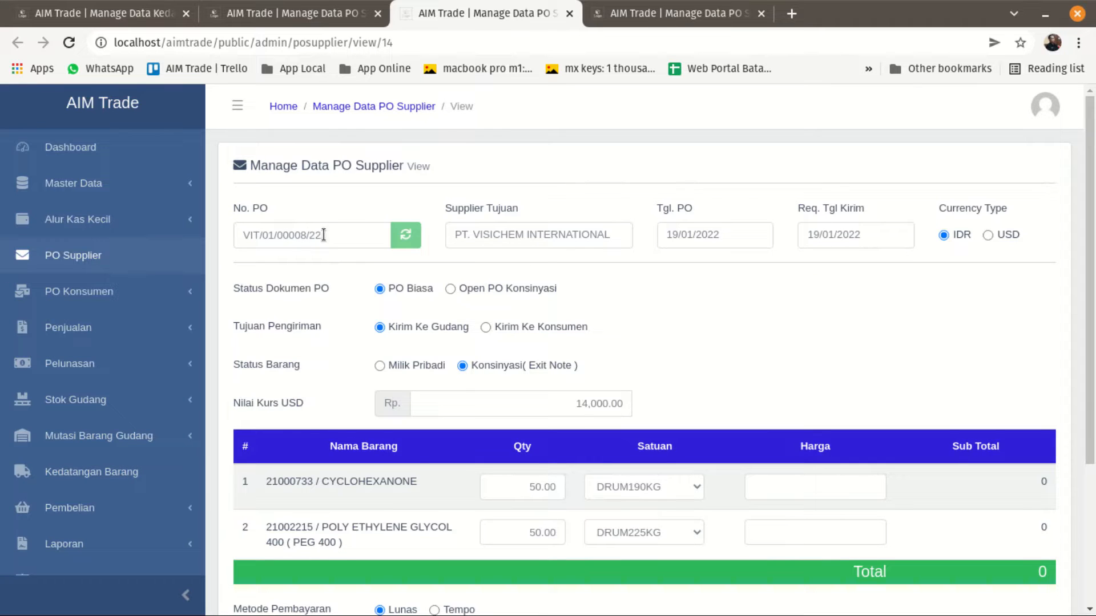
left_click(129, 18)
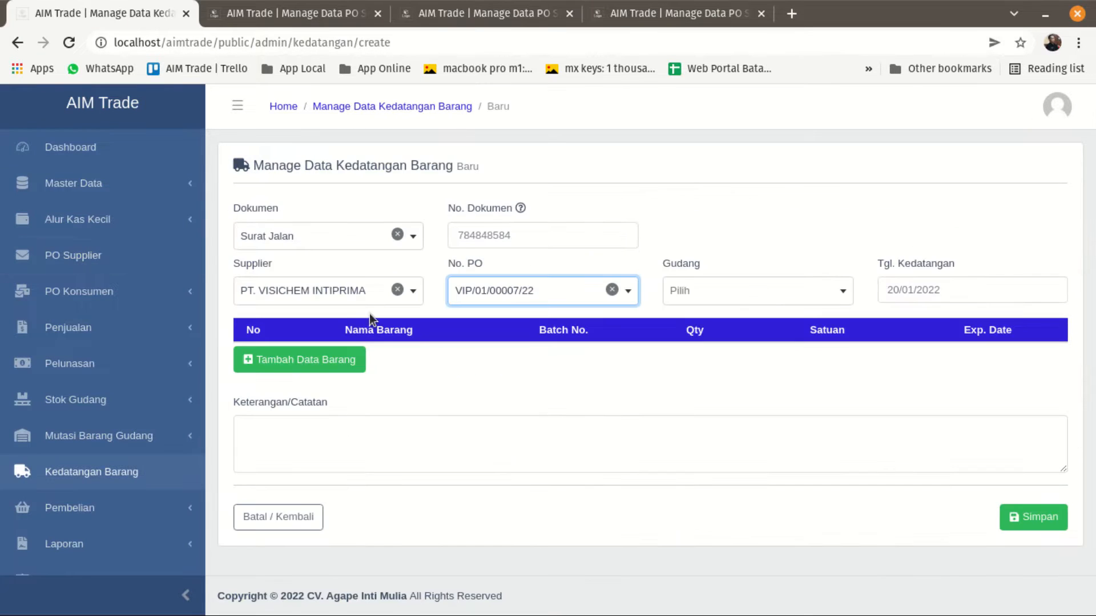
left_click(354, 294)
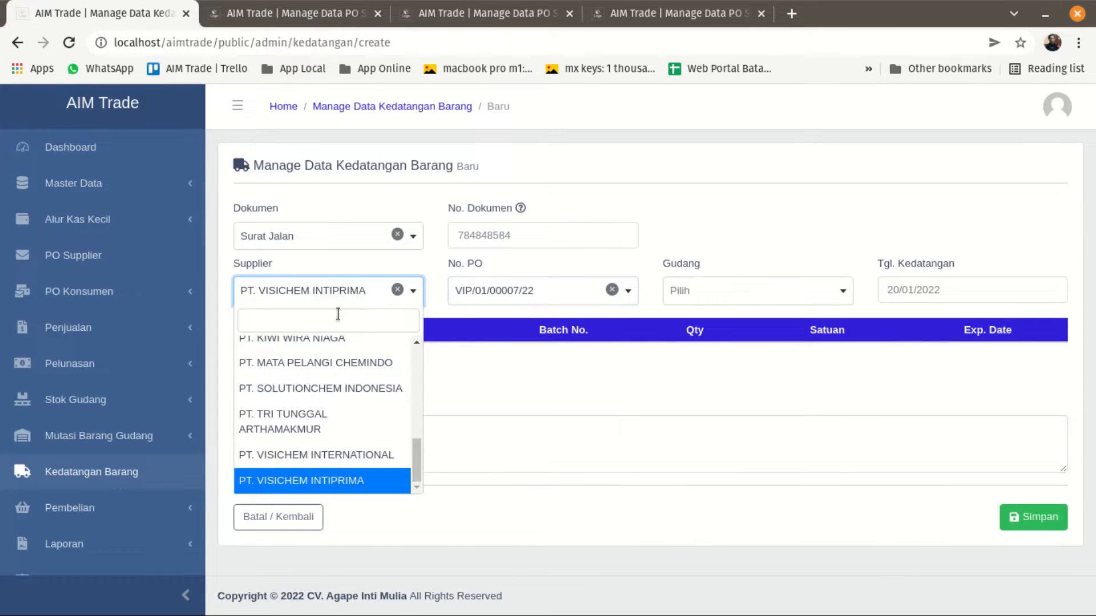
left_click(330, 447)
left_click(501, 294)
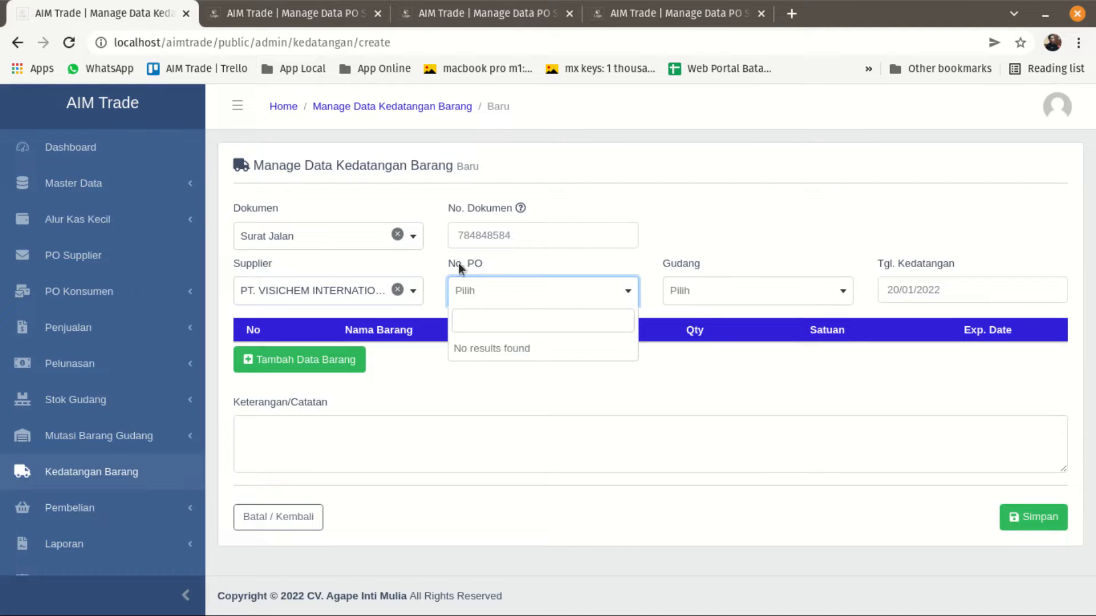
Change the Dokumen type of the arrival record to Exit Note.
left_click(327, 257)
left_click(326, 244)
left_click(314, 317)
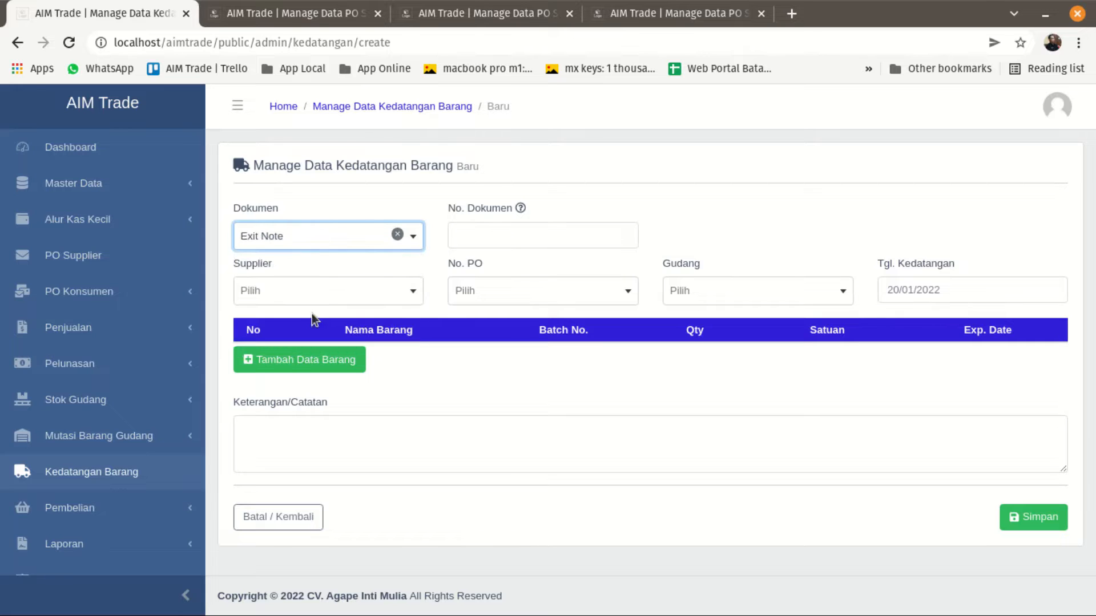
Set Supplier to PT. VISICHEM INTERNATIONAL and view the PO numbers available for the Exit Note document.
left_click(318, 294)
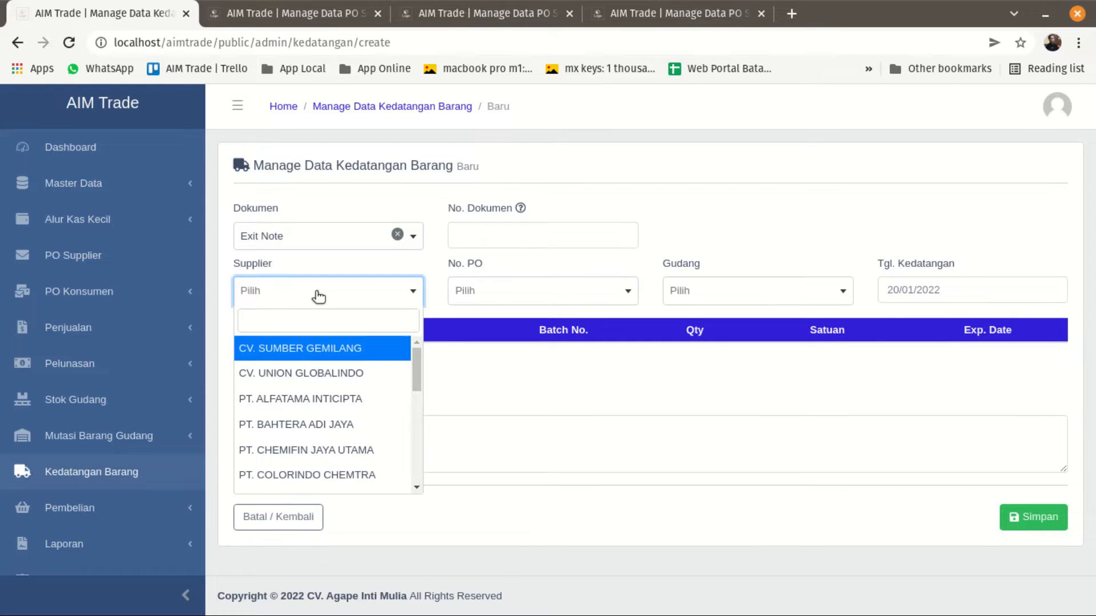
left_click(309, 321)
type("vis")
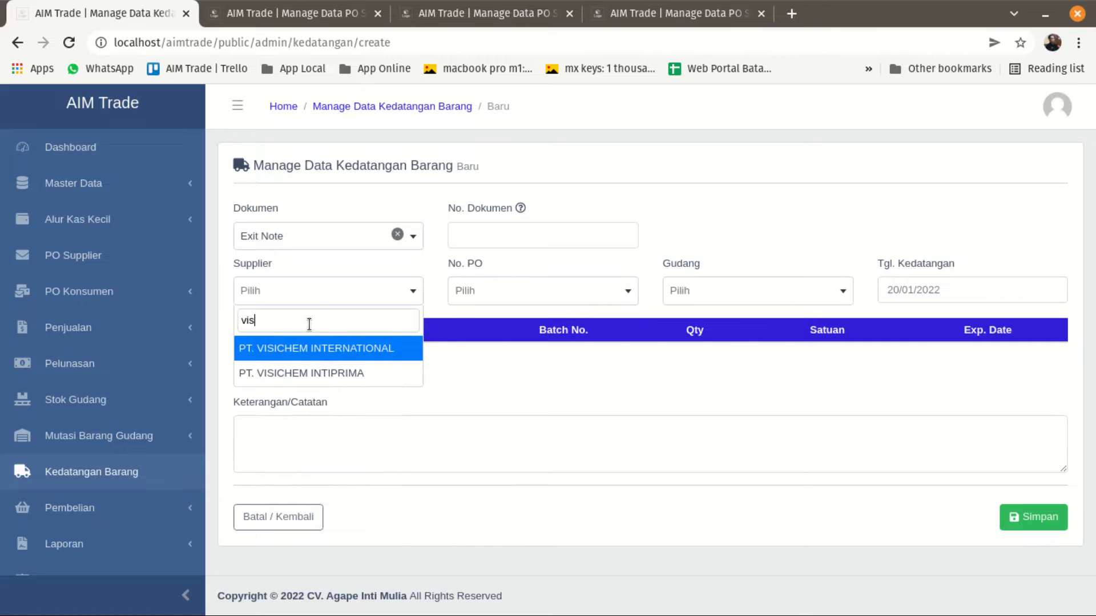
left_click(315, 348)
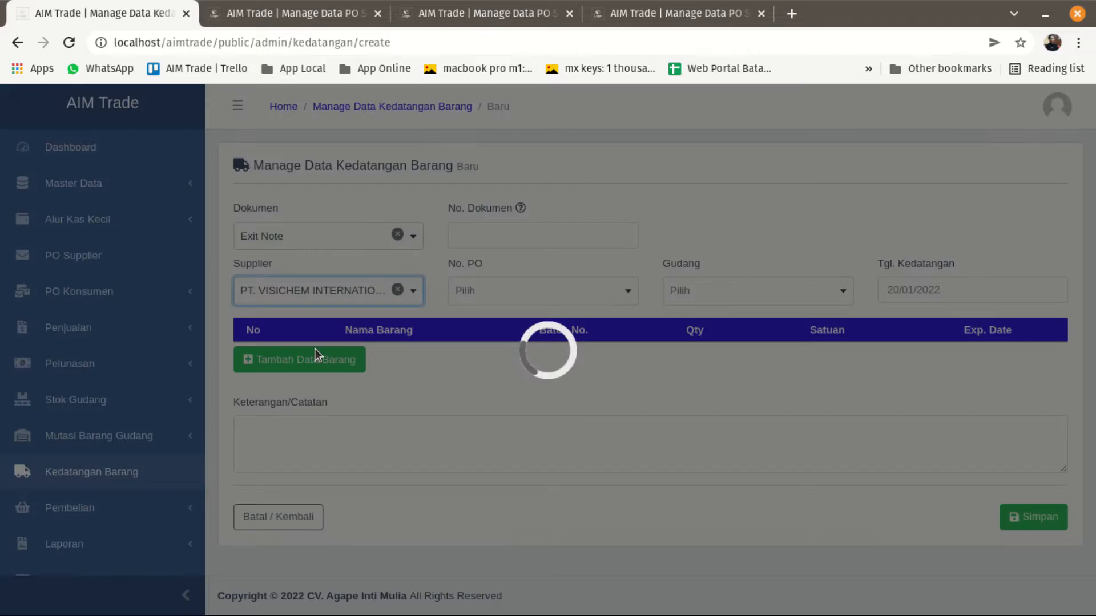
left_click(476, 292)
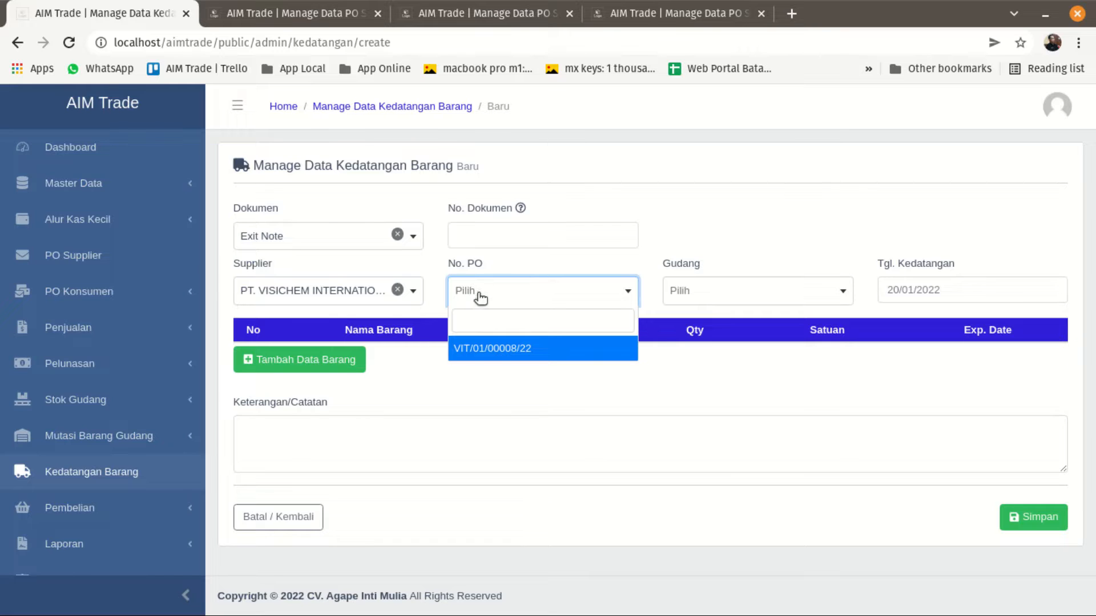
Change Dokumen to Surat Jalan and check the goods status on the opened PT. VISICHEM INTIPRIMA purchase order.
left_click(274, 235)
left_click(276, 293)
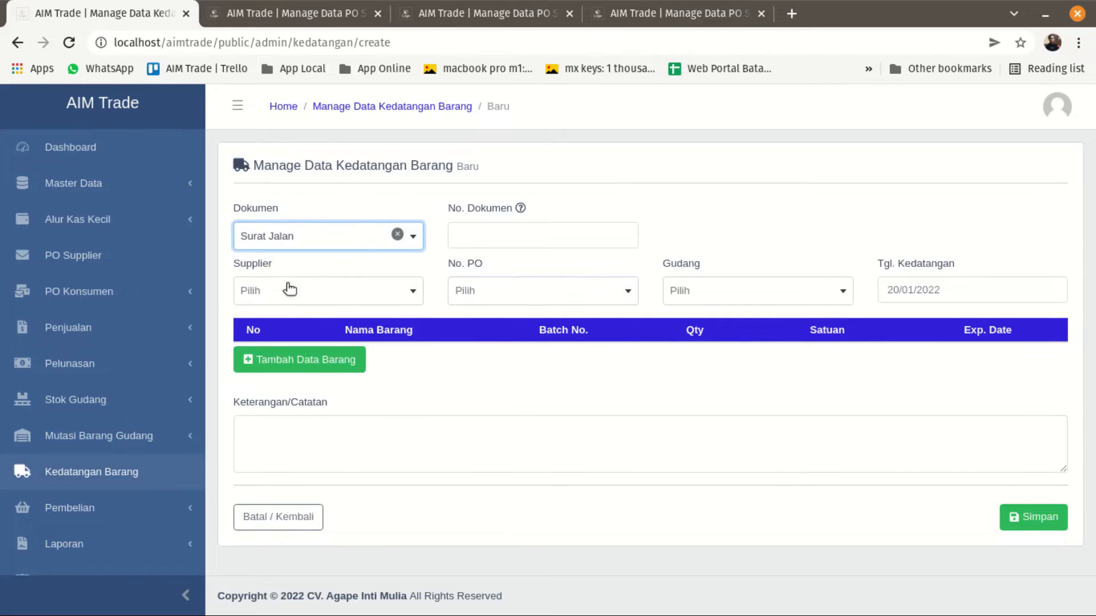
left_click(632, 16)
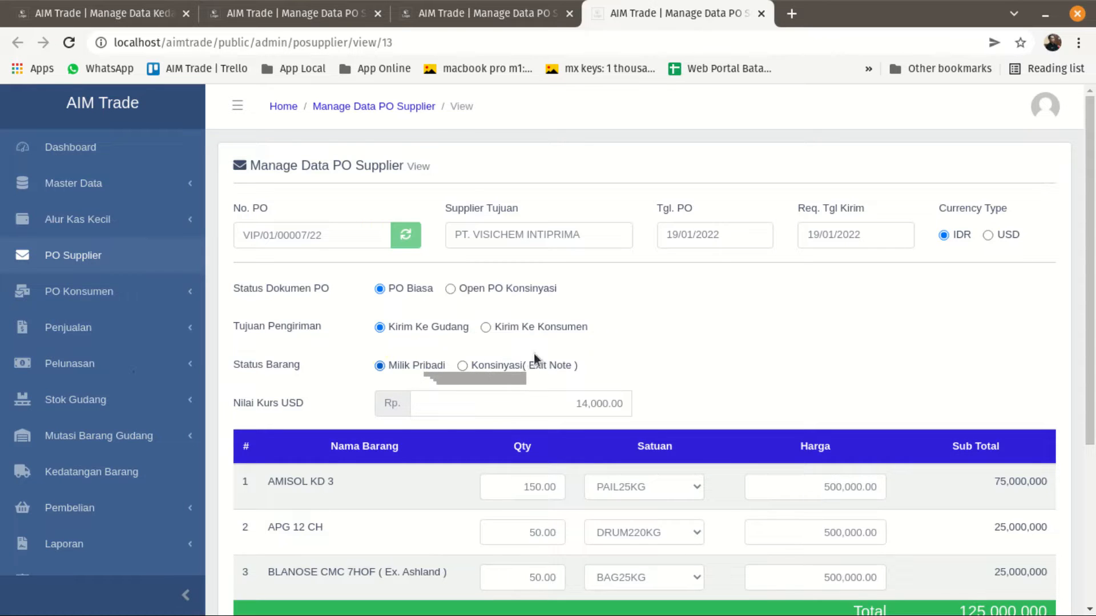
left_click(114, 13)
Set Supplier to PT. VISICHEM INTIPRIMA and select the No. PO matching its opened purchase order.
left_click(289, 294)
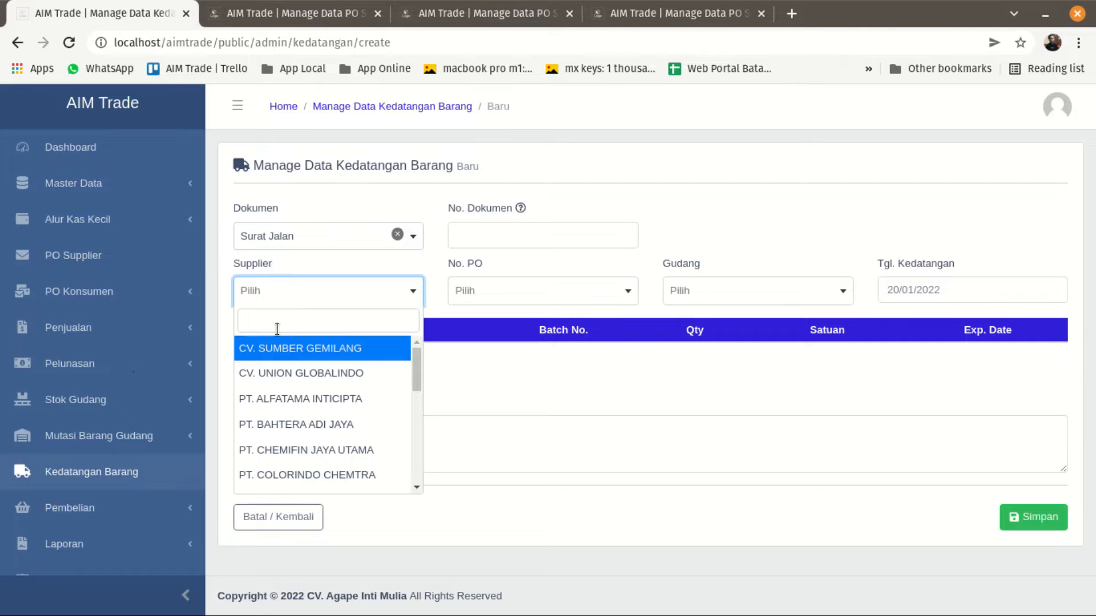
left_click(281, 320)
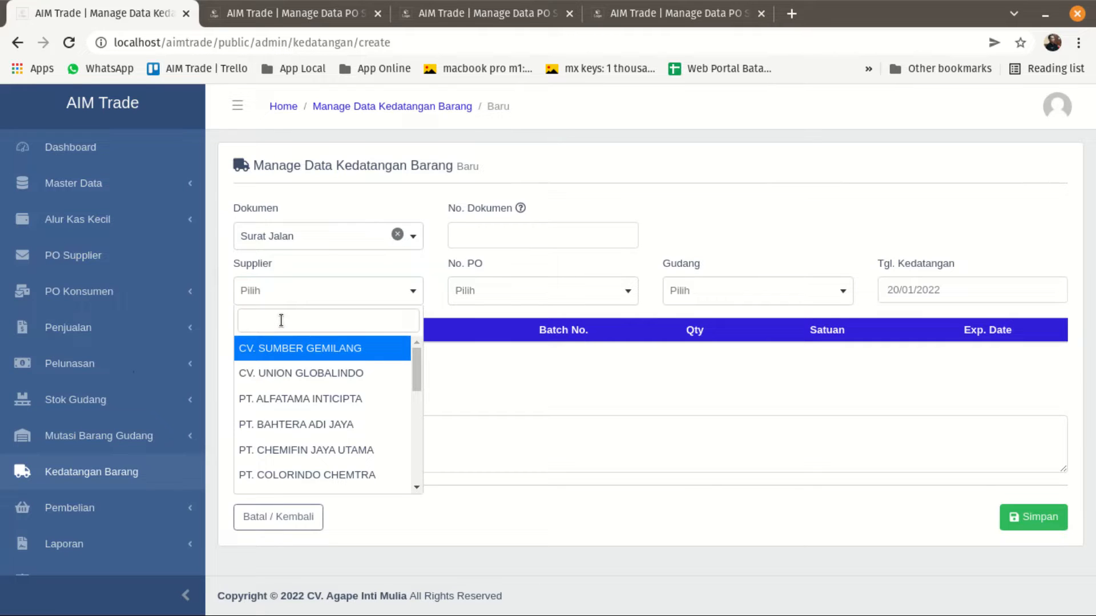
type("visi")
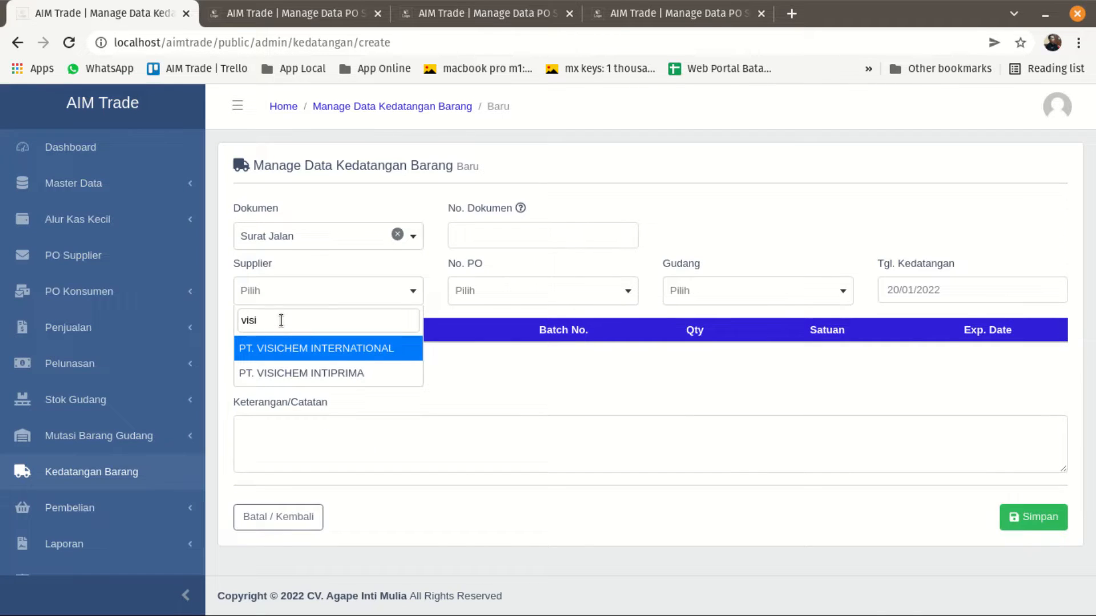
left_click(293, 372)
left_click(524, 293)
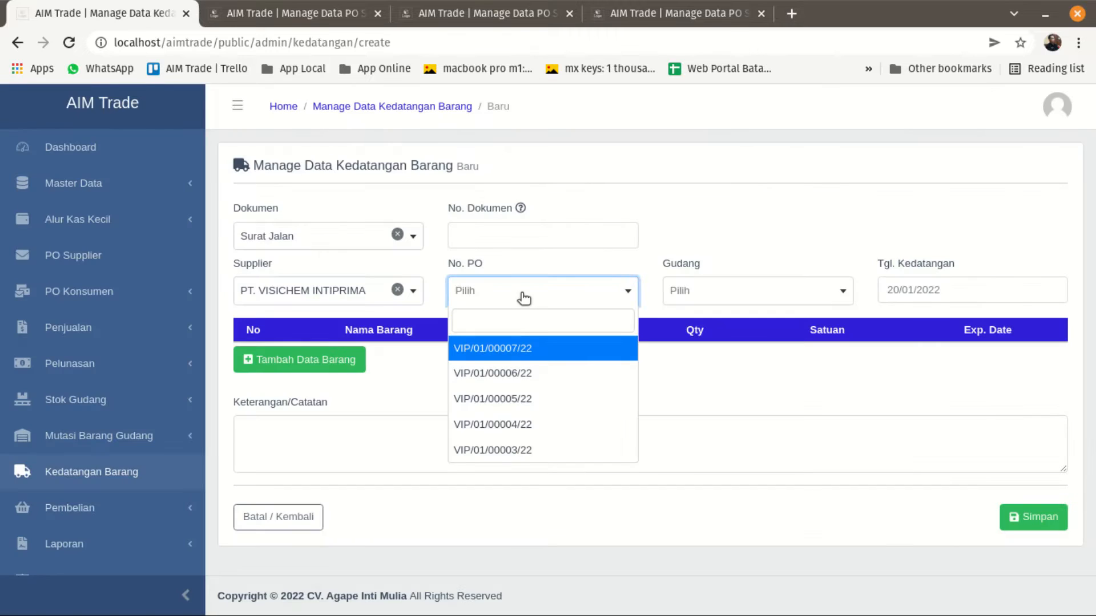
left_click(522, 347)
Enter 78787878 as No. Dokumen and set Gudang to Good Stock.
left_click(499, 238)
type("78787878")
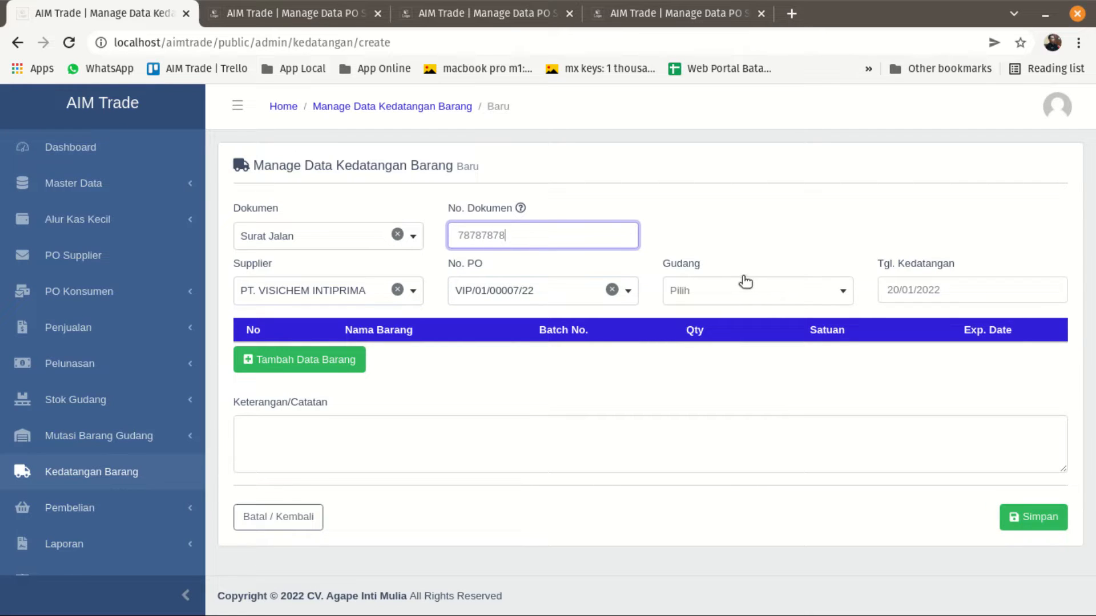
left_click(744, 288)
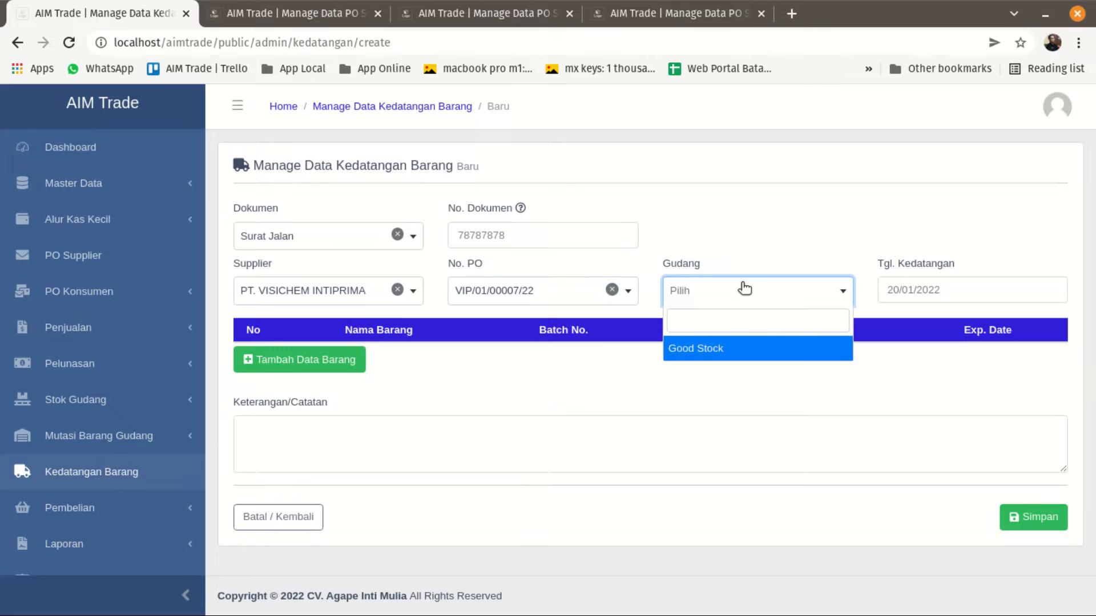
left_click(706, 350)
left_click(441, 379)
Search without a filter for the goods that can be added to the Surat Jalan arrival.
left_click(265, 370)
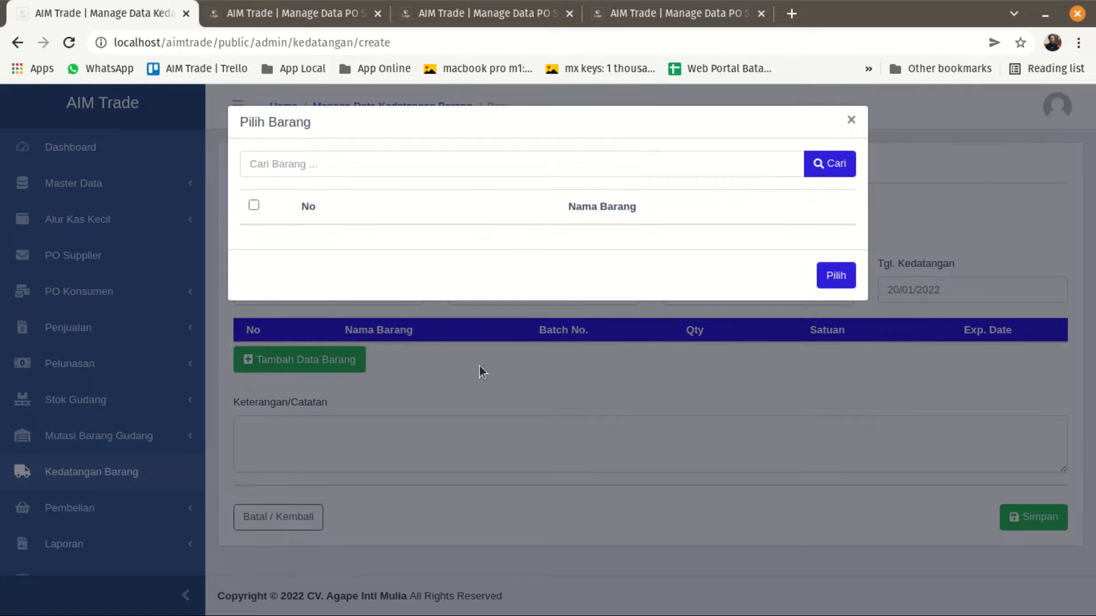
left_click(828, 164)
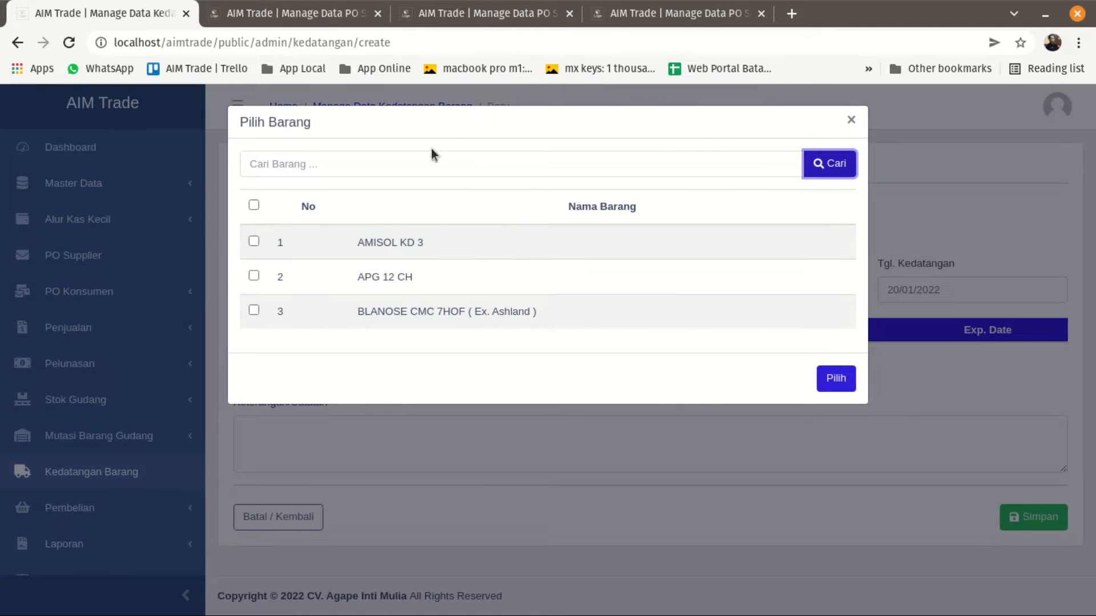
left_click(352, 165)
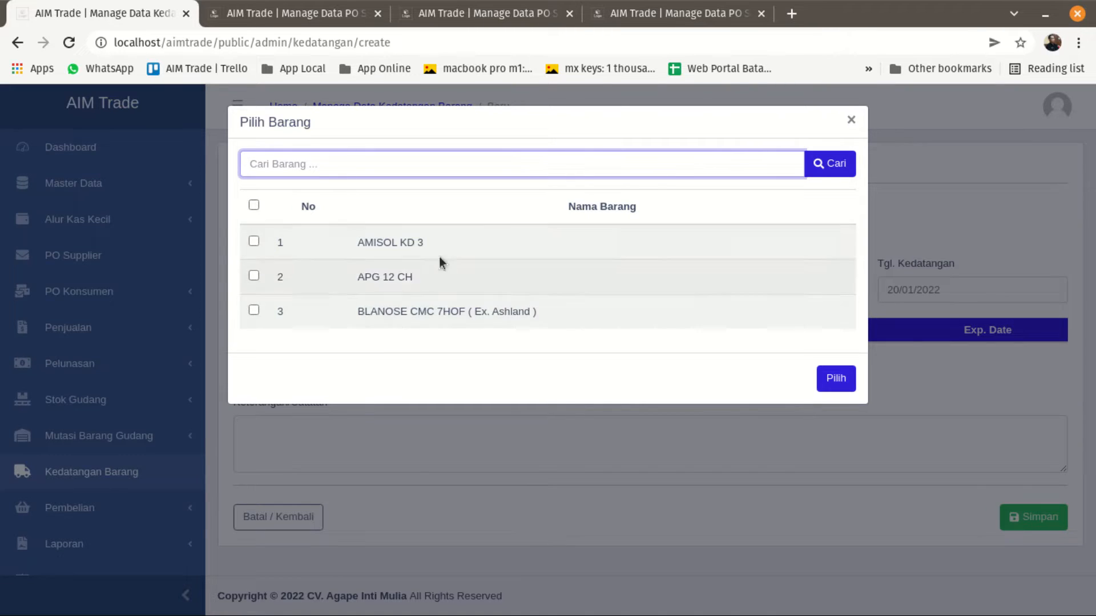
Compare the selectable goods with the items on the PT. VISICHEM INTIPRIMA purchase order, and leave the selection without choosing any.
left_click(657, 14)
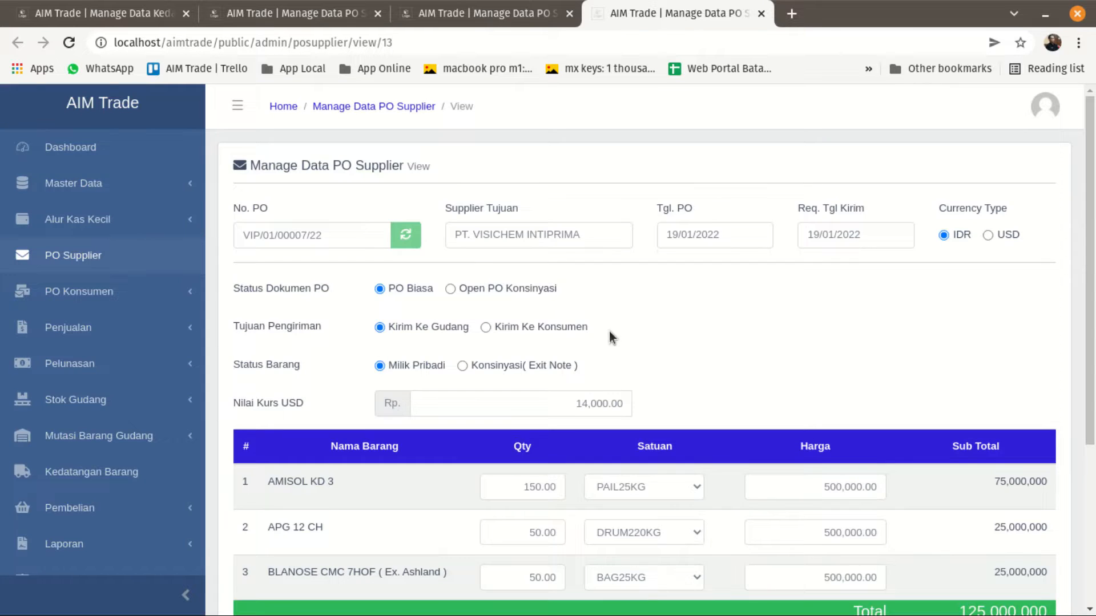
scroll(611, 338, "down", 3)
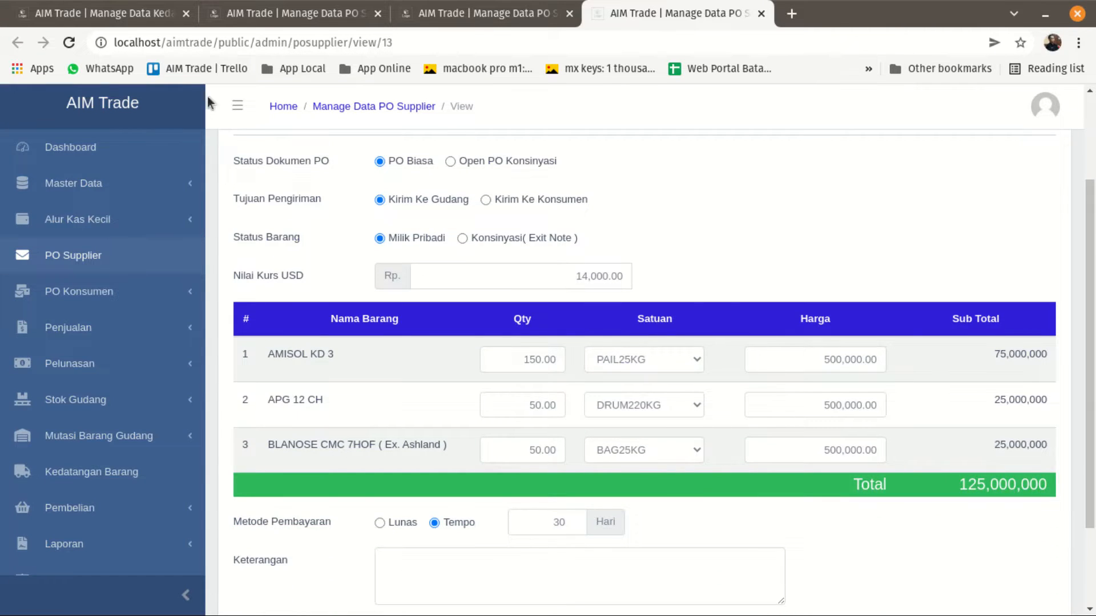
left_click(91, 13)
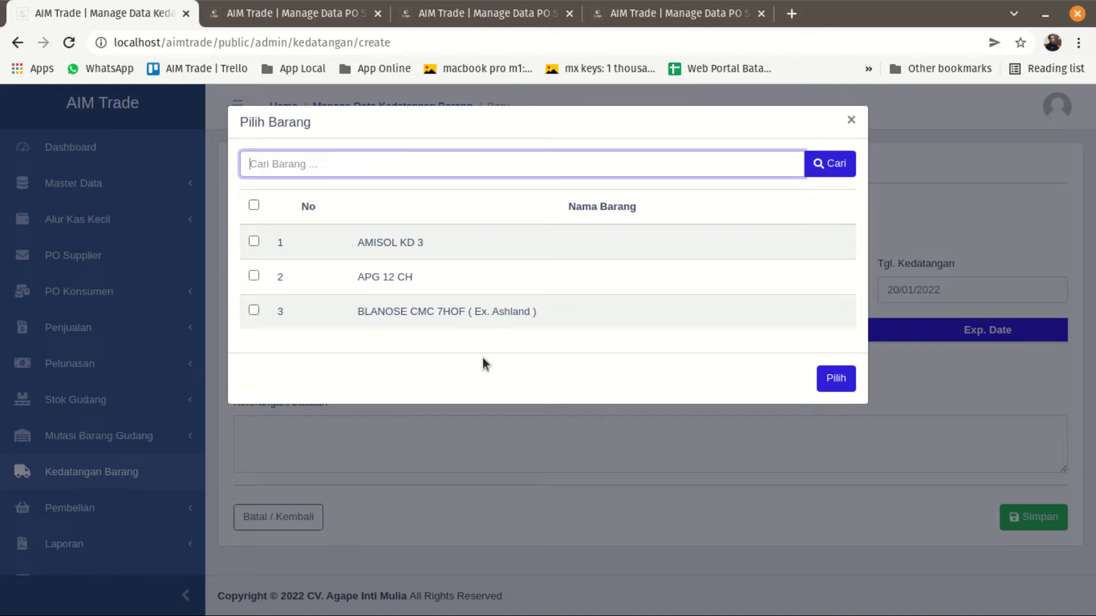
left_click(843, 380)
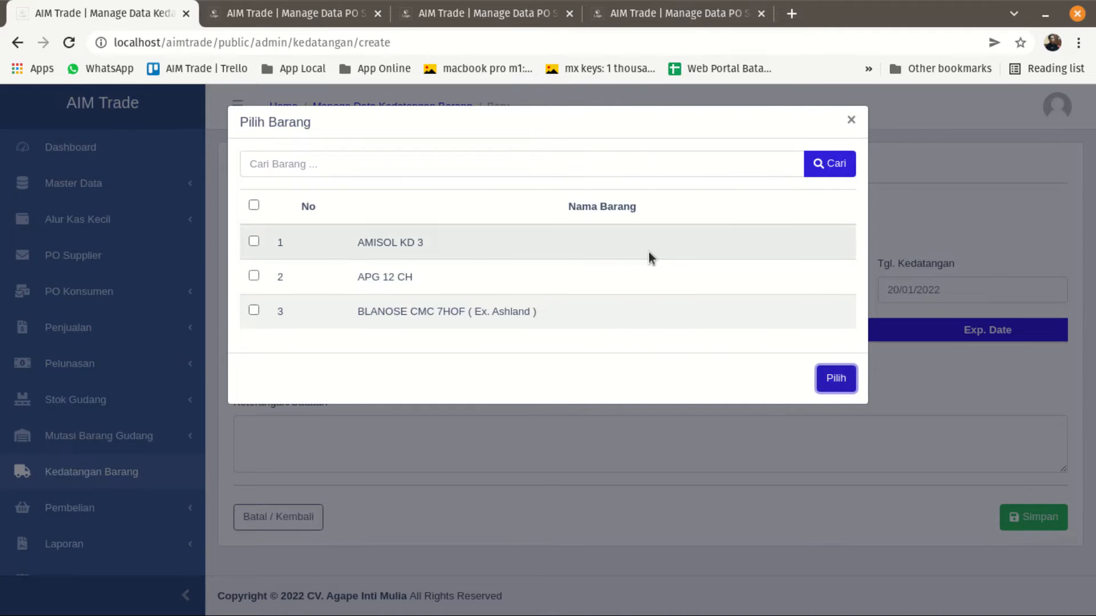
left_click(851, 122)
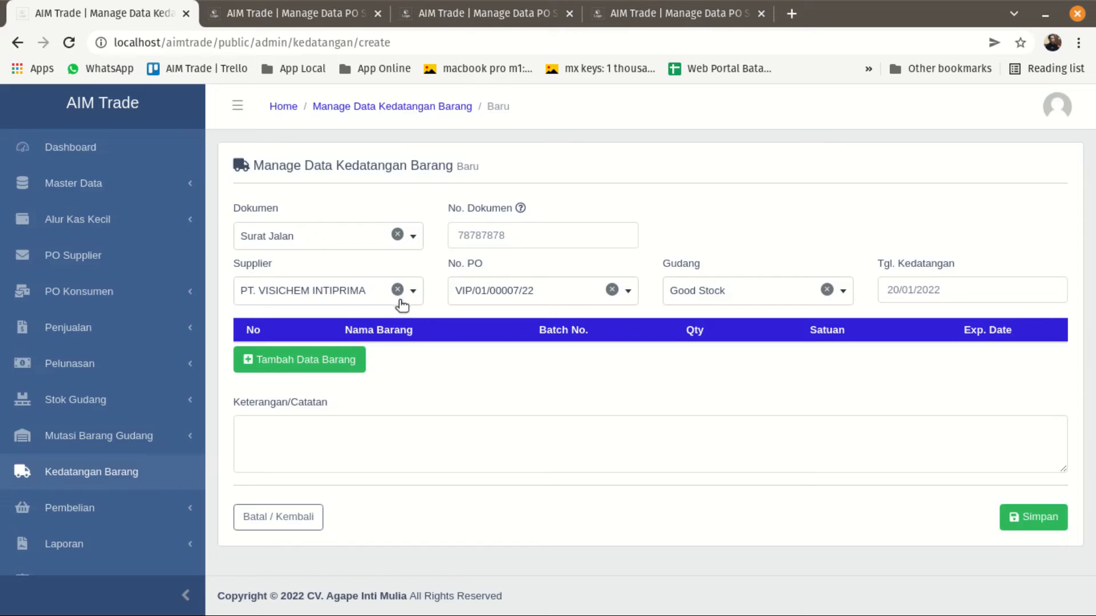
Change Dokumen to Exit Note and enter 78787 as No. Dokumen.
left_click(346, 246)
left_click(318, 318)
left_click(461, 239)
type("78787")
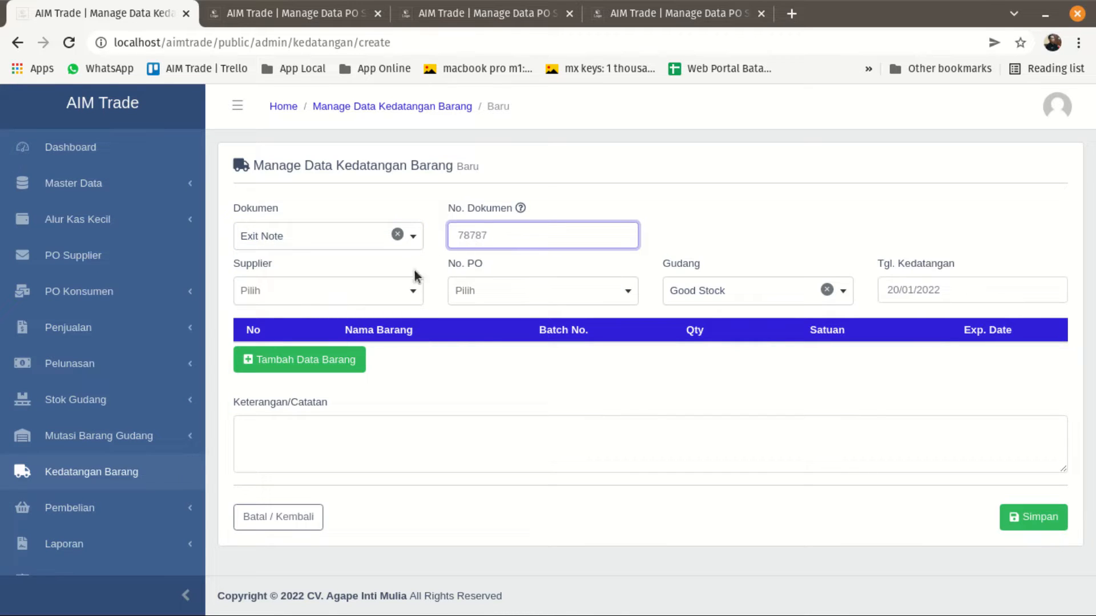
Set Supplier to PT. VISICHEM INTERNATIONAL and select its PO number, keeping Good Stock as Gudang.
left_click(379, 292)
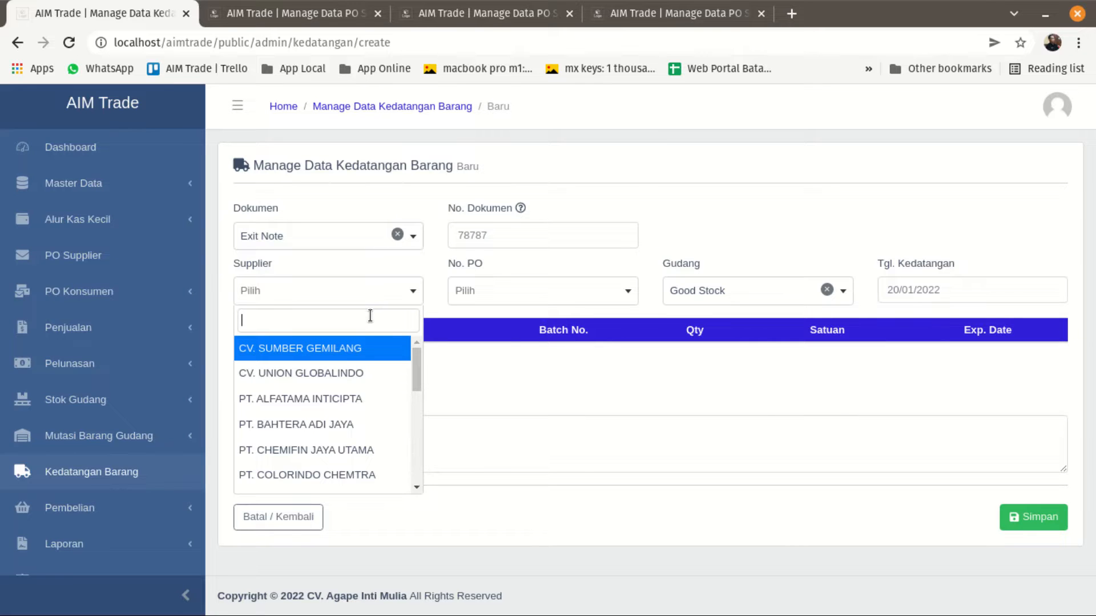
type("visi")
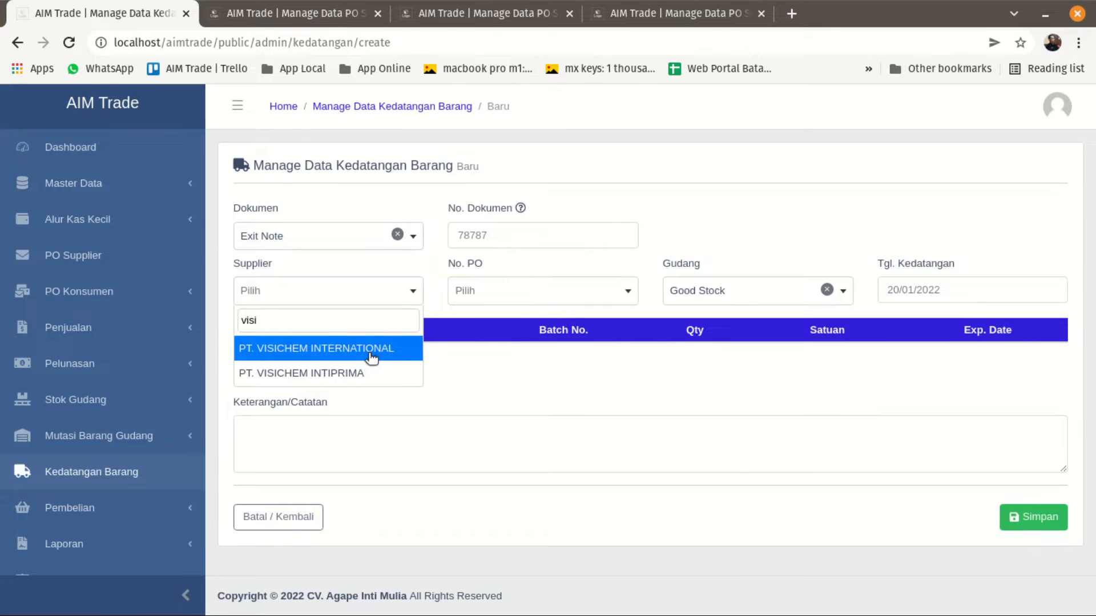
left_click(372, 357)
left_click(519, 303)
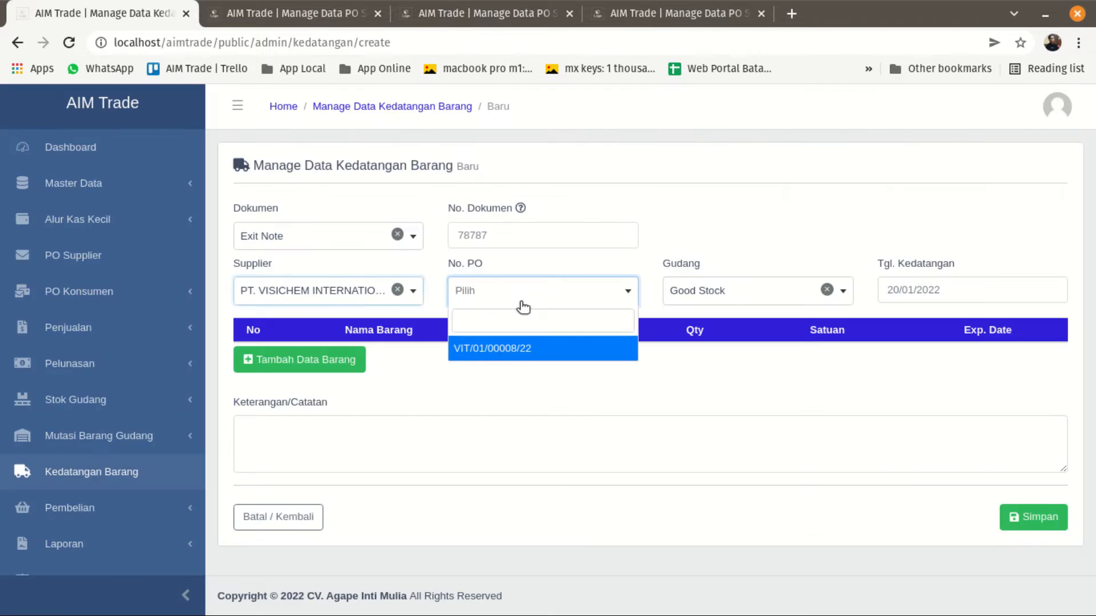
left_click(516, 349)
left_click(709, 292)
left_click(710, 292)
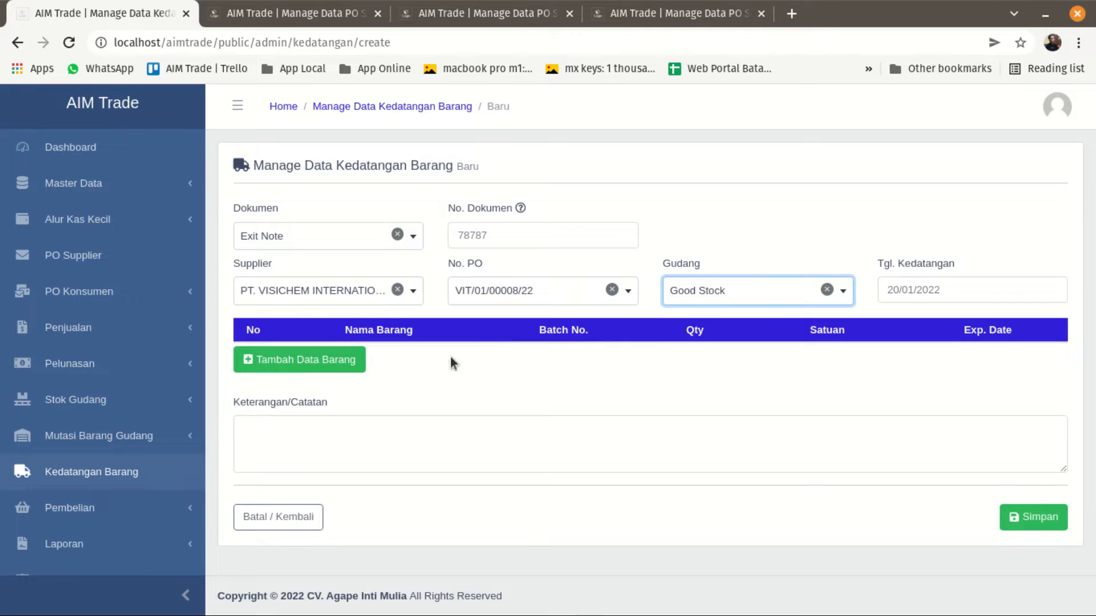
Search without a filter for the goods available to the Exit Note arrival and look through the whole list.
left_click(274, 359)
left_click(832, 166)
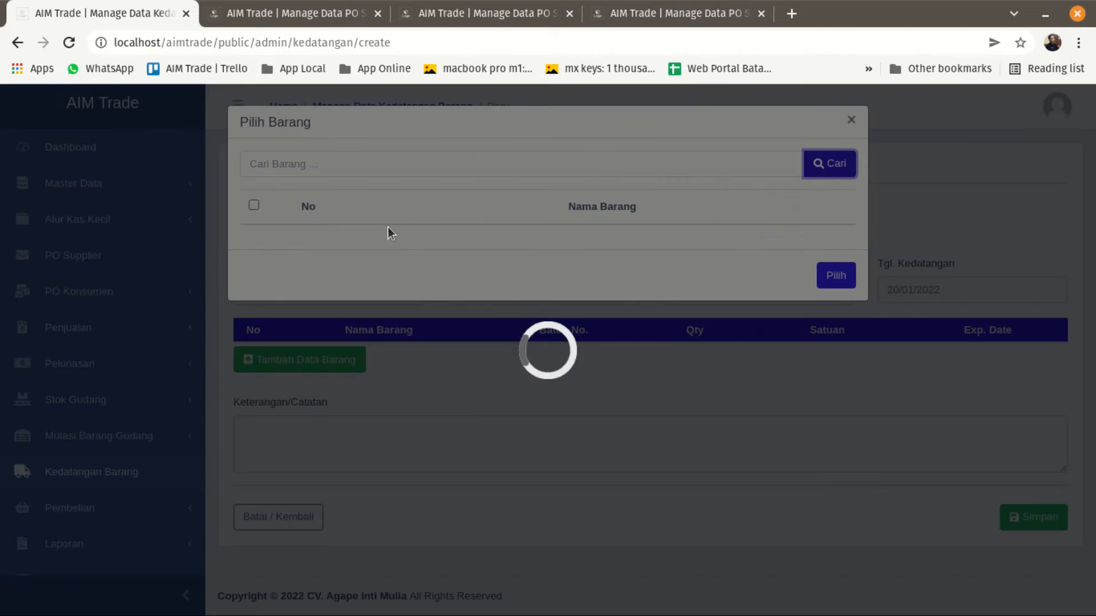
scroll(469, 382, "down", 3)
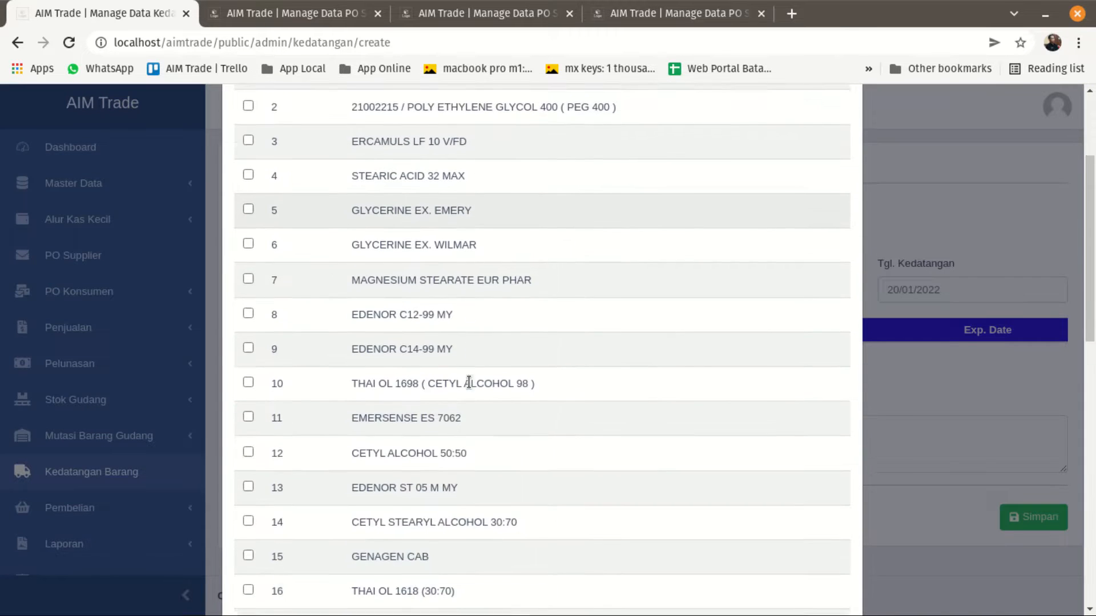
scroll(468, 382, "down", 13)
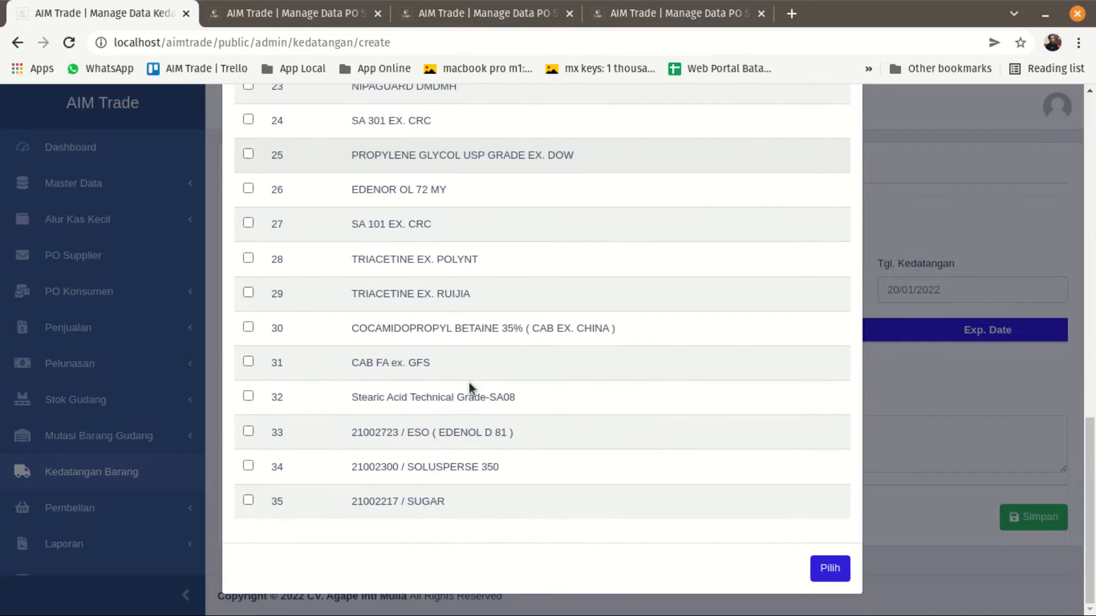
scroll(468, 383, "up", 16)
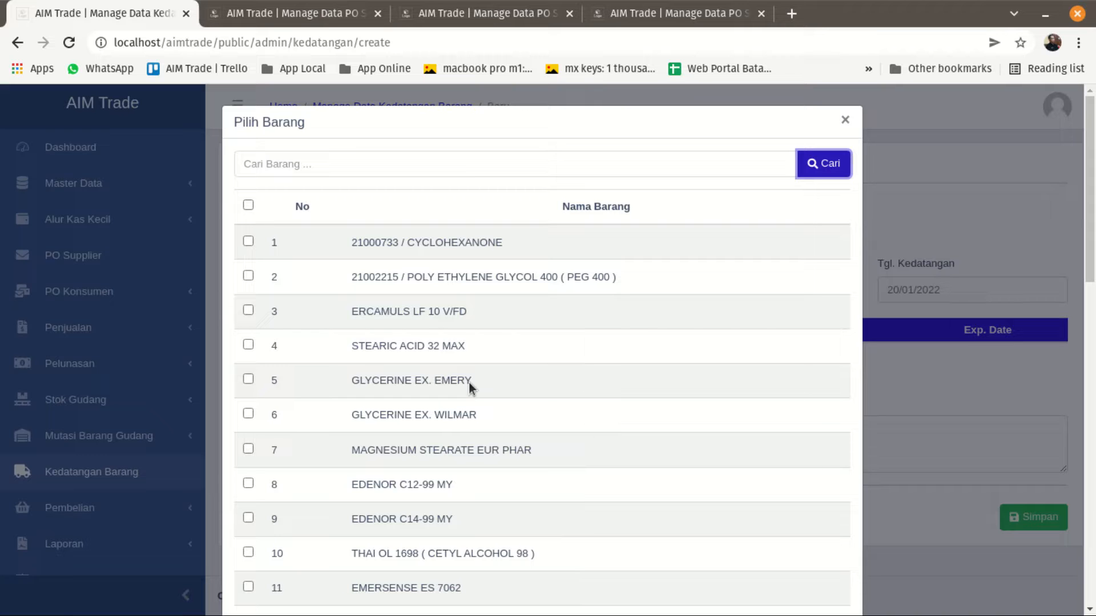
Compare the Exit Note goods list with the items on the PT. VISICHEM INTERNATIONAL purchase order, and close the goods selection.
key("ctrl+3")
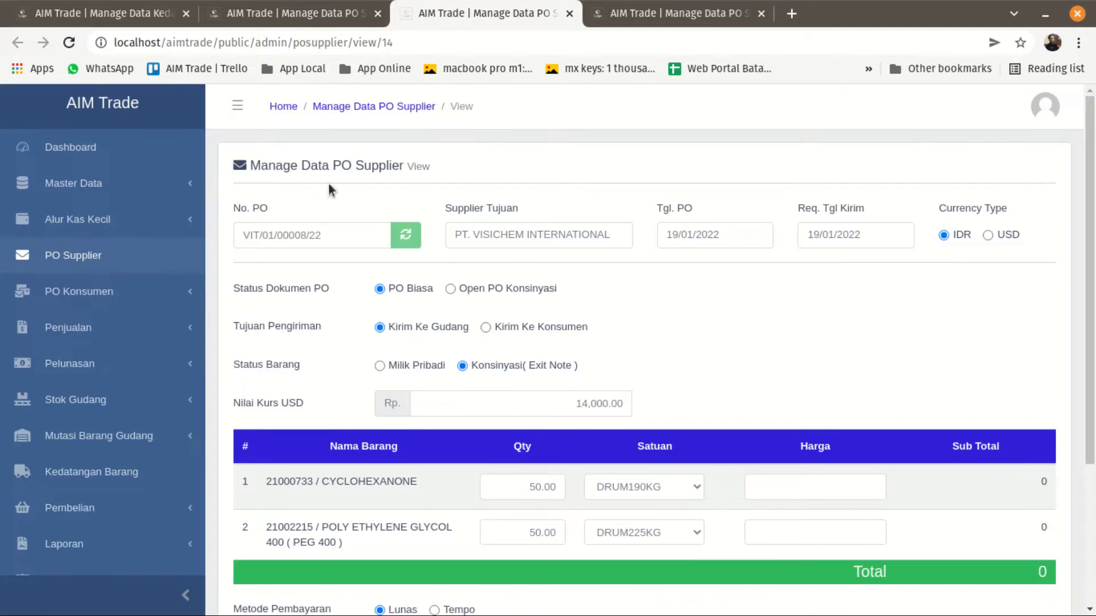
scroll(289, 362, "down", 2)
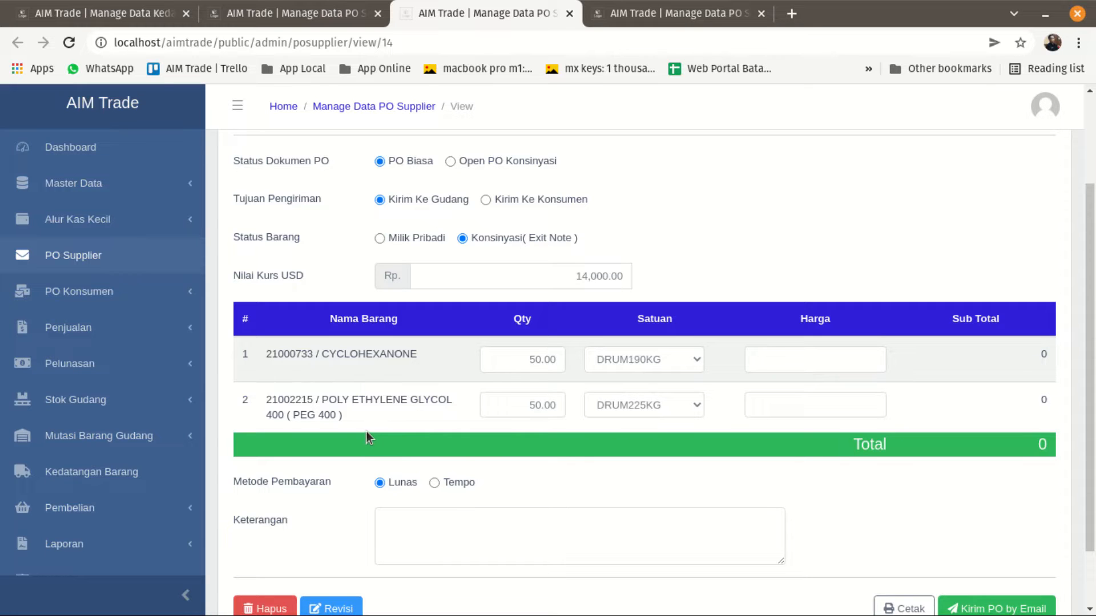
left_click(105, 13)
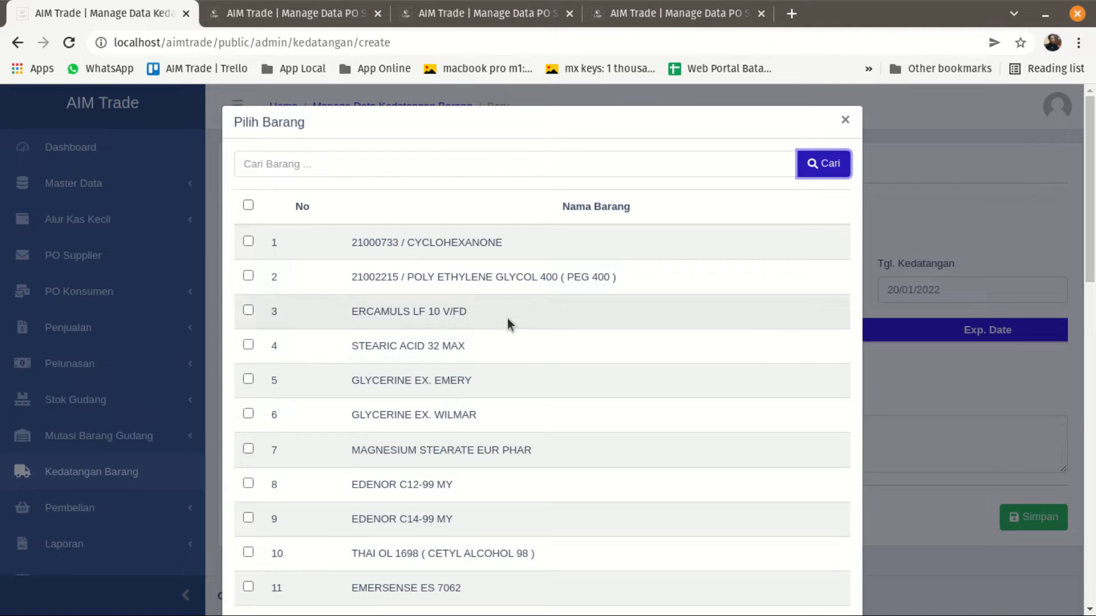
left_click(847, 122)
Switch Dokumen back to Surat Jalan and enter 7878787 as No. Dokumen.
left_click(306, 236)
left_click(284, 293)
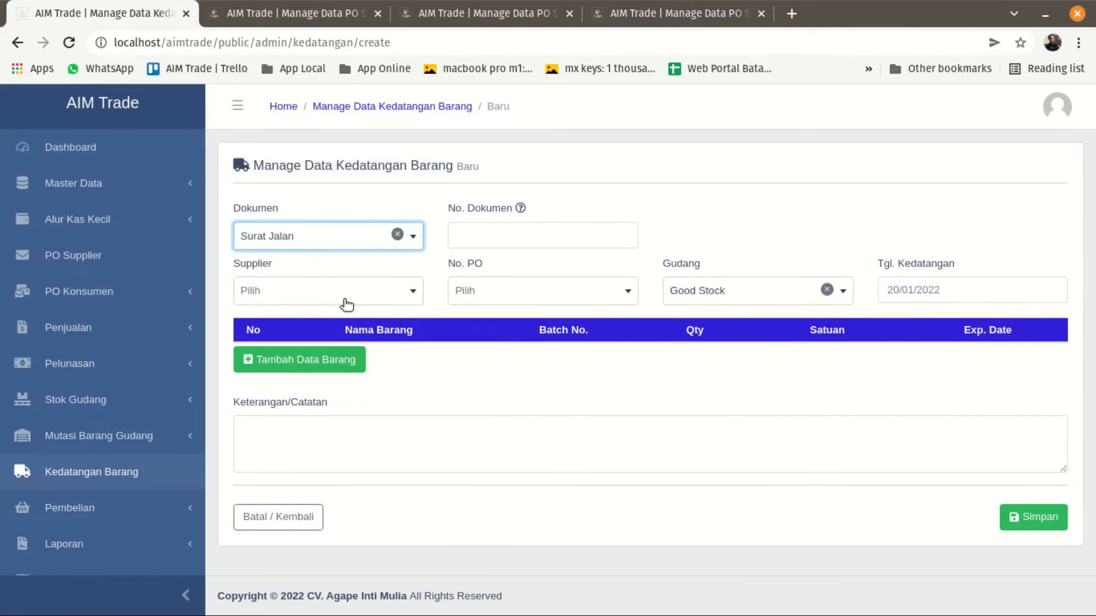
left_click(502, 230)
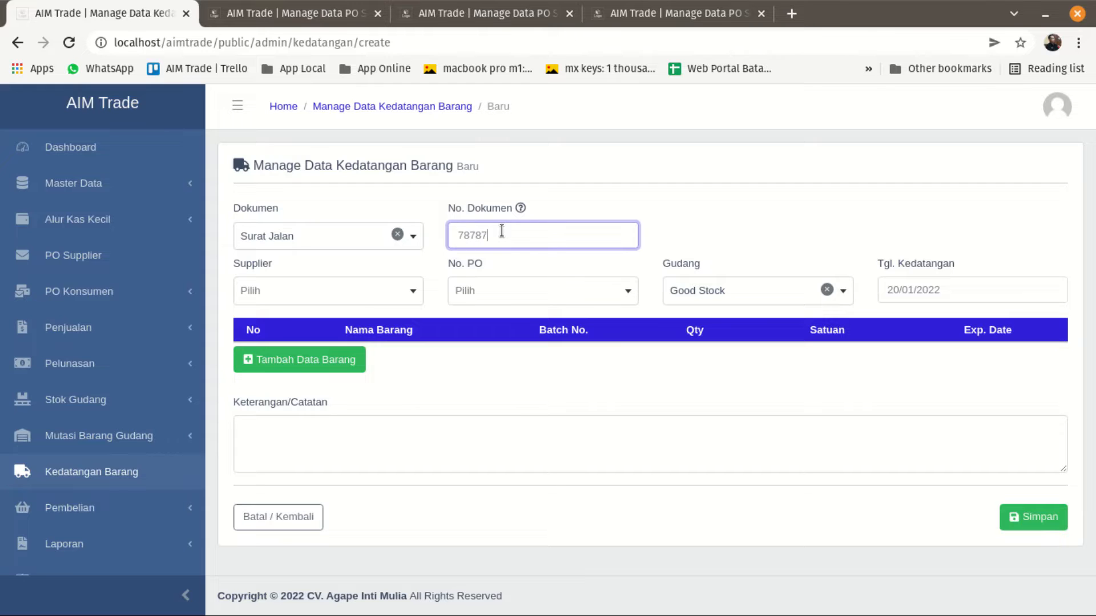
Choose PT. VISICHEM INTIPRIMA as Supplier for the Surat Jalan and pick the first No. PO offered.
left_click(382, 292)
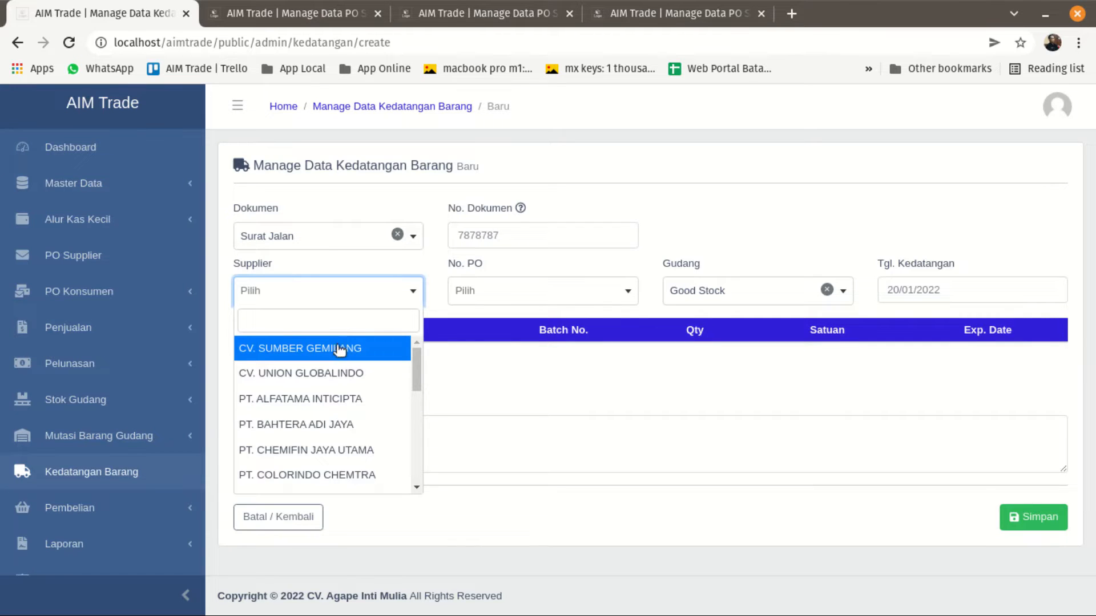
left_click(330, 321)
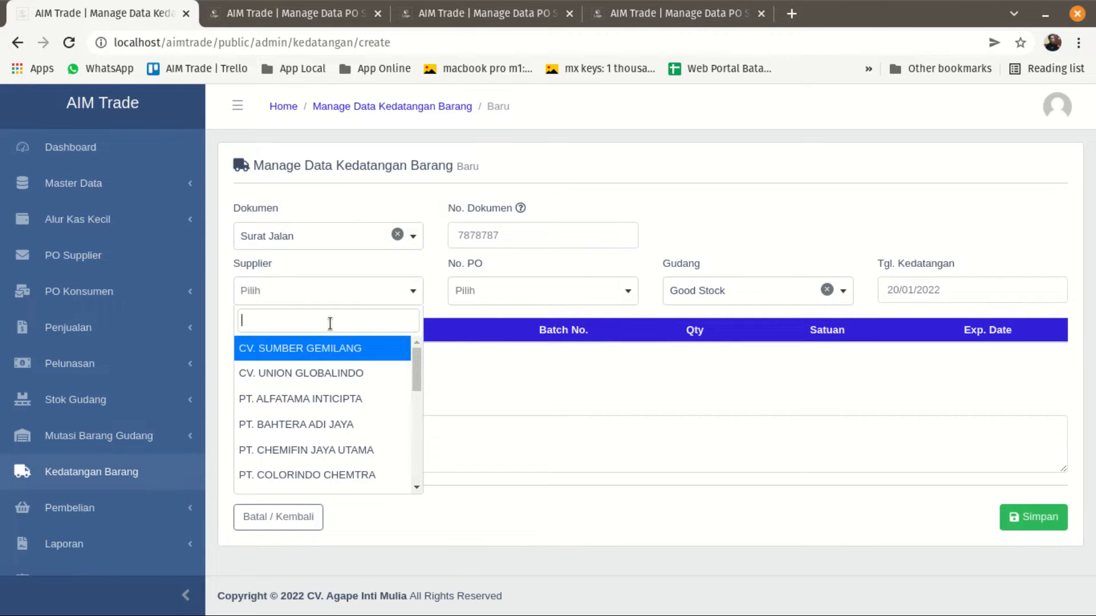
type("visi")
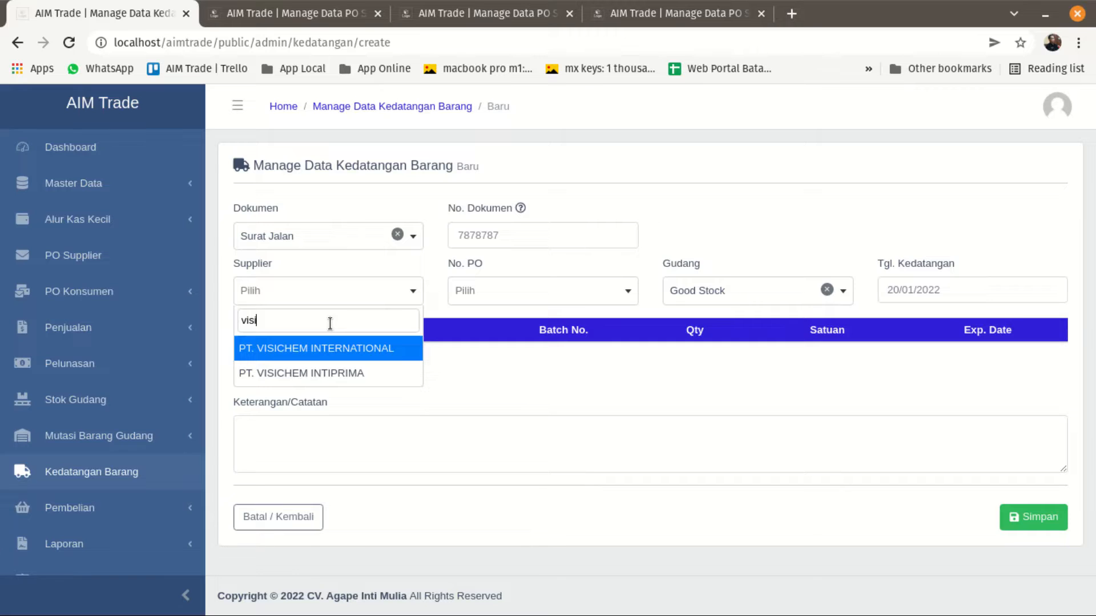
left_click(318, 373)
left_click(476, 295)
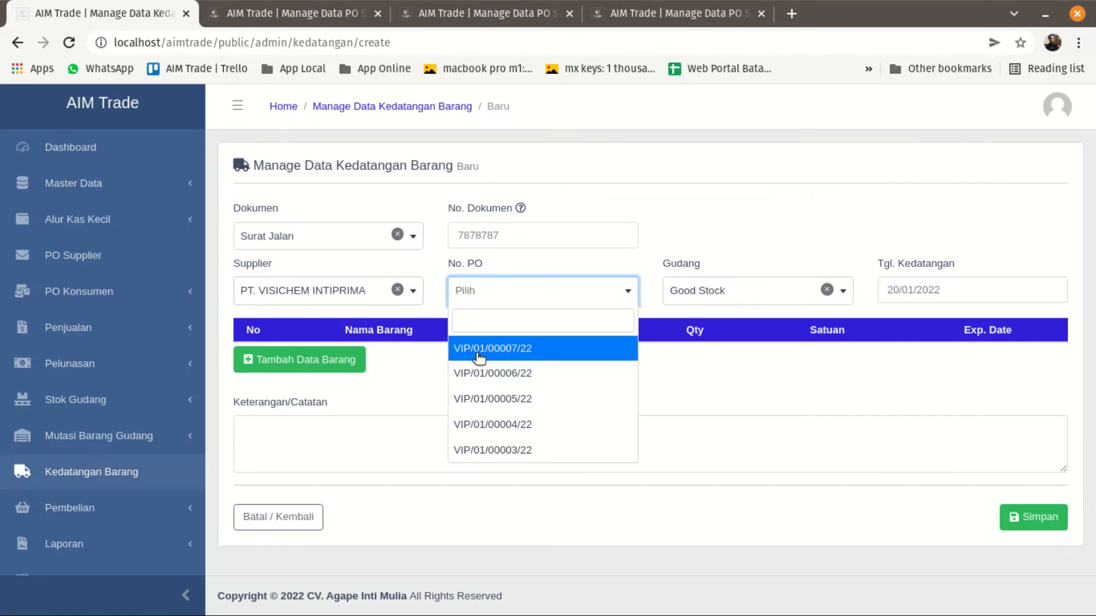
left_click(479, 351)
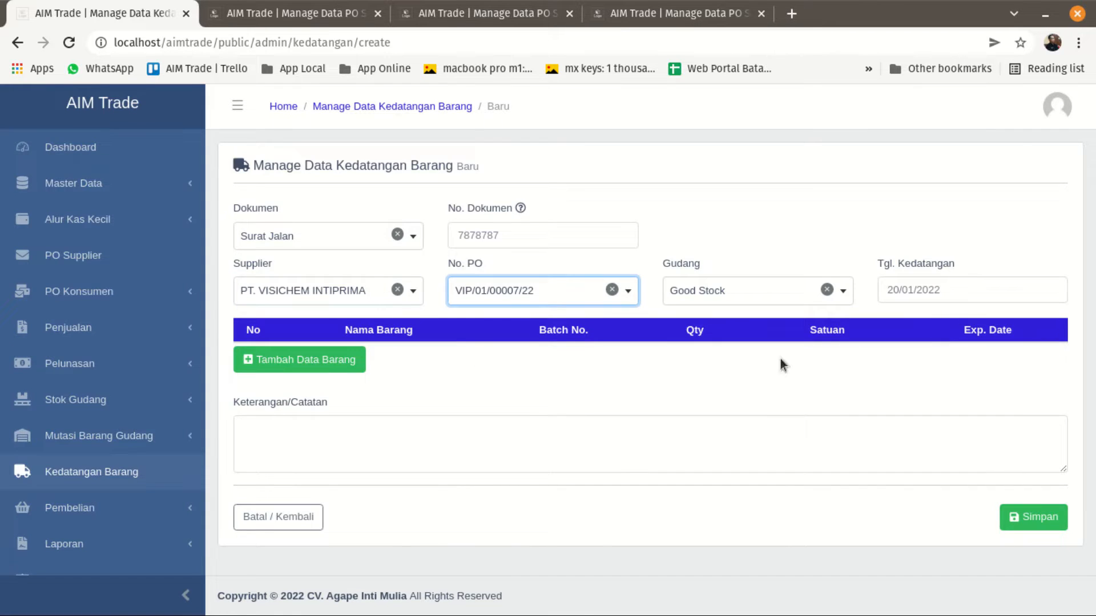
Add all three goods of the selected purchase order (AMISOL KD 3, APG 12 CH and BLANOSE CMC 7HOF) to the arrival.
left_click(307, 361)
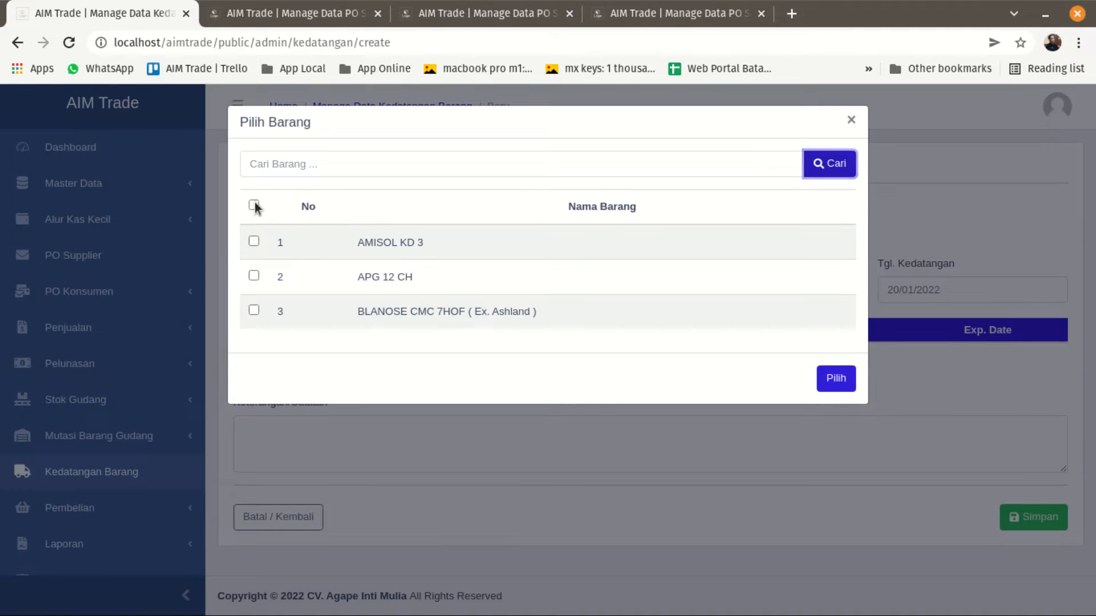
left_click(254, 205)
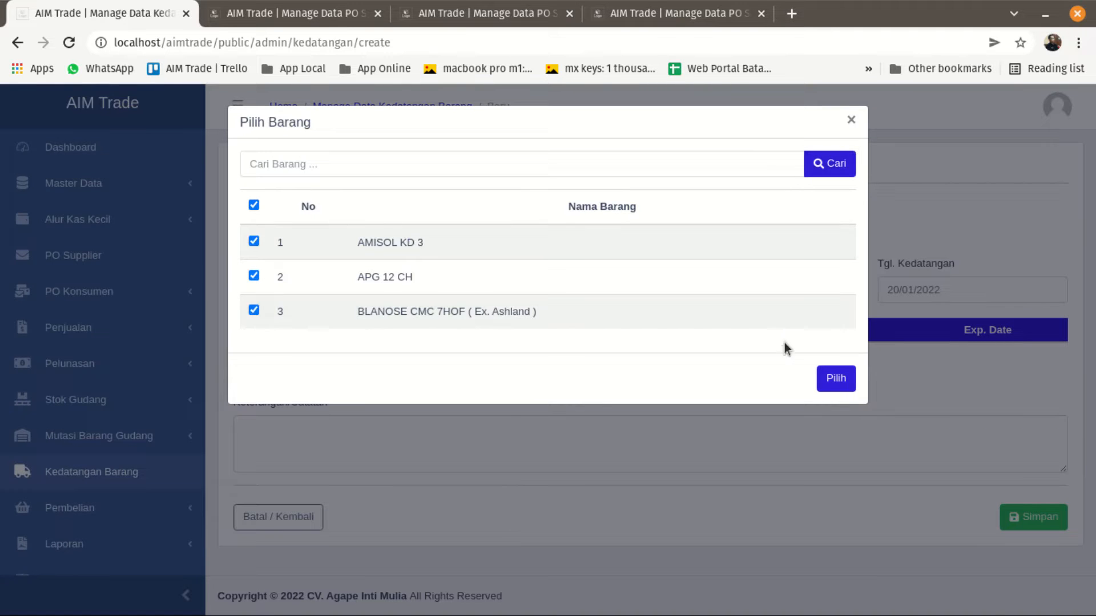
left_click(837, 379)
left_click(851, 120)
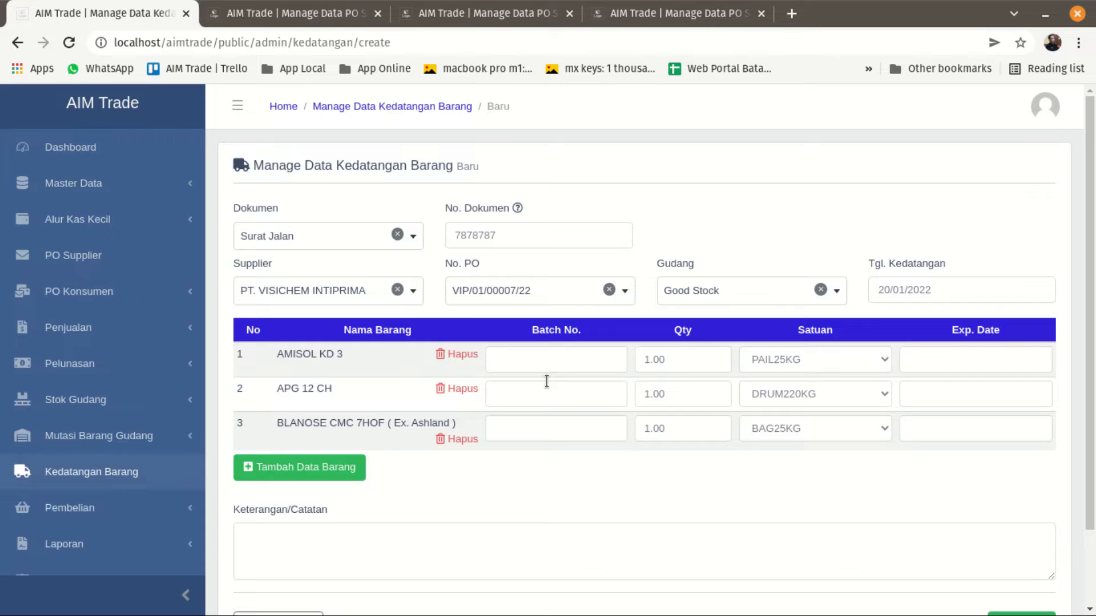
Enter 1212 as Batch No. of the AMISOL KD 3 line.
left_click(538, 365)
left_click(543, 393)
left_click(545, 431)
left_click(543, 398)
left_click(545, 366)
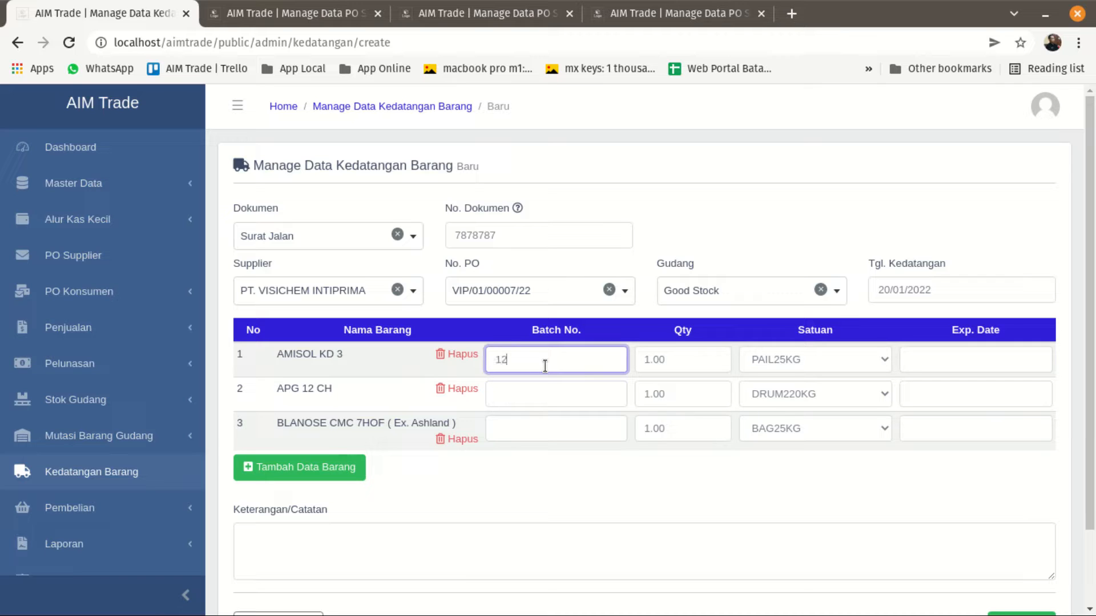
Add AMISOL KD 3 to the arrival a second time as a separate goods line.
left_click(292, 469)
left_click(815, 165)
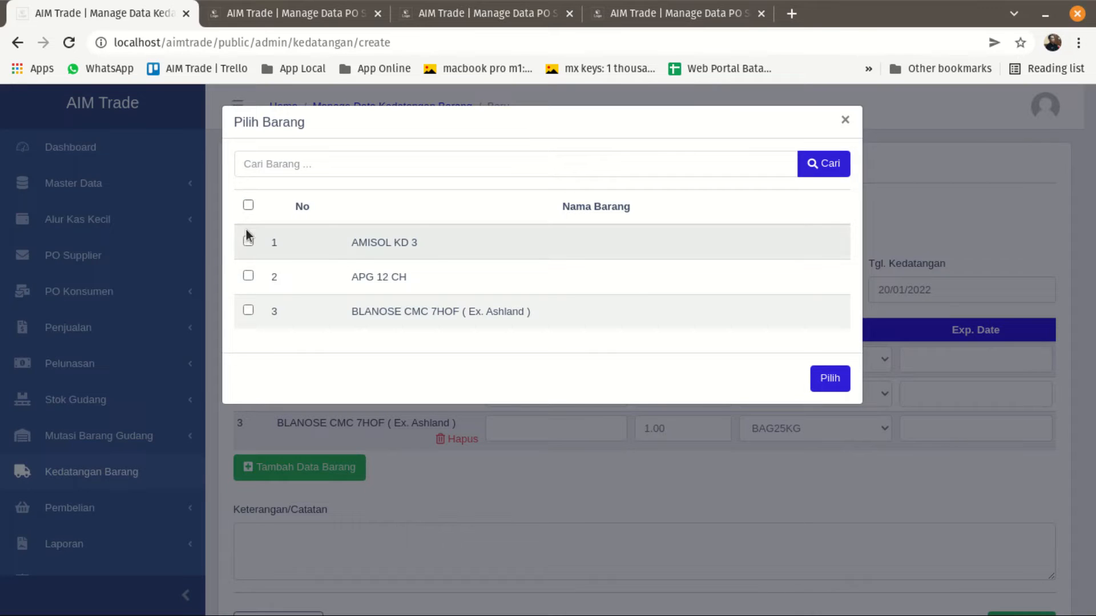
left_click(828, 379)
left_click(844, 119)
Add APG 12 CH to the arrival again while leaving the Batch No. of its existing line empty.
left_click(528, 393)
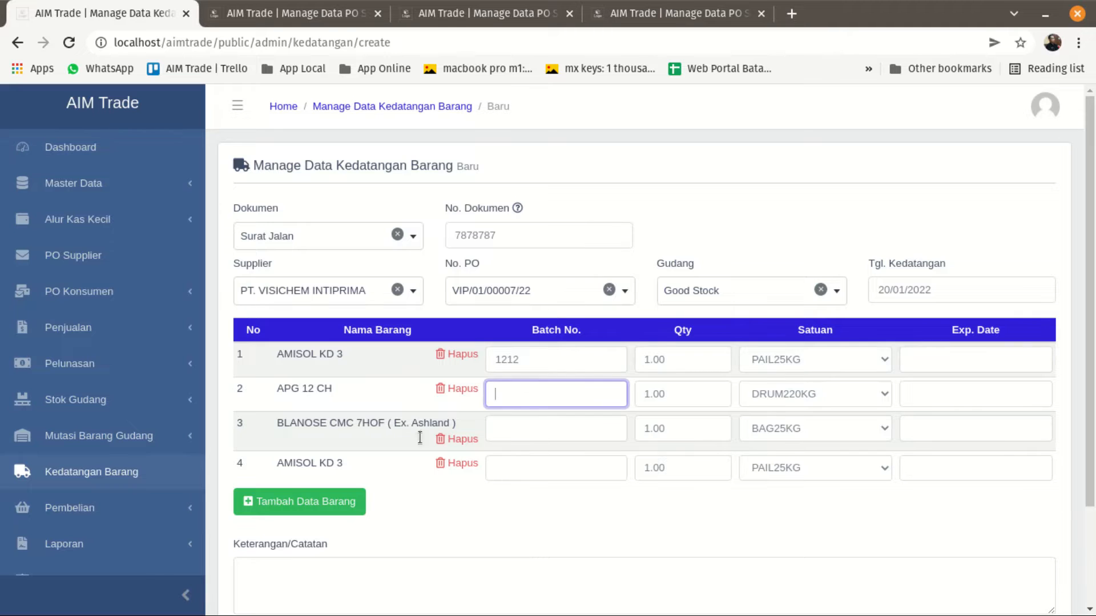
left_click(281, 502)
left_click(823, 164)
left_click(248, 276)
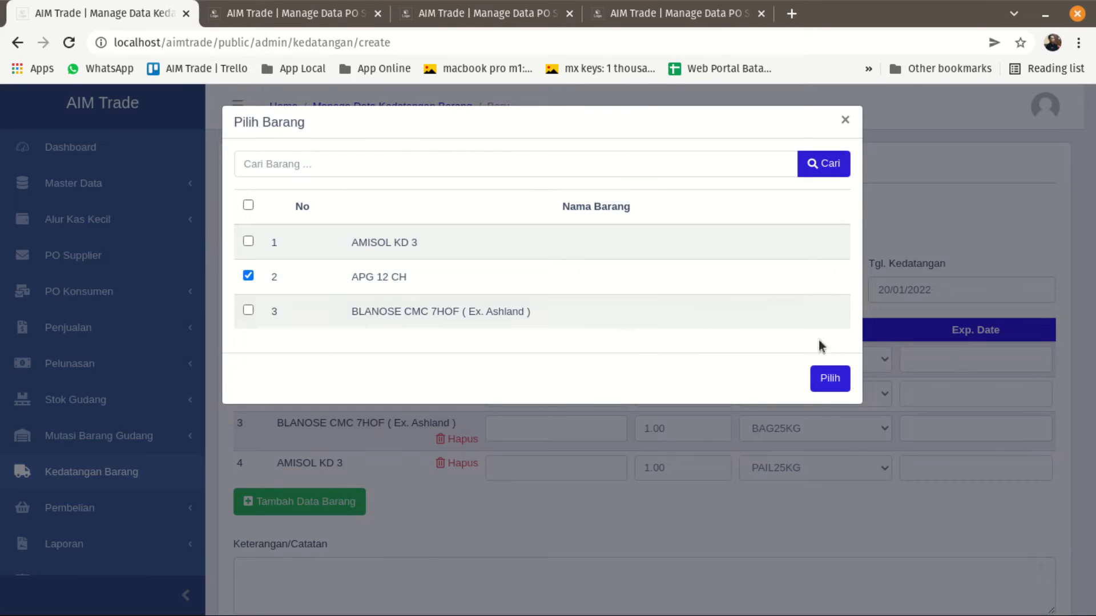
left_click(838, 380)
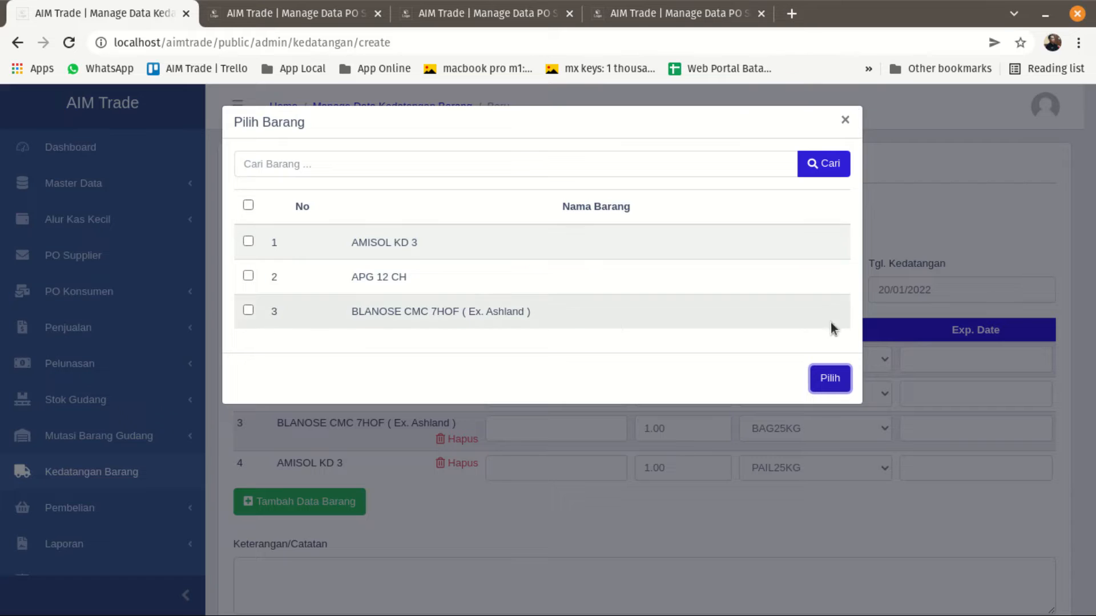
left_click(845, 121)
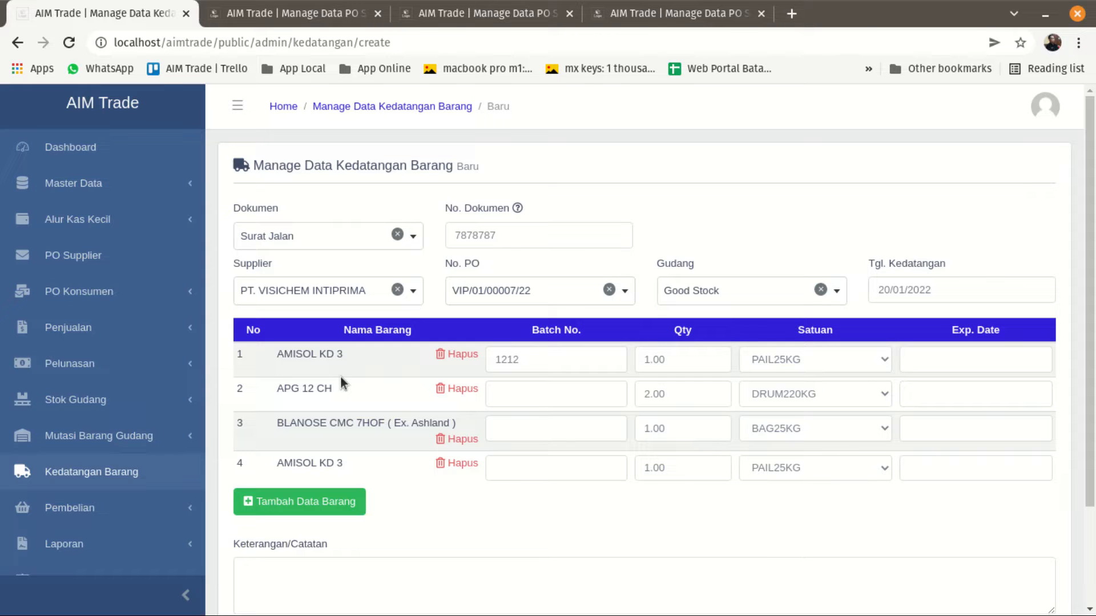
Examine the Qty, Exp. Date and Batch No. fields of the goods lines, leaving their values as they are.
left_click(677, 360)
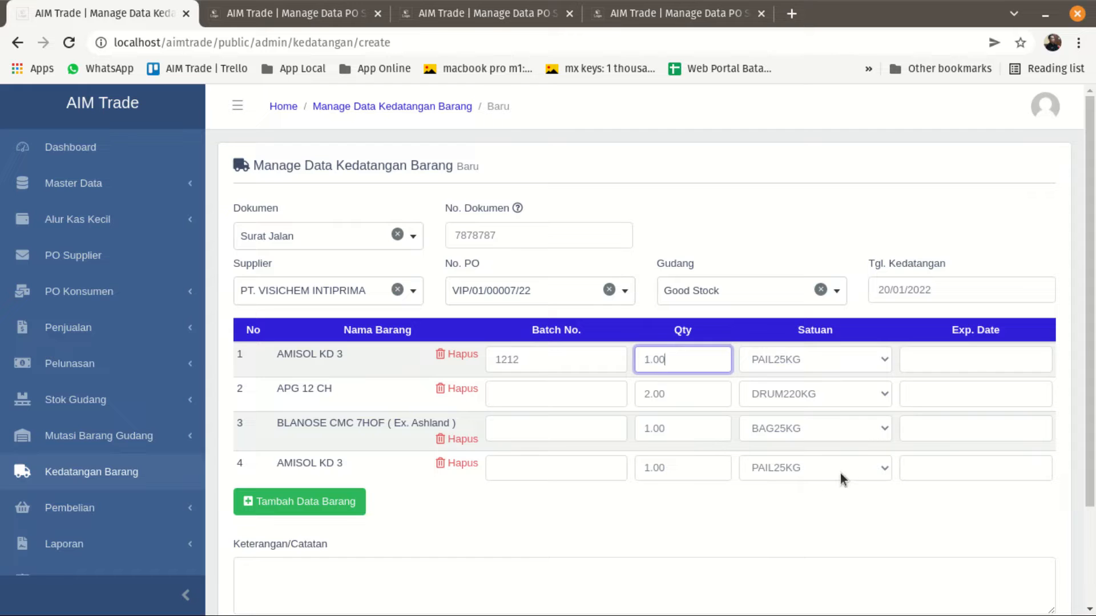
left_click(966, 360)
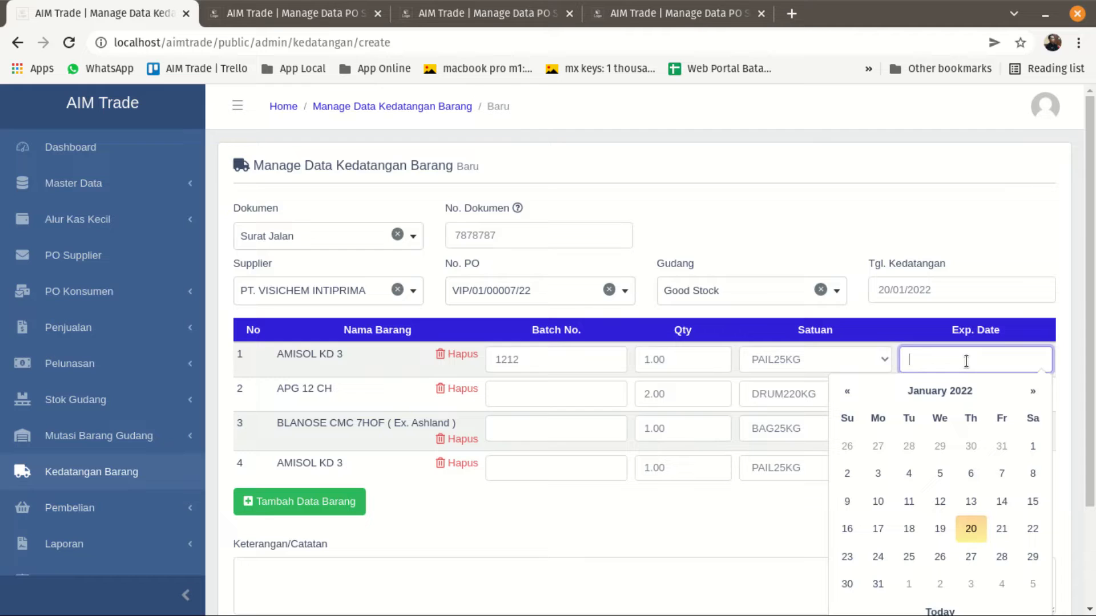
left_click(957, 243)
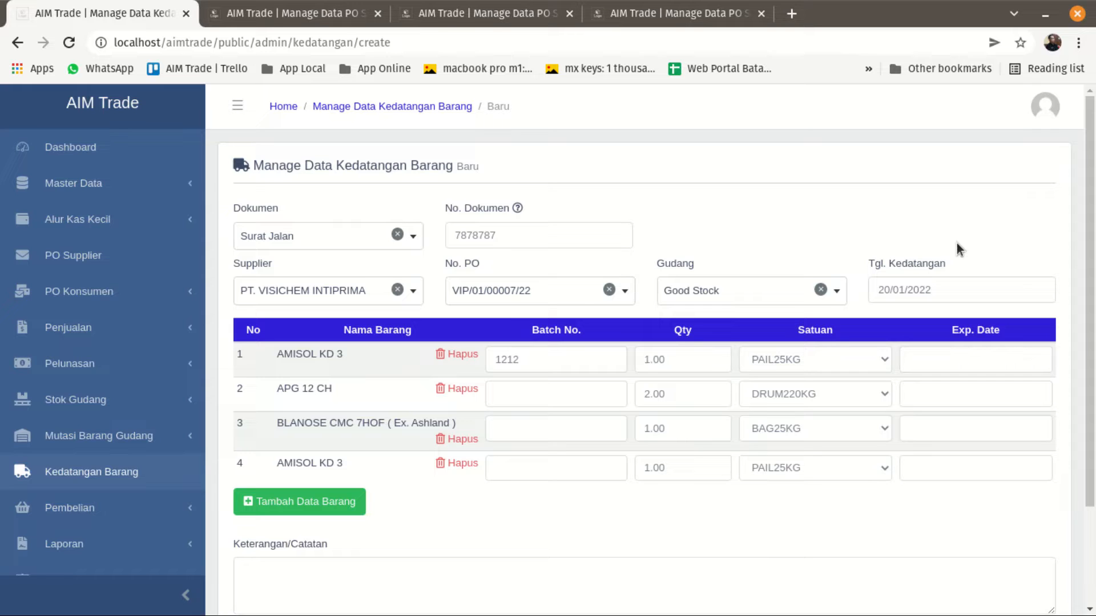
left_click(521, 394)
left_click(516, 428)
left_click(698, 362)
left_click(693, 393)
left_click(694, 428)
left_click(693, 466)
left_click(696, 395)
left_click(695, 366)
left_click(697, 427)
left_click(697, 472)
left_click(707, 409)
left_click(708, 360)
left_click(707, 392)
scroll(538, 499, "down", 3)
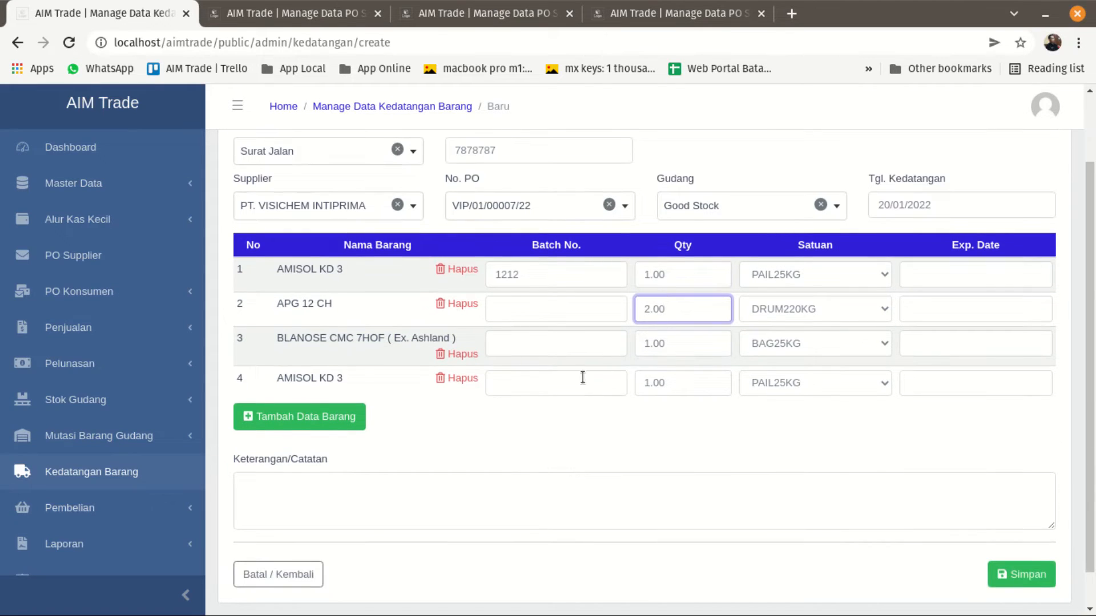
Check the ordered quantities on the PT. VISICHEM INTIPRIMA purchase order and return to the arrival form.
left_click(652, 16)
left_click(766, 360)
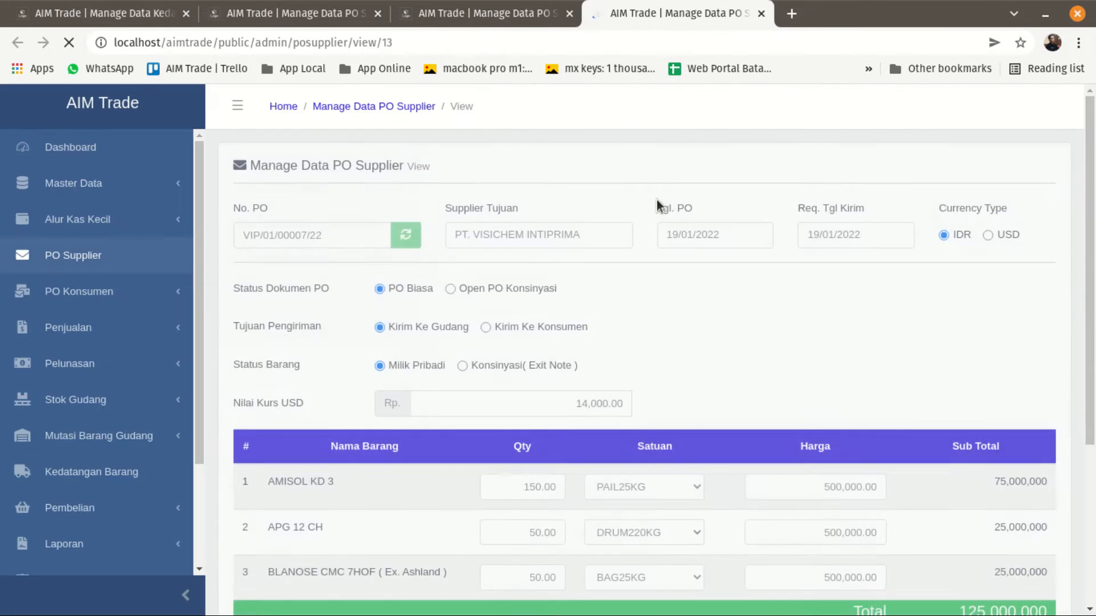
scroll(709, 319, "down", 3)
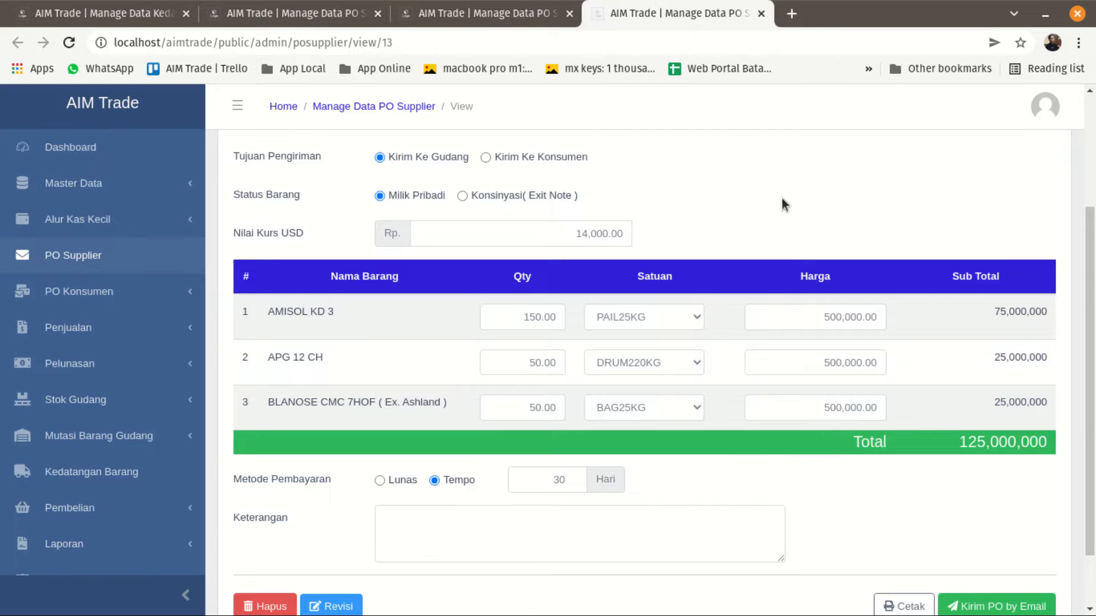
left_click(118, 24)
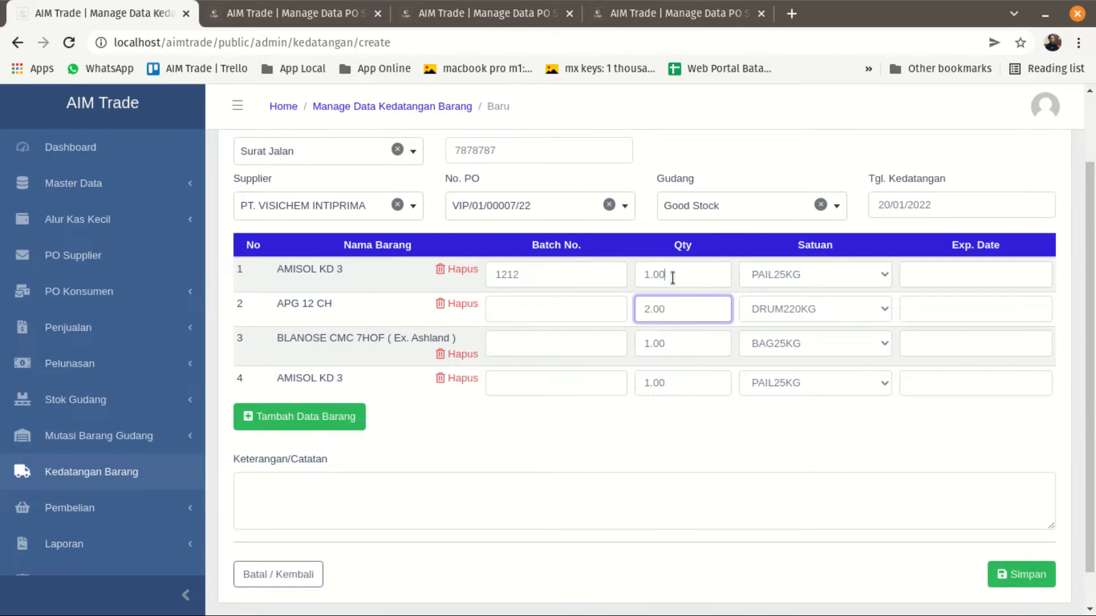
Set Qty to 2 for the first AMISOL KD 3 line, 10 for APG 12 CH, 10 for BLANOSE CMC 7HOF and 6 for the second AMISOL KD 3 line.
left_click_drag(665, 276, 622, 278)
type("2.00")
left_click_drag(666, 310, 635, 312)
type("10.00")
left_click_drag(671, 345, 636, 348)
type("10.00")
left_click_drag(687, 386, 621, 386)
type("6.00")
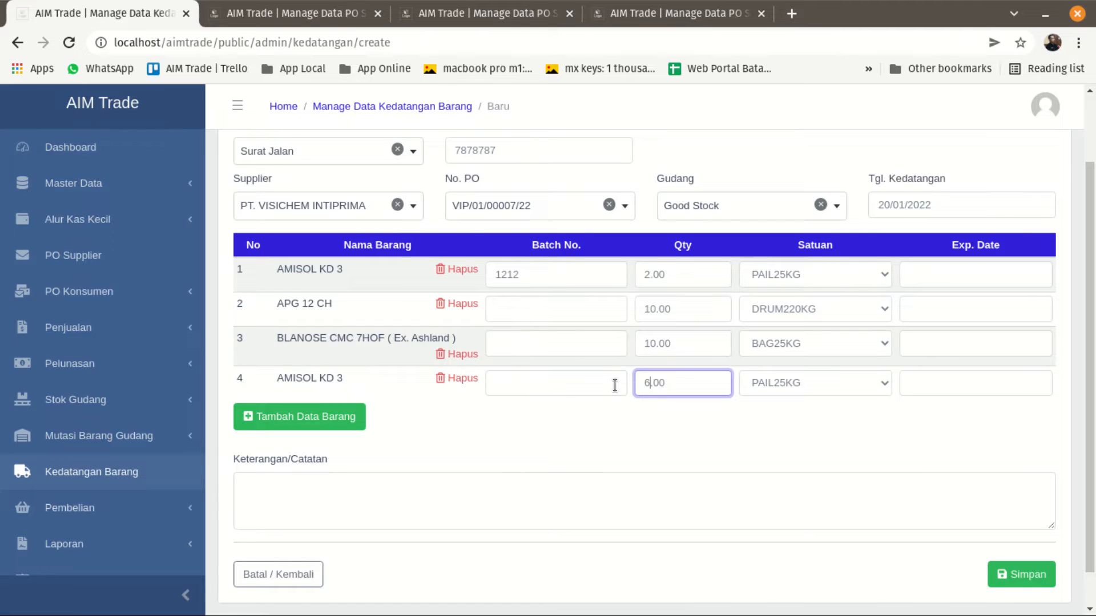
left_click(603, 428)
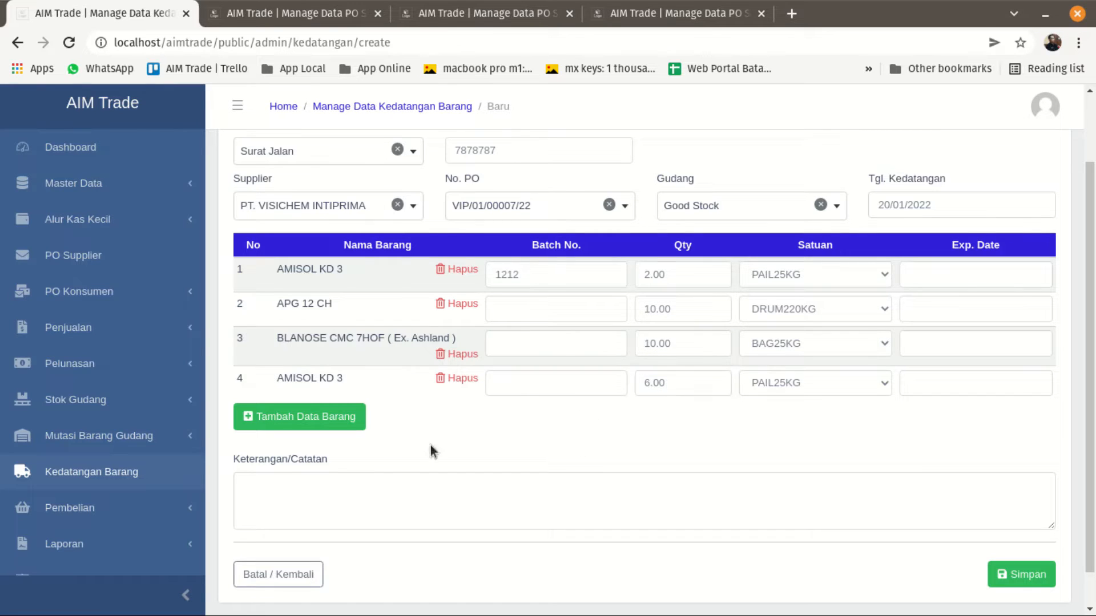
Enter bebas as Keterangan/Catatan and save the goods arrival, confirming the save.
left_click(384, 484)
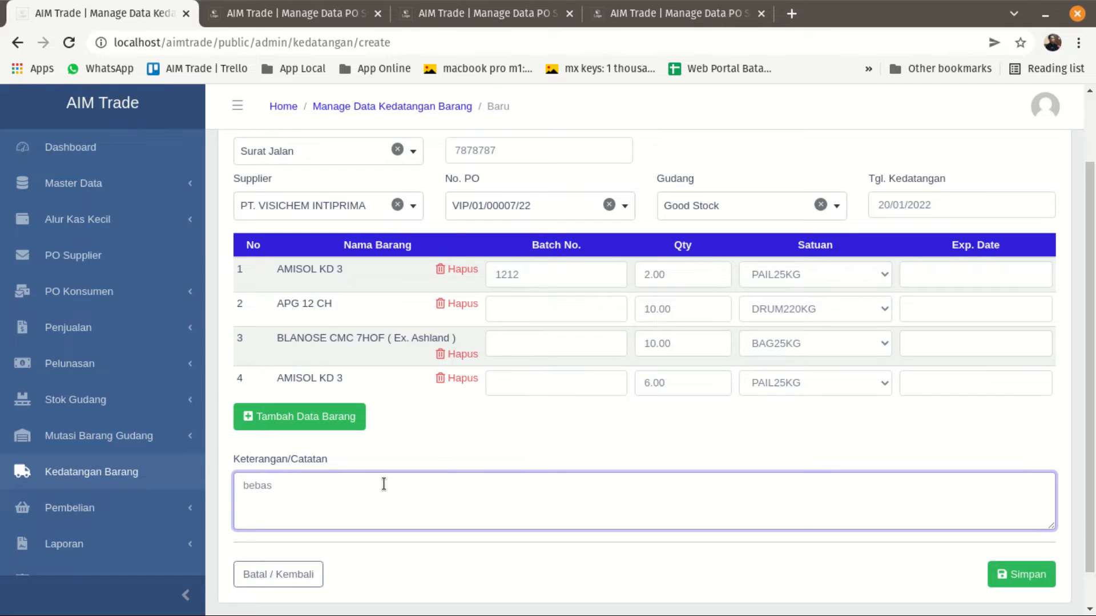
scroll(660, 430, "up", 1)
scroll(682, 446, "down", 2)
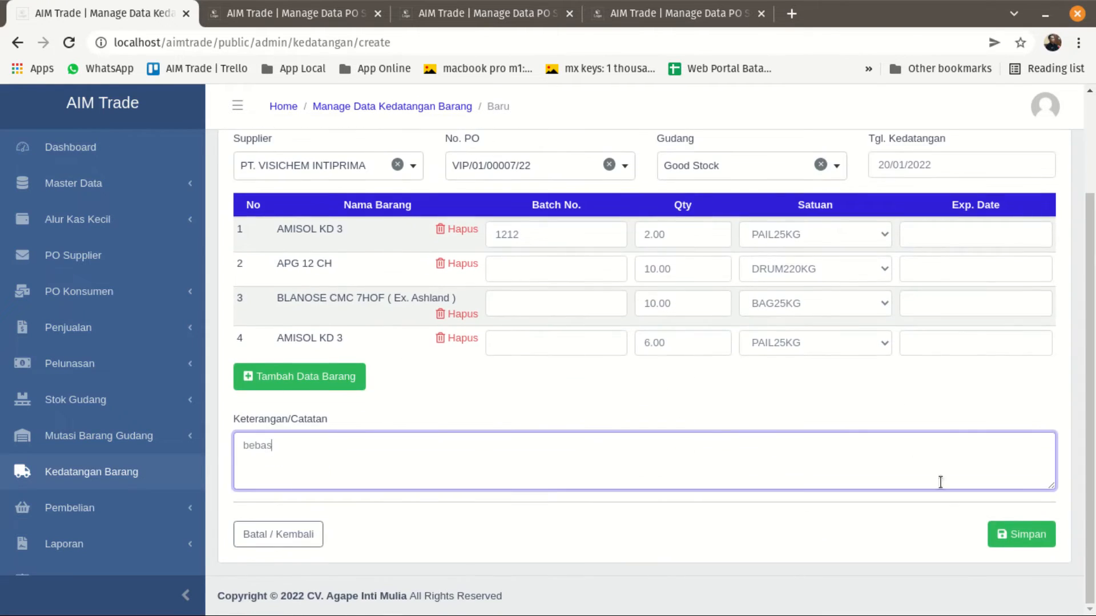
left_click(1022, 535)
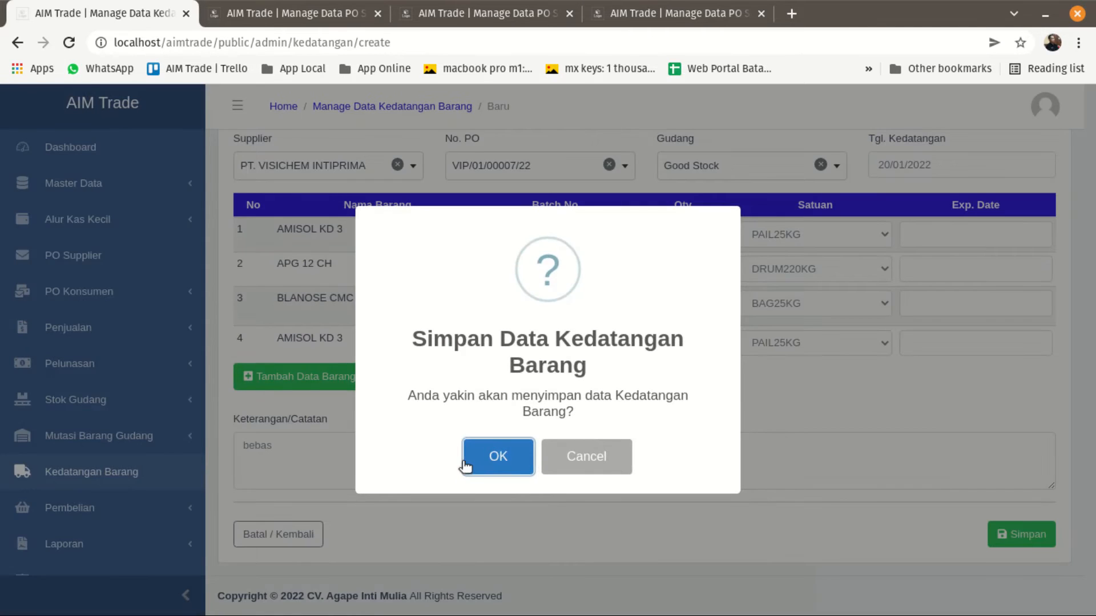
left_click(485, 456)
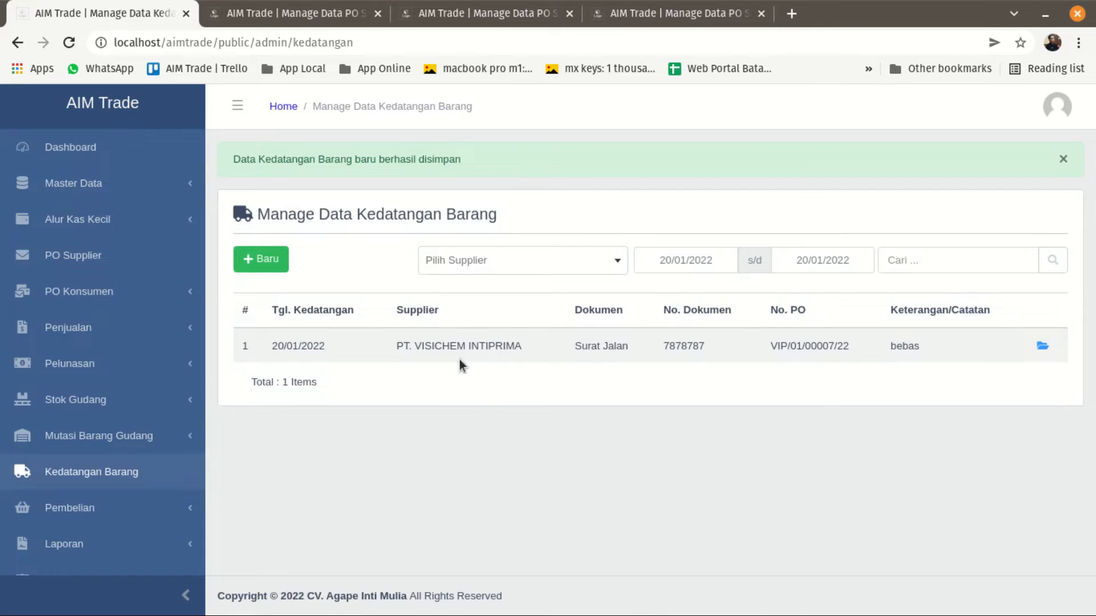
Open the goods arrival history of the PT. VISICHEM INTIPRIMA purchase order and compare ordered with fulfilled quantities.
left_click(677, 16)
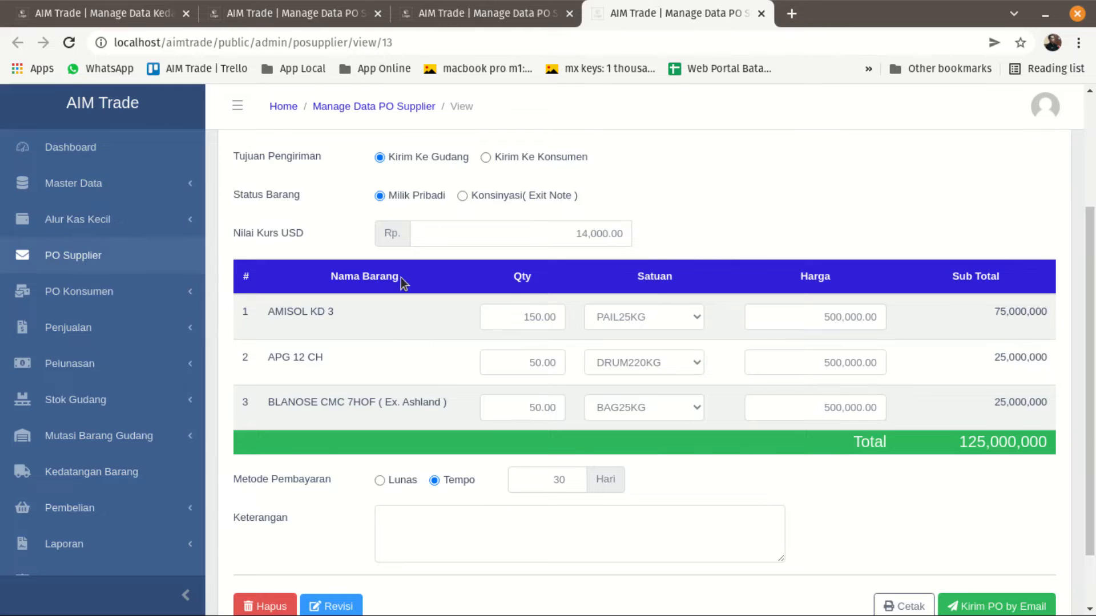
scroll(369, 180, "up", 2)
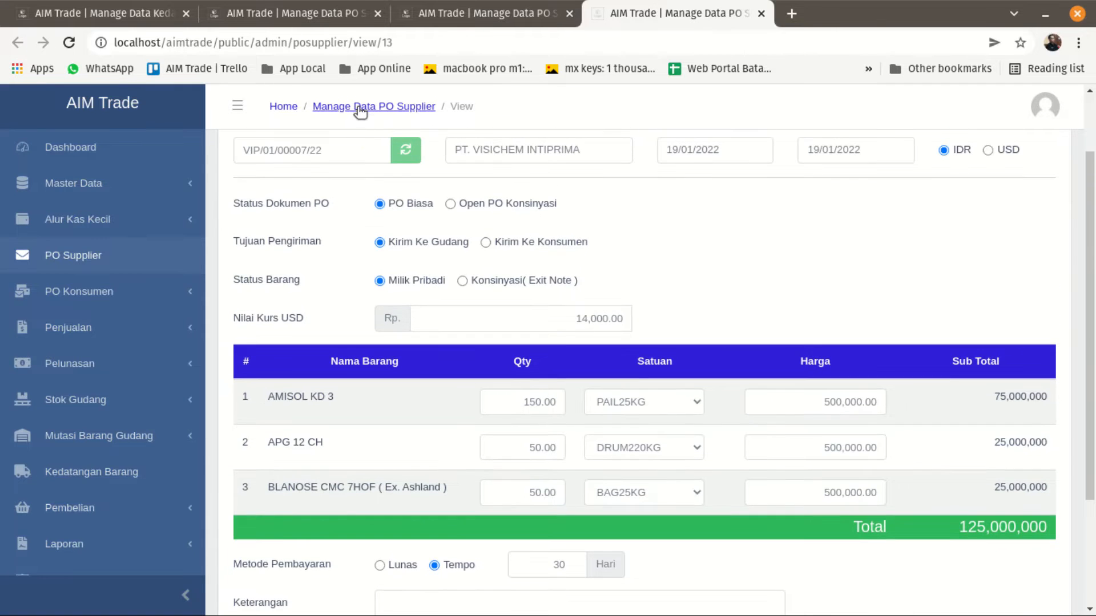
left_click(361, 107)
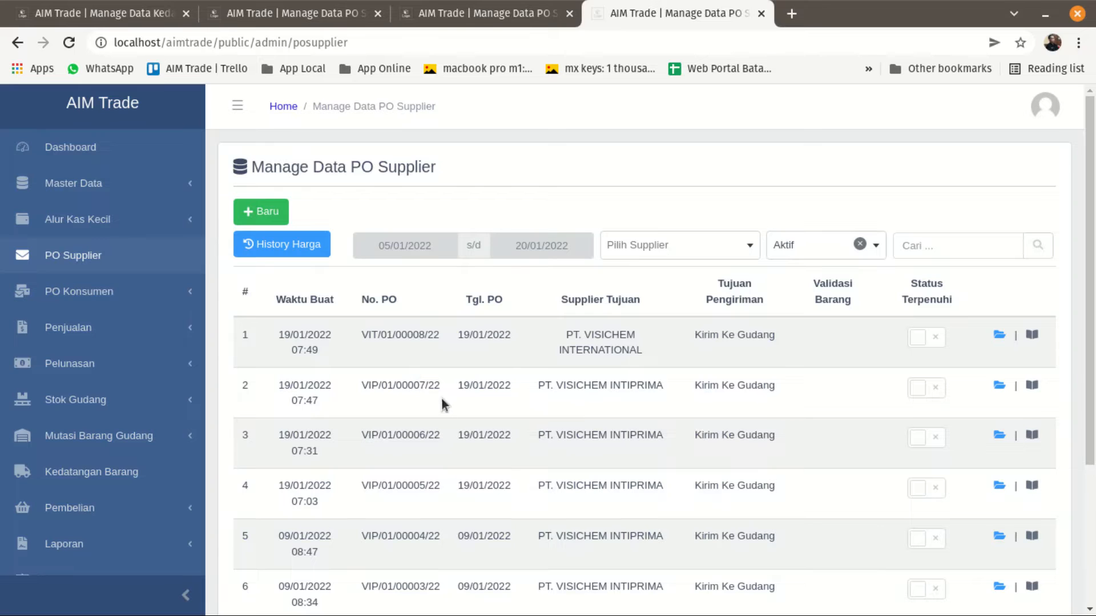
left_click(1032, 388)
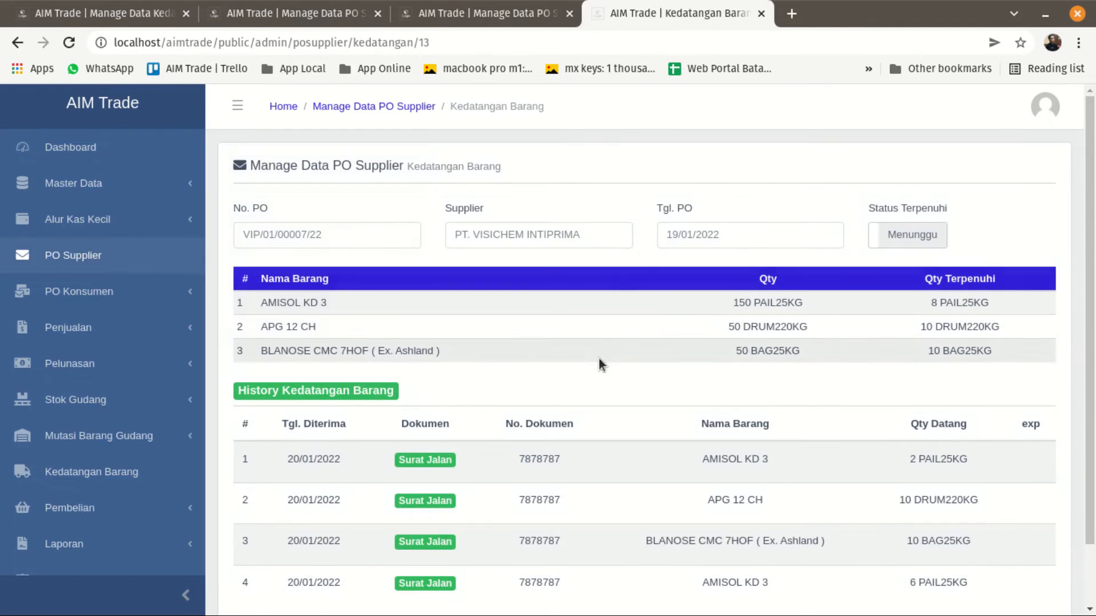
scroll(602, 366, "down", 2)
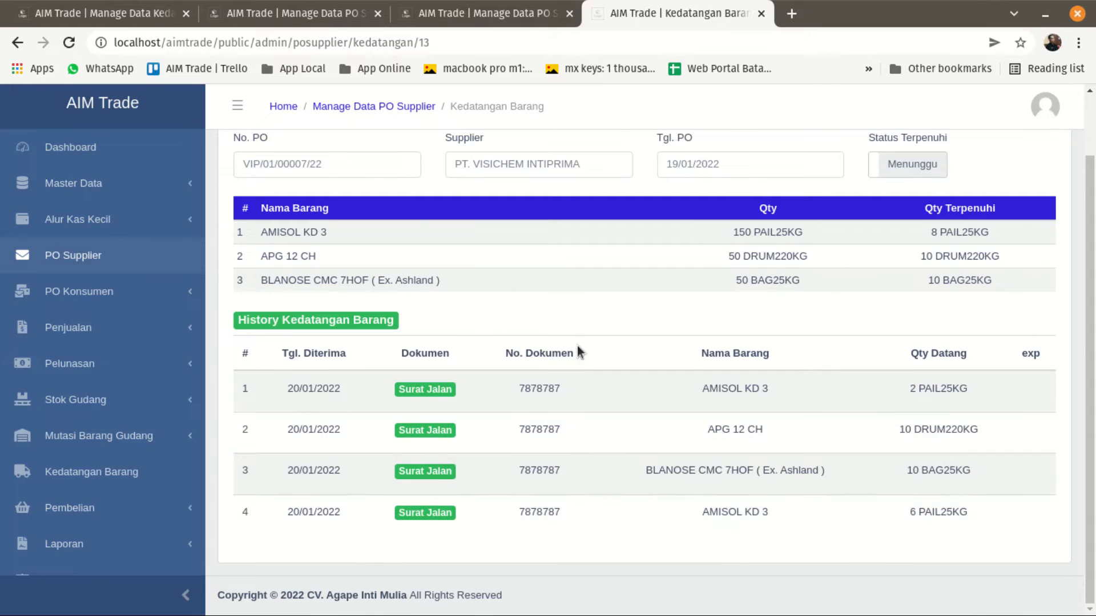
Glance at the Exit Note purchase order, view the details of the saved Surat Jalan arrival, and return to the arrivals list.
left_click(437, 19)
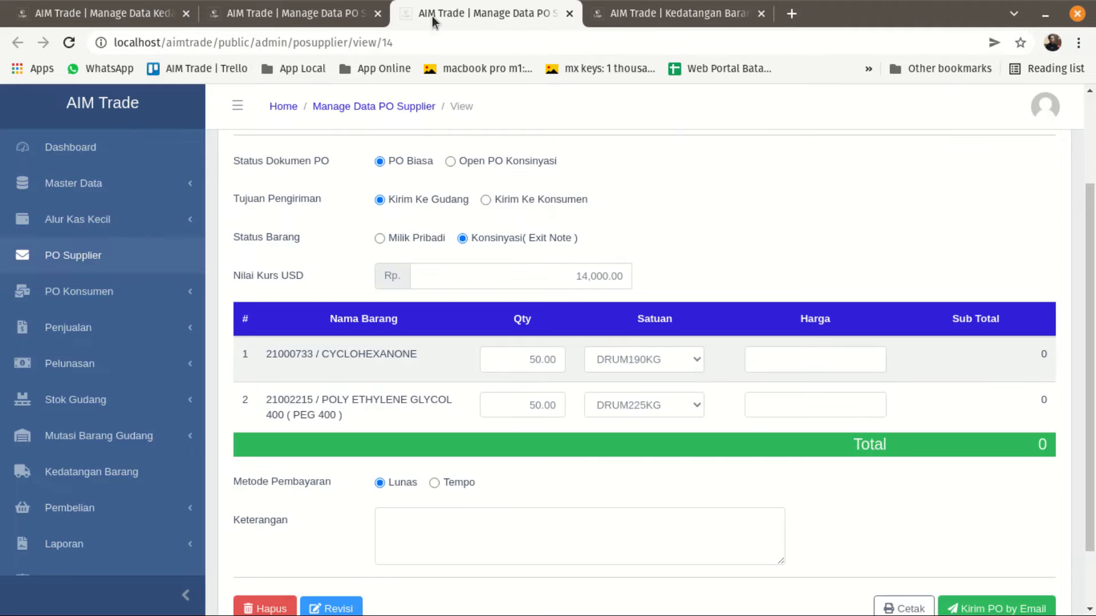
left_click(123, 18)
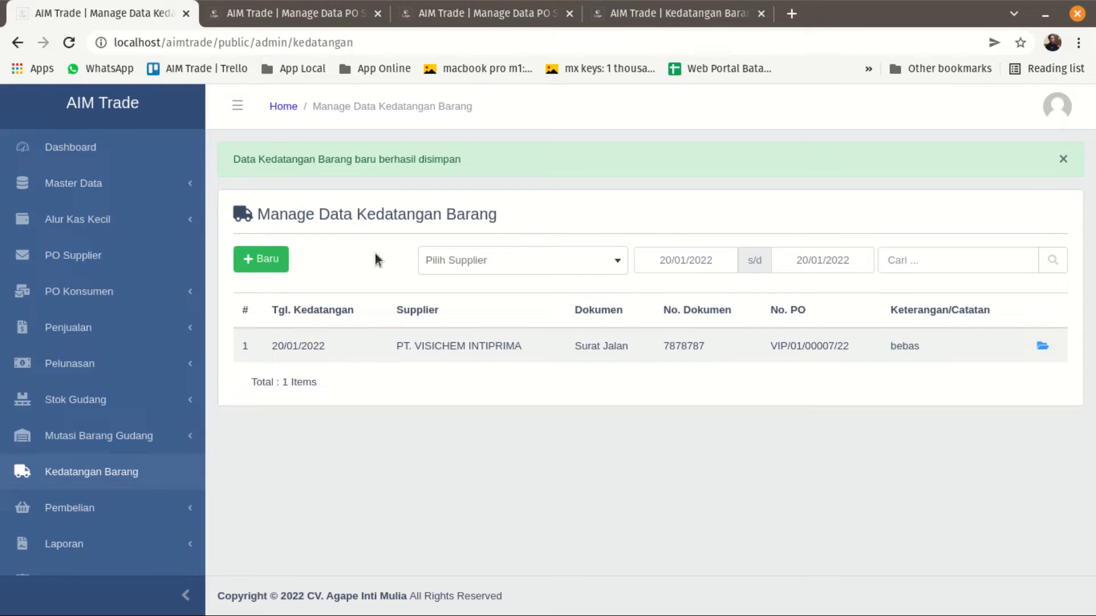
left_click(1044, 346)
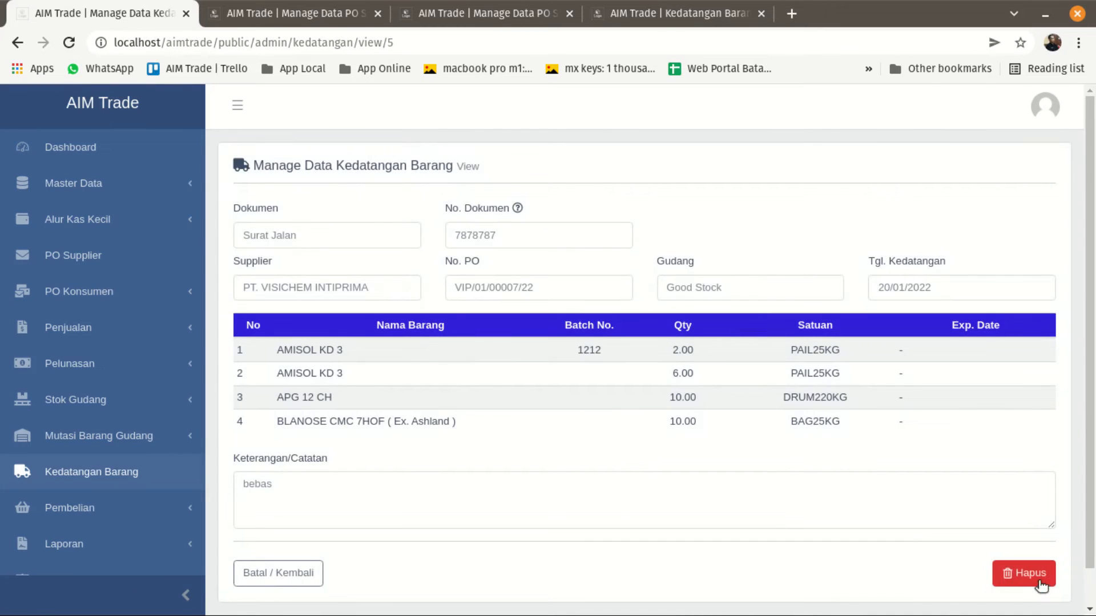
left_click(17, 42)
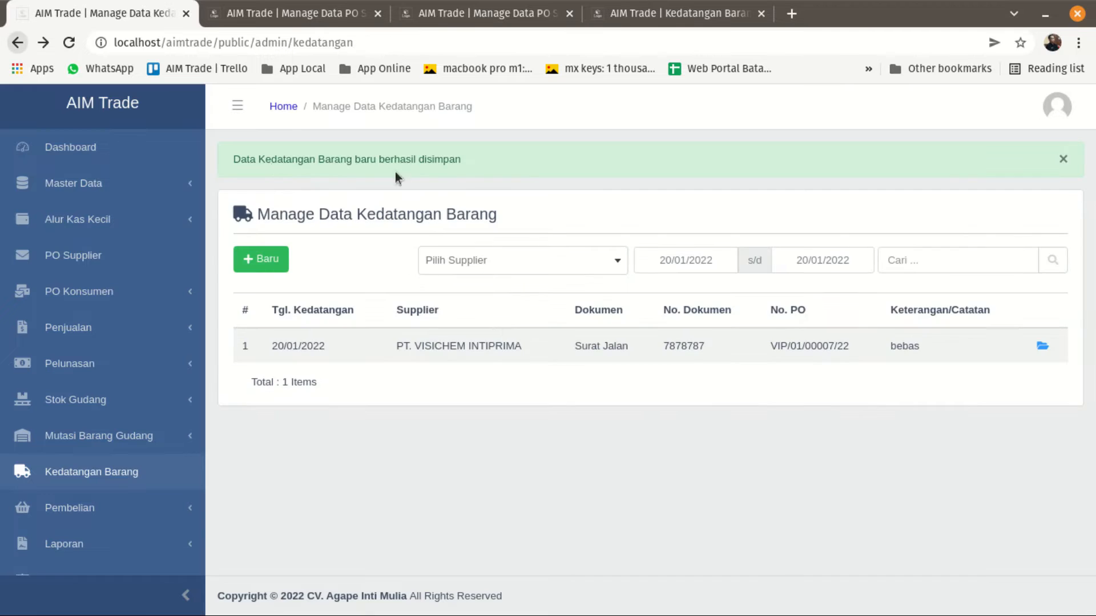
left_click(1043, 349)
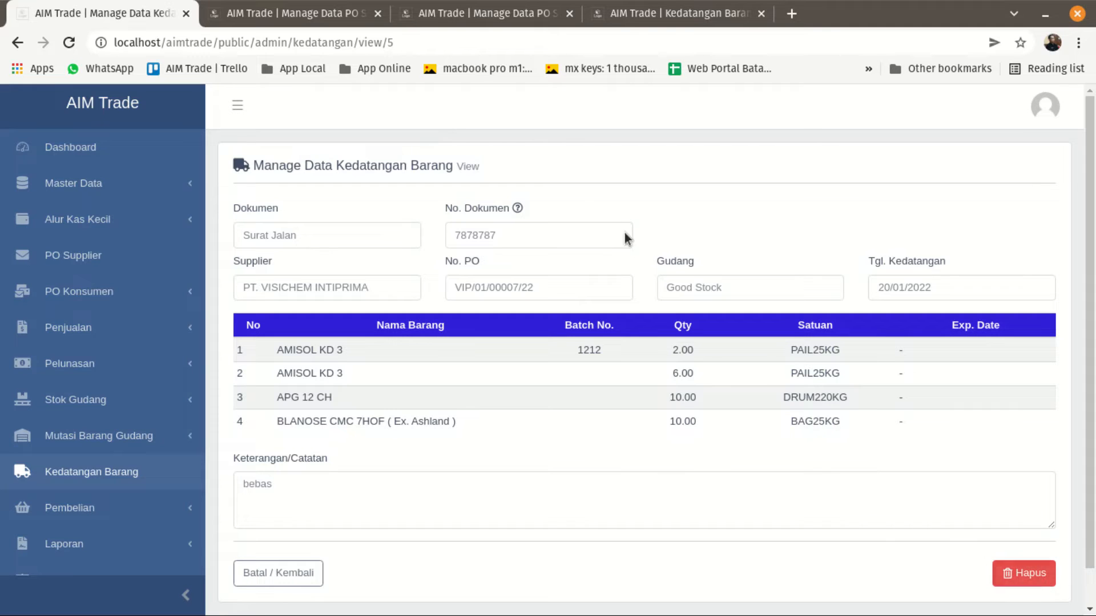
left_click(18, 42)
Start a new goods arrival with Exit Note as Dokumen and 000121211 as No. Dokumen.
left_click(257, 264)
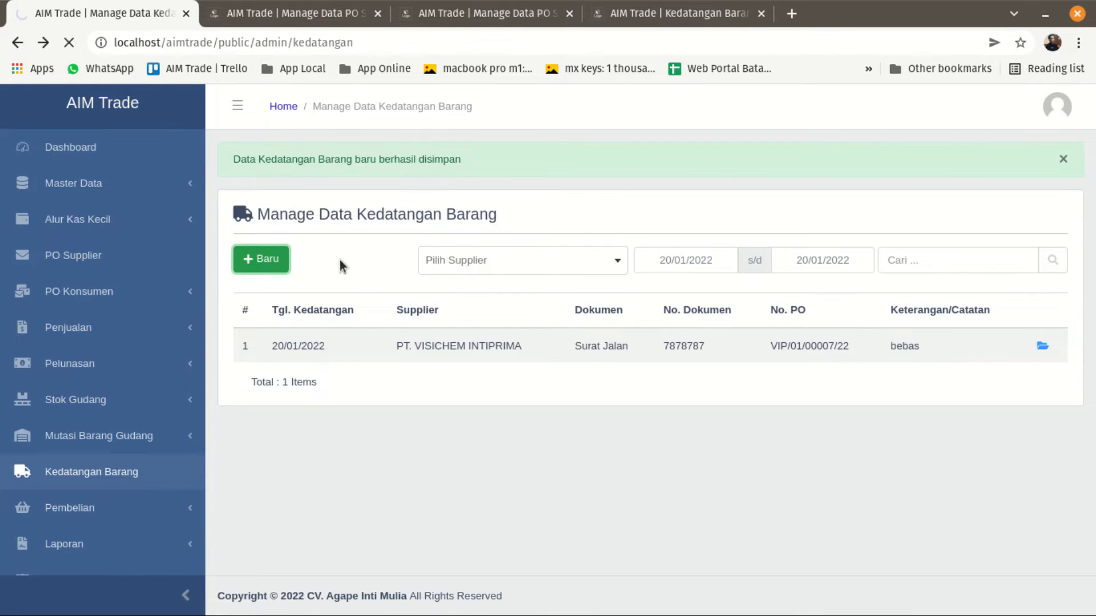
left_click(392, 236)
left_click(308, 318)
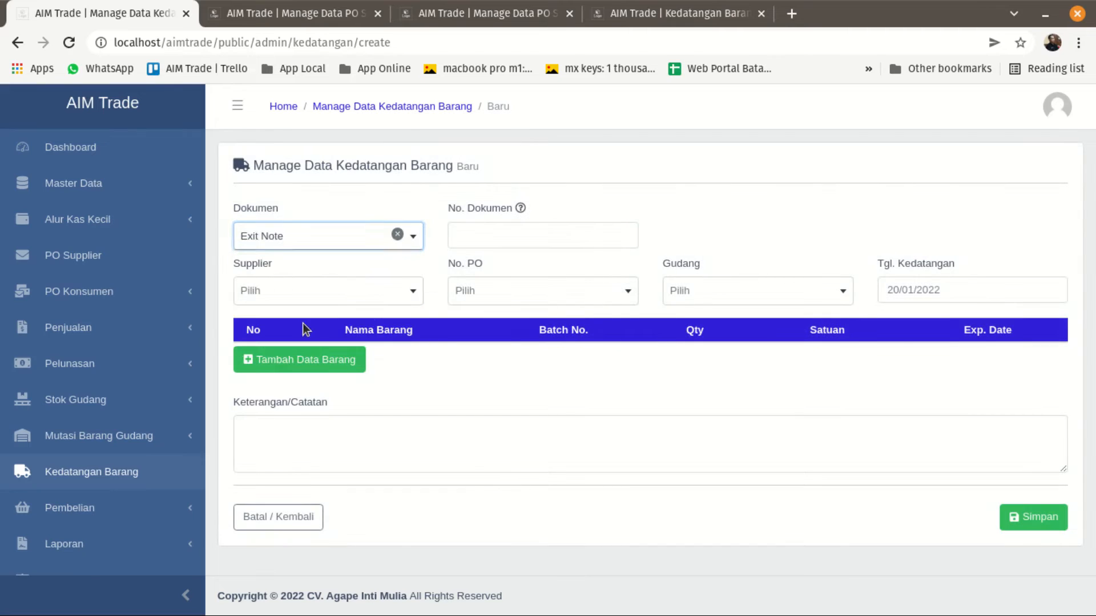
left_click(498, 235)
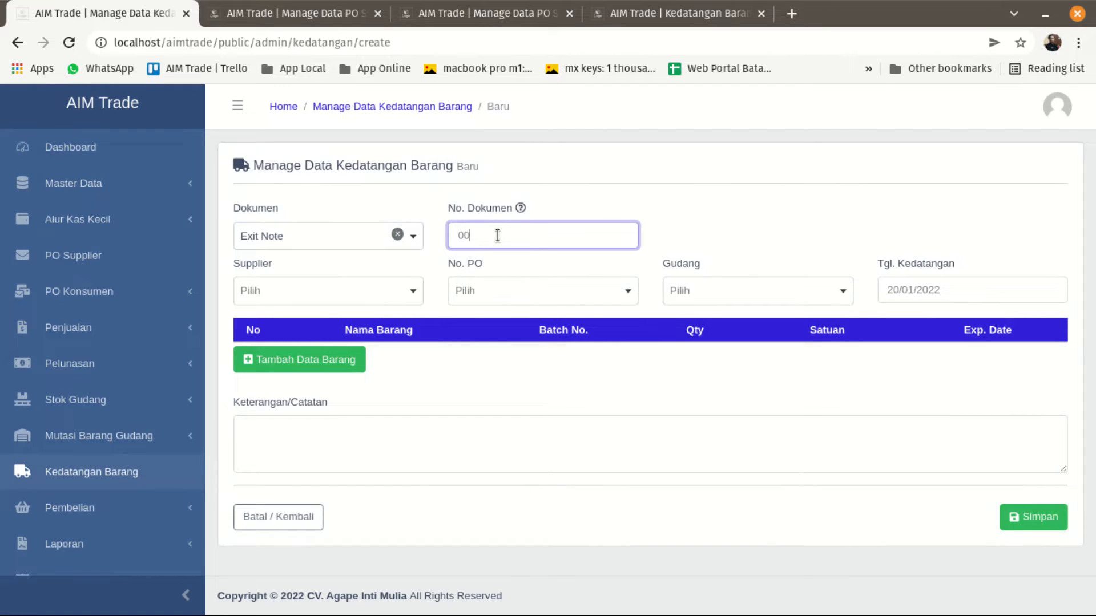
Select PT. VISICHEM INTERNATIONAL as Supplier, its purchase order as No. PO and Good Stock as Gudang.
left_click(391, 296)
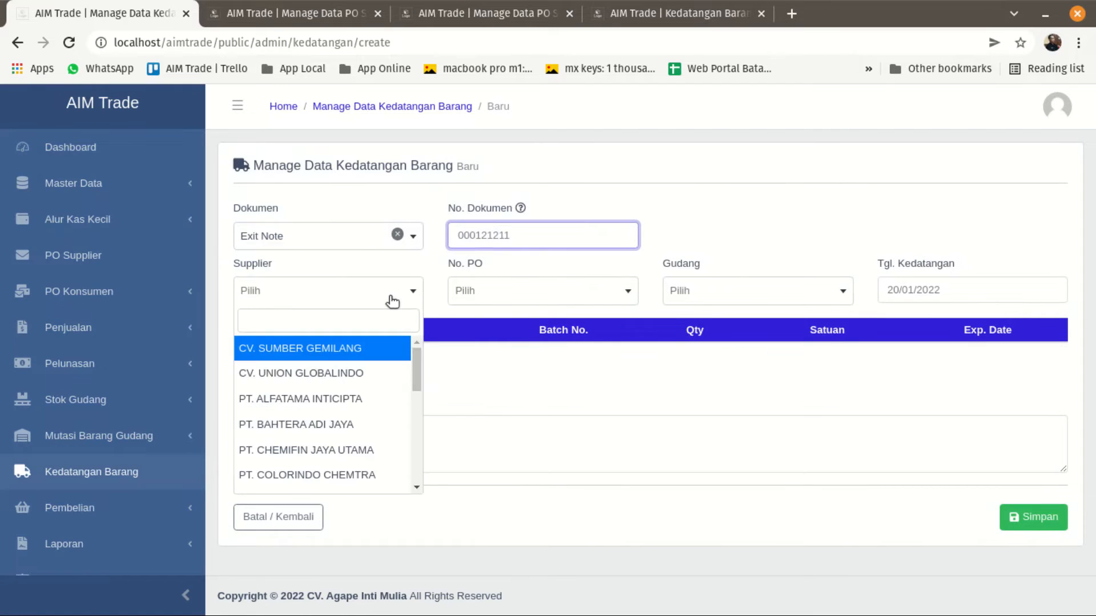
left_click(381, 321)
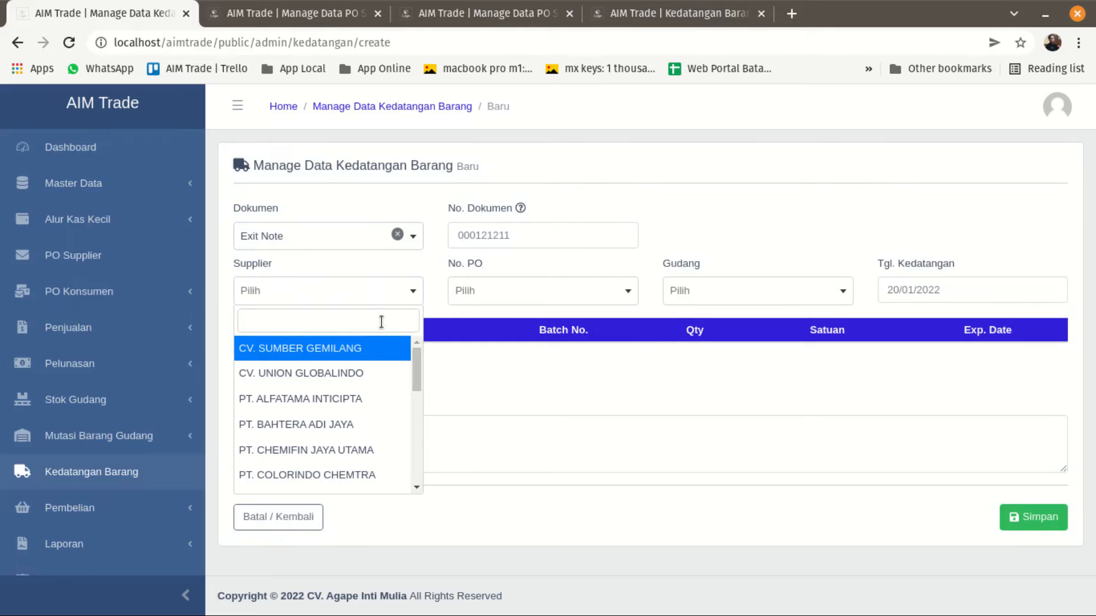
type("vi")
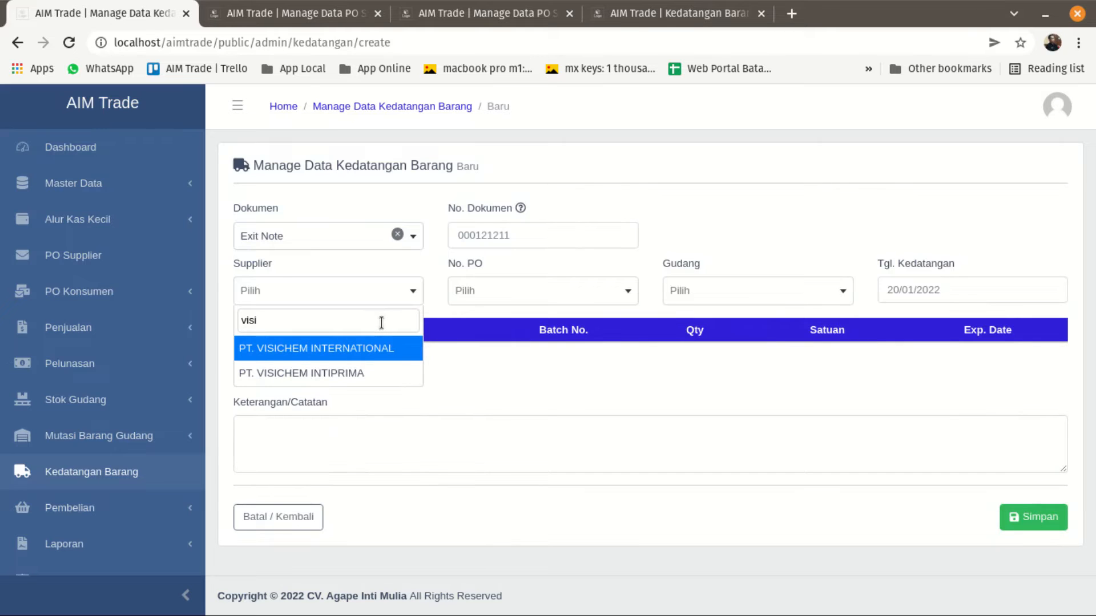
type("si")
left_click(367, 347)
left_click(488, 292)
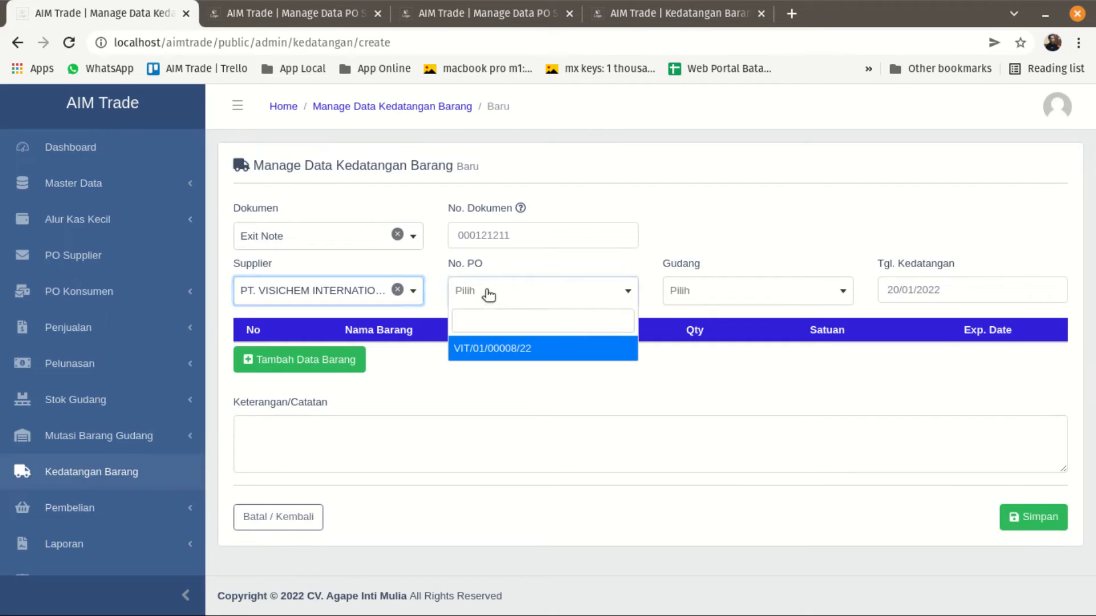
left_click(492, 348)
left_click(704, 292)
left_click(698, 346)
Check the Exit Note purchase order's items, and add CYCLOHEXANONE, POLY ETHYLENE GLYCOL 400 and ERCAMULS LF 10 V/FD to the arrival.
left_click(303, 360)
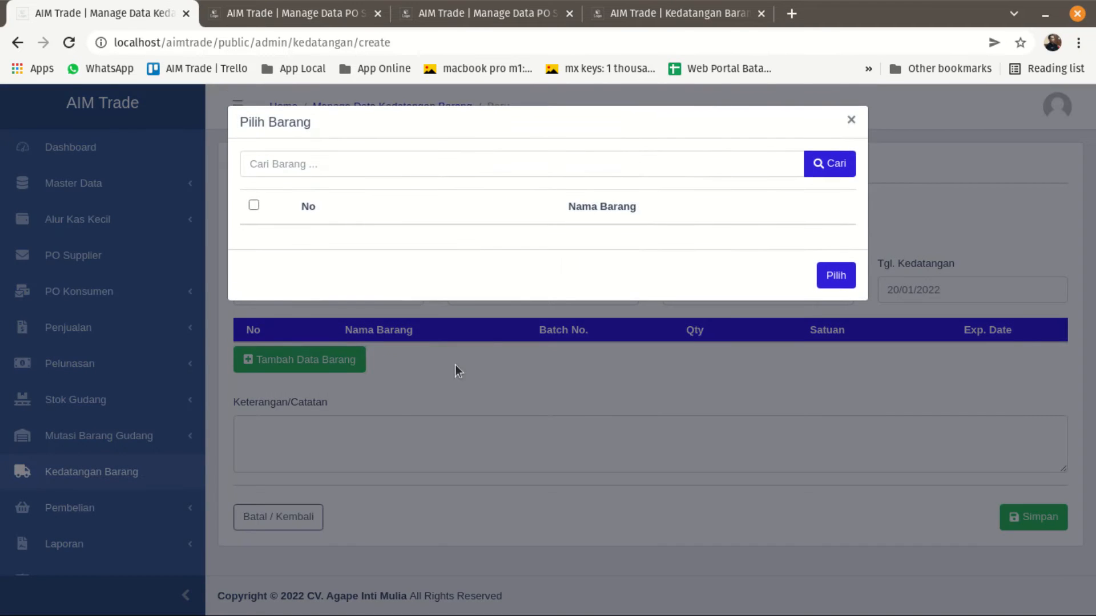
left_click(443, 9)
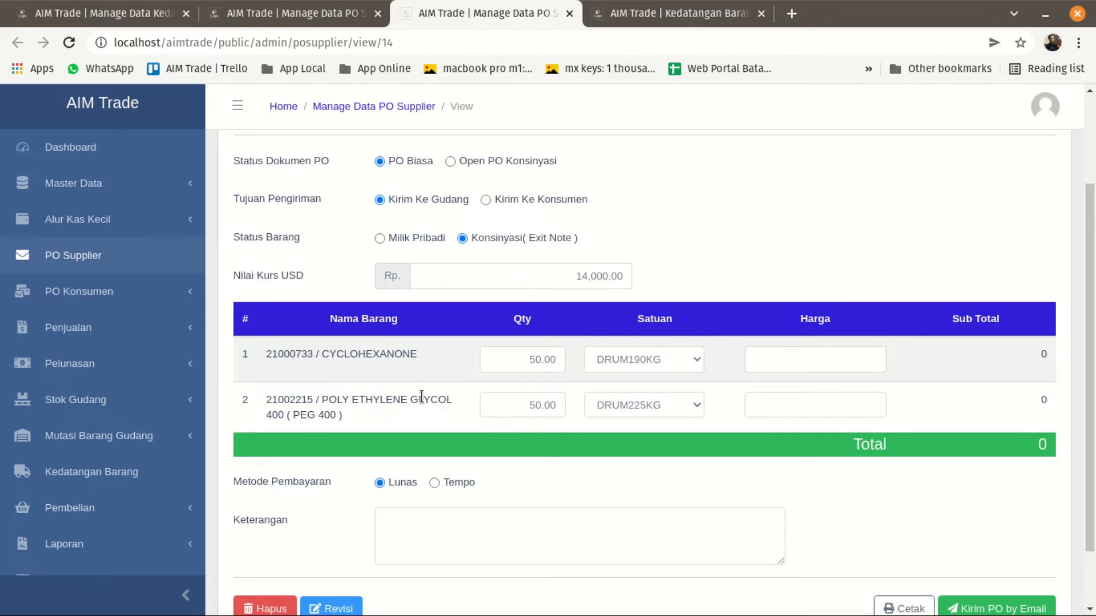
left_click(106, 19)
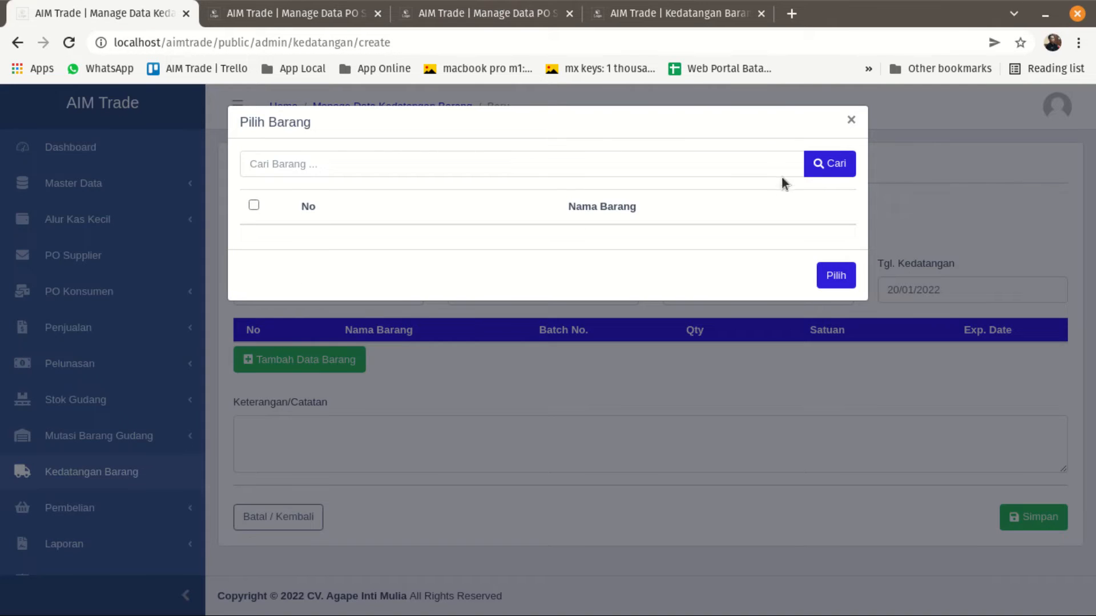
left_click(827, 167)
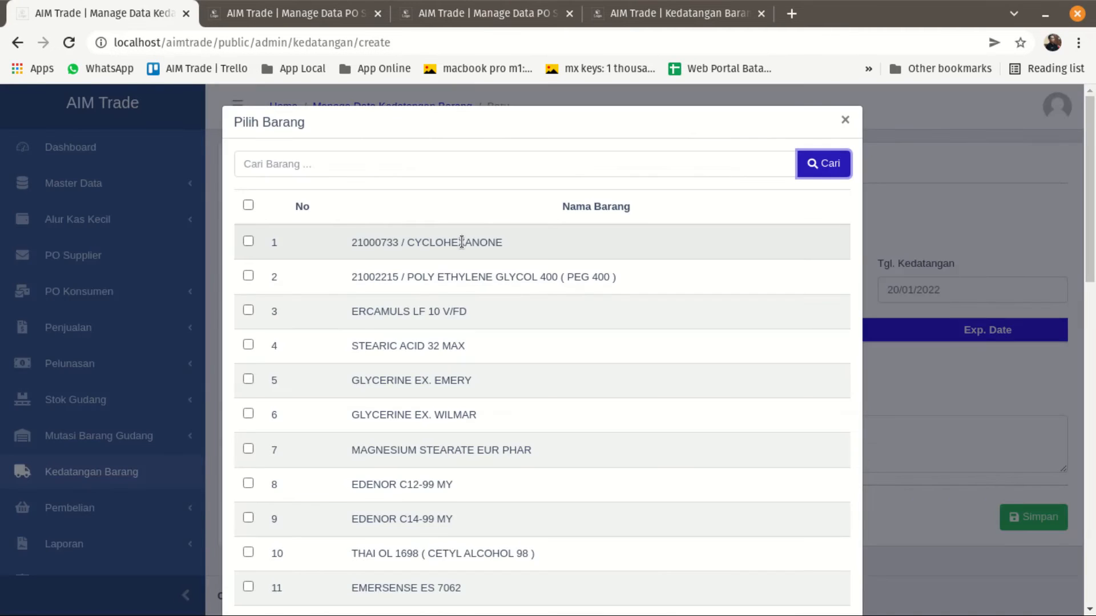
left_click(248, 242)
left_click(249, 276)
left_click(249, 313)
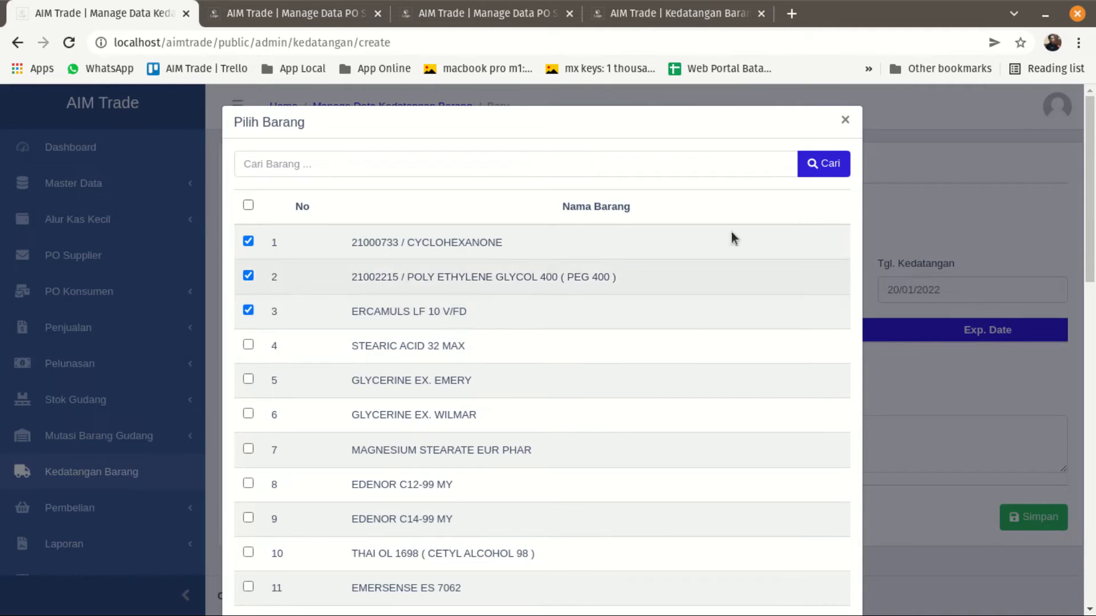
scroll(802, 442, "down", 5)
scroll(805, 462, "down", 5)
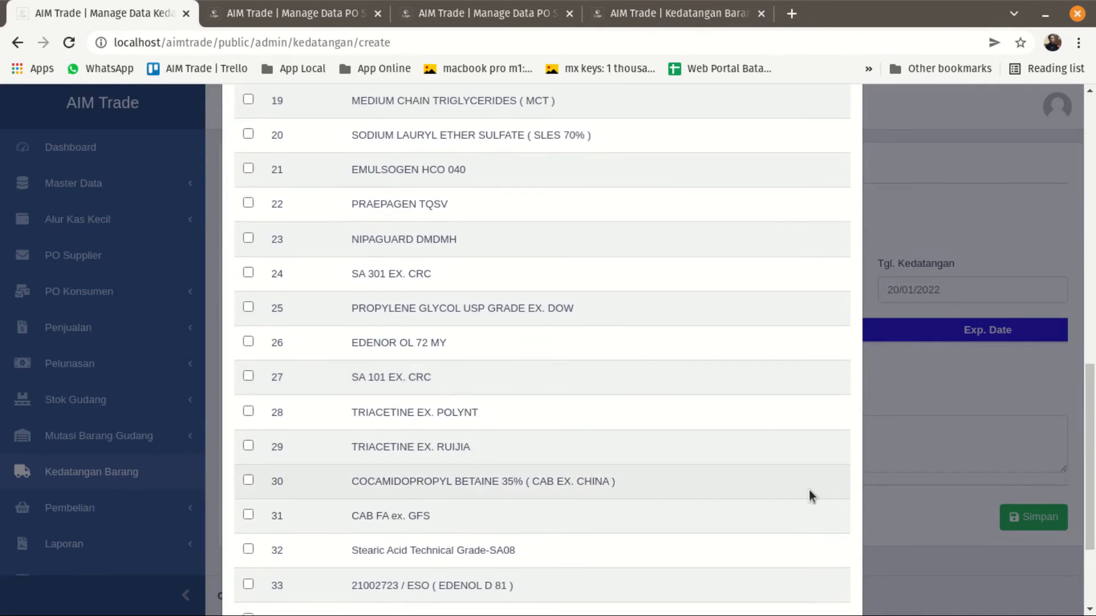
left_click(829, 568)
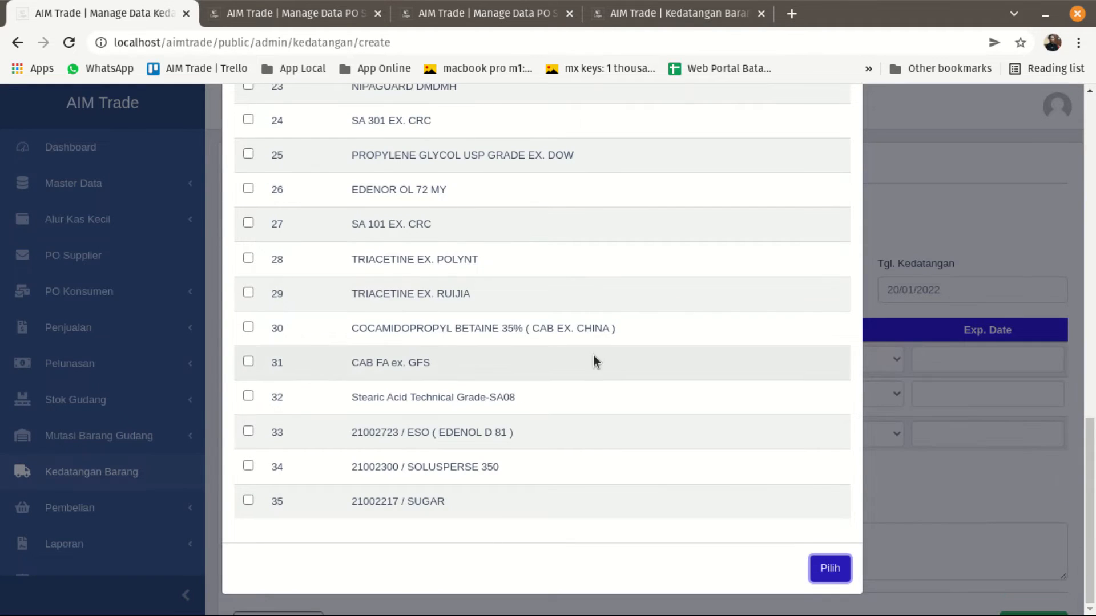
scroll(809, 235, "up", 8)
scroll(807, 230, "up", 2)
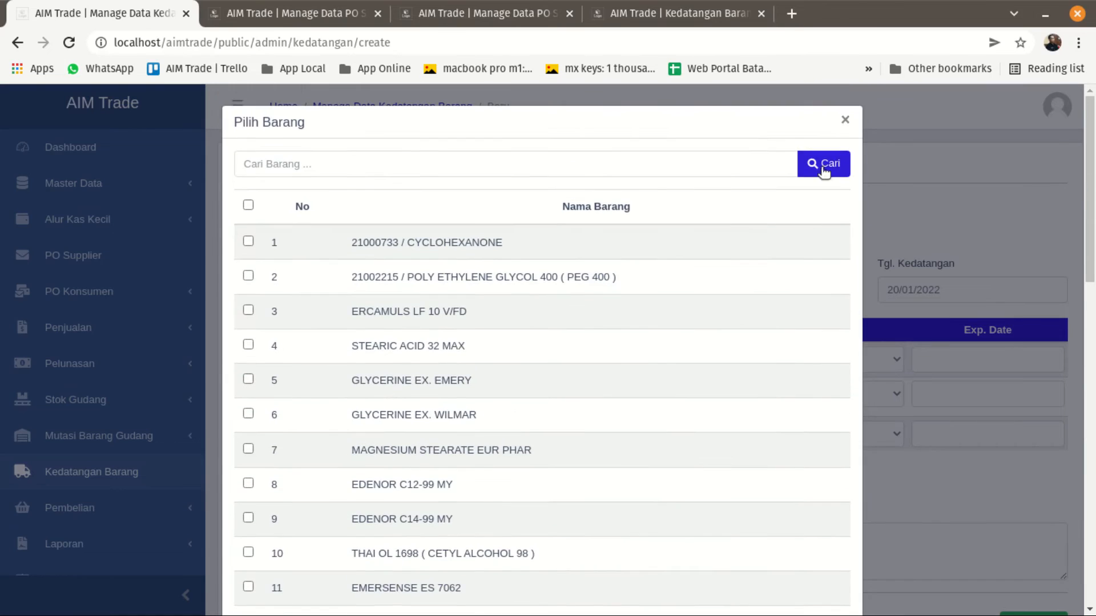
left_click(840, 118)
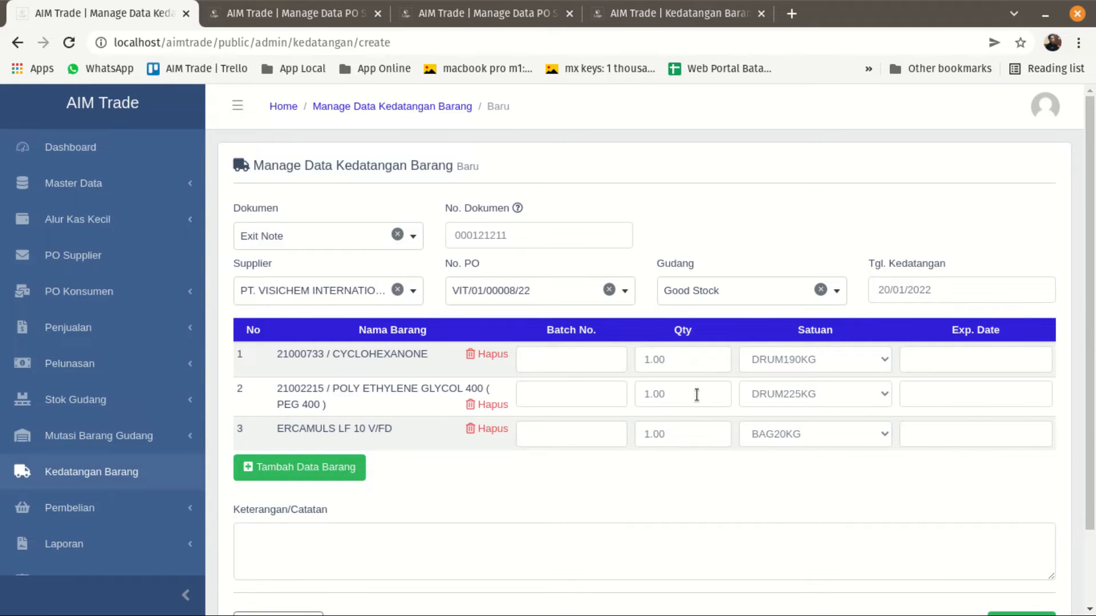
Set Qty to 10 for CYCLOHEXANONE, 10 for POLY ETHYLENE GLYCOL 400 and 20 for ERCAMULS LF 10 V/FD, consulting the purchase order.
left_click_drag(669, 360, 621, 360)
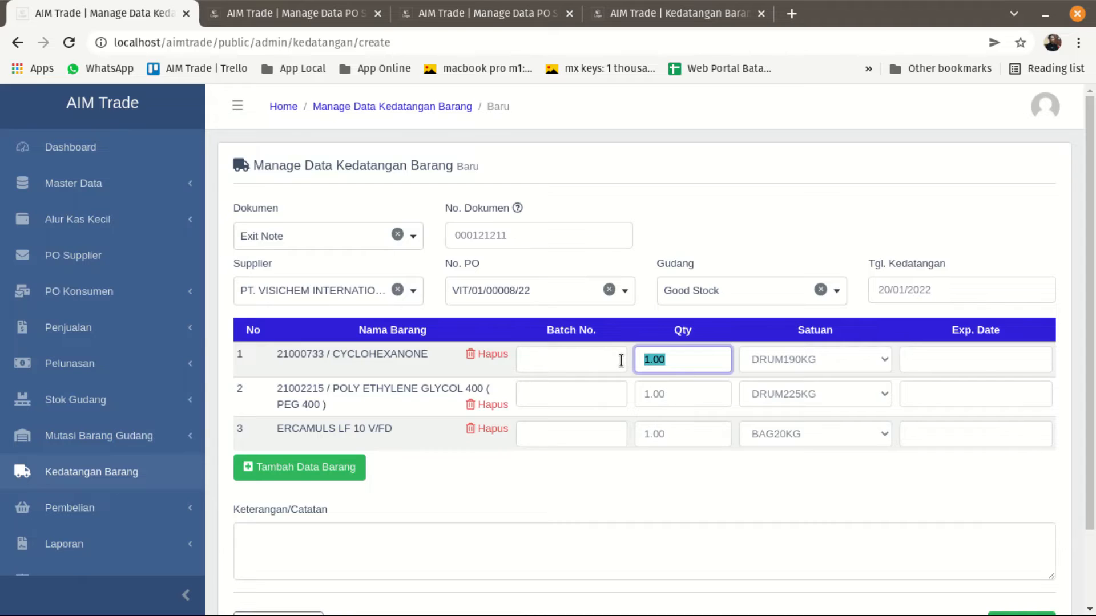
left_click(423, 17)
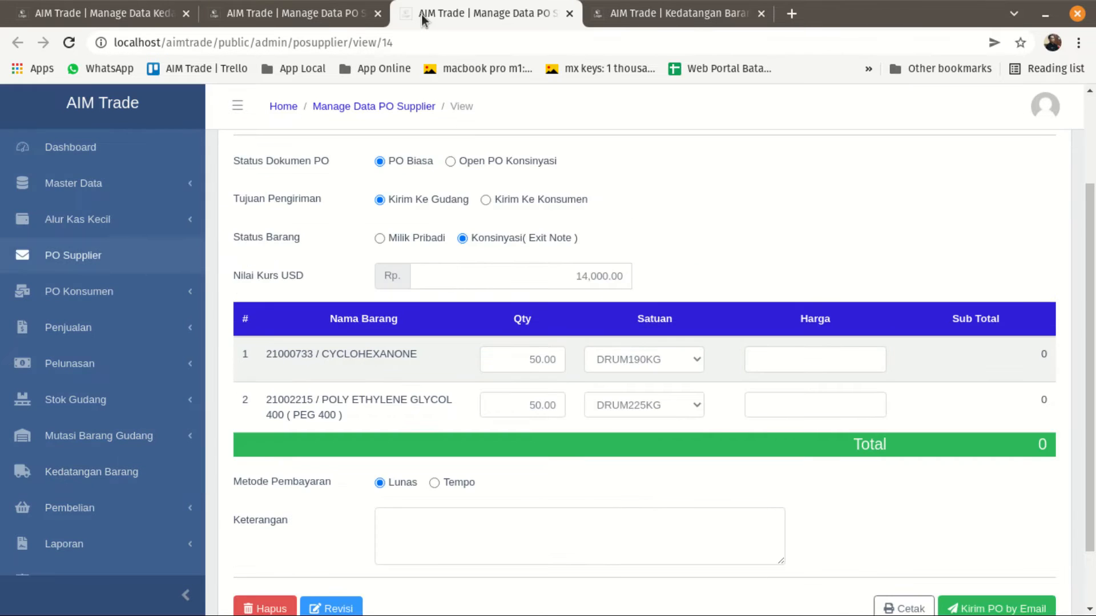
left_click(144, 15)
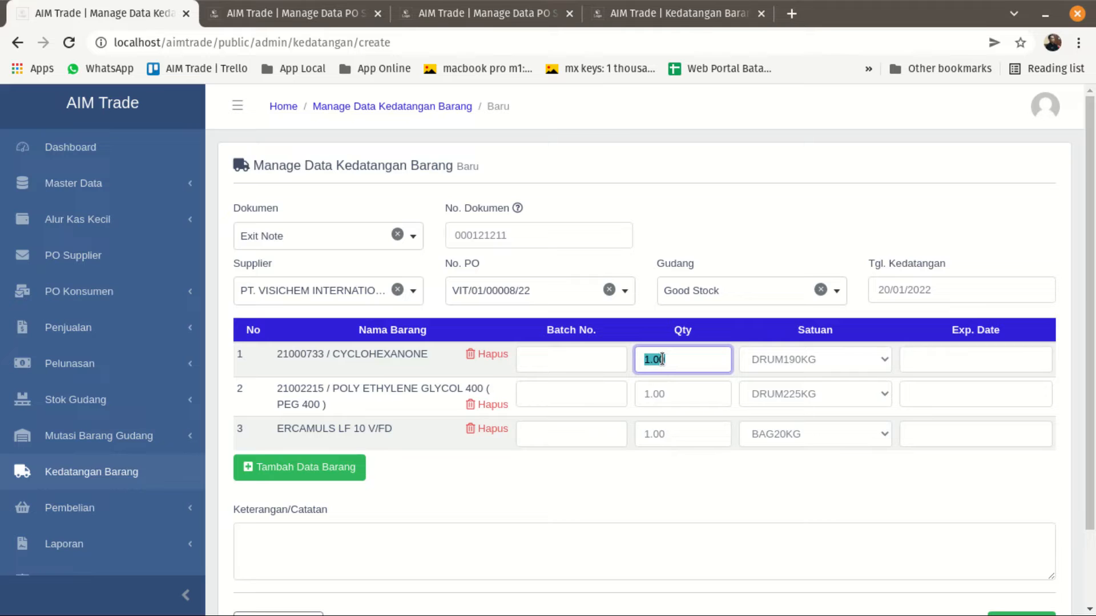
type("10.00")
left_click_drag(678, 394, 634, 398)
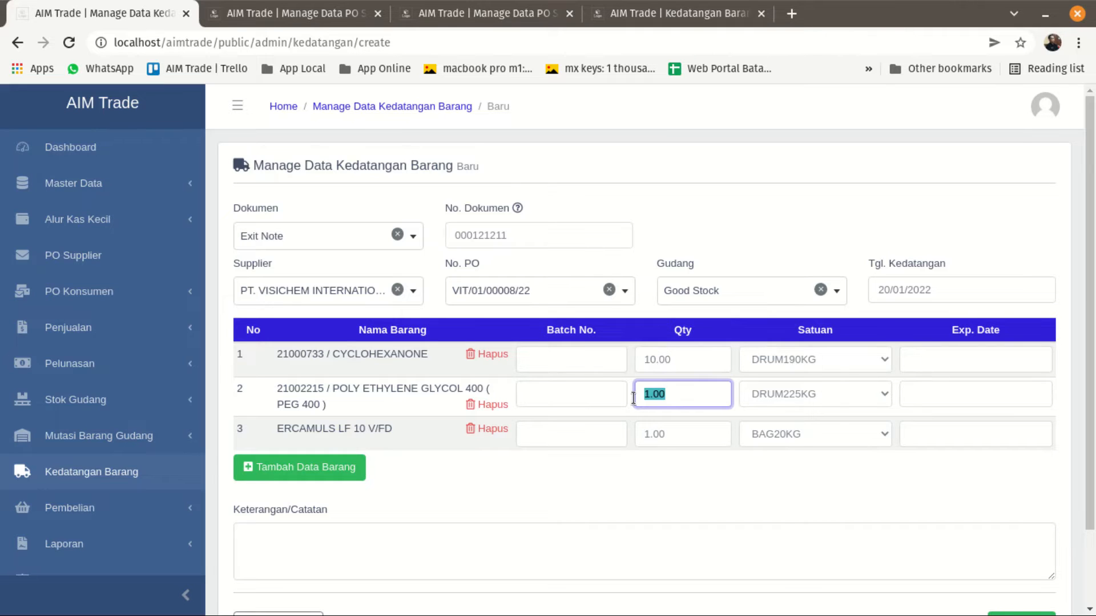
type("10")
left_click_drag(673, 434, 628, 437)
type("20")
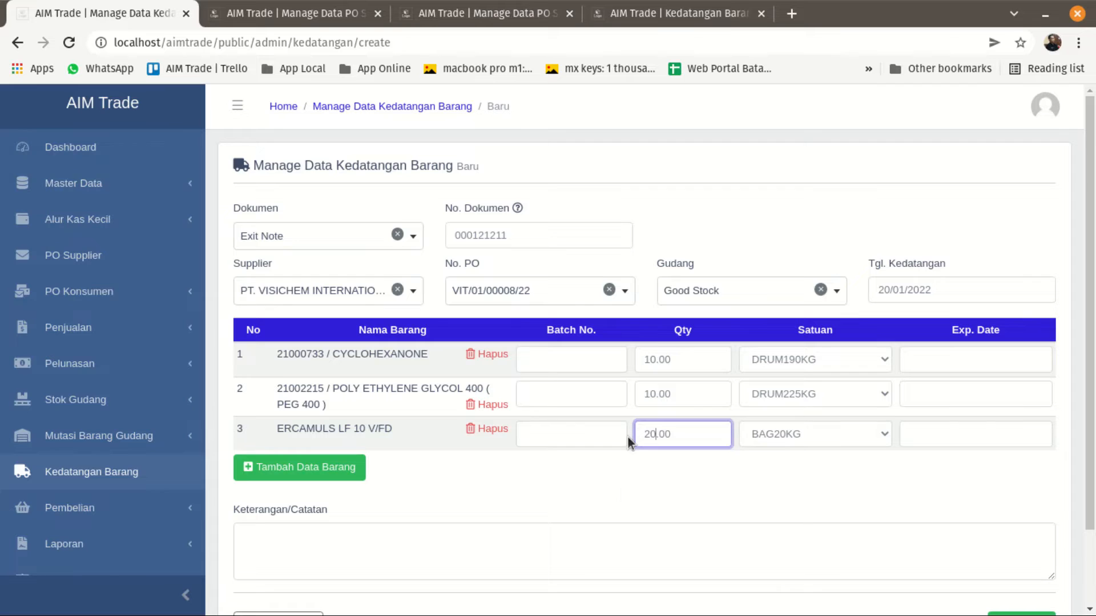
left_click(624, 475)
Enter bebas as Keterangan/Catatan and save the Exit Note arrival, confirming the save.
scroll(622, 473, "down", 1)
left_click(492, 494)
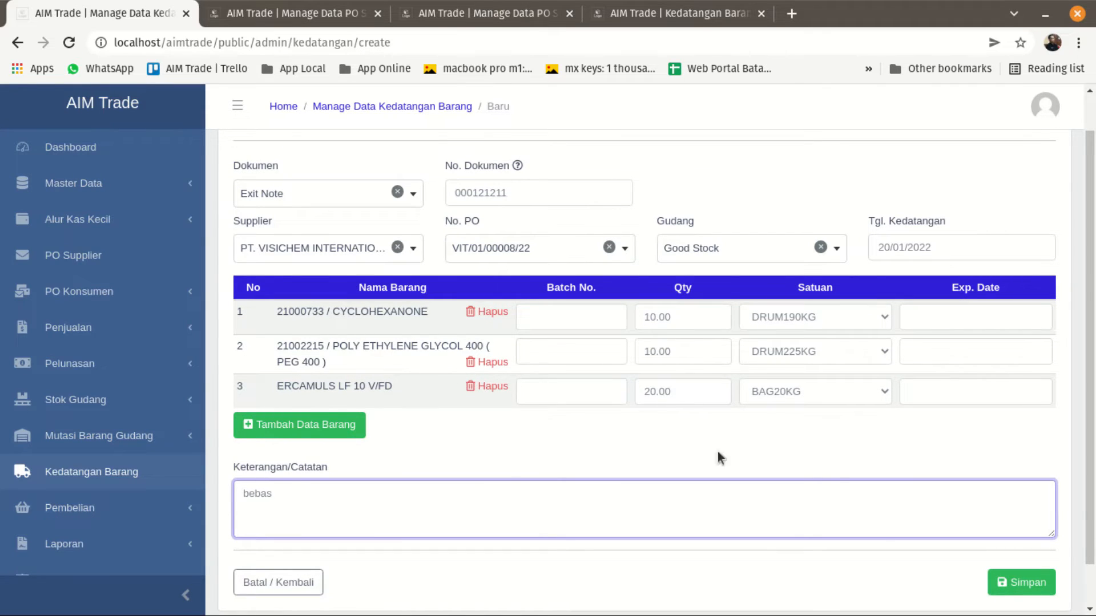
left_click(1004, 583)
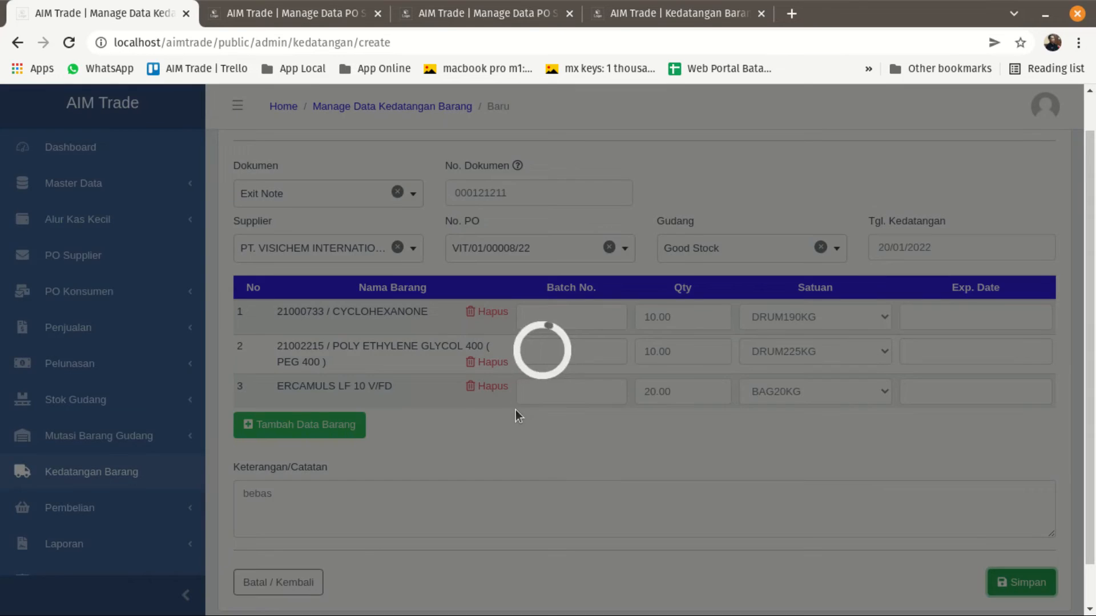
left_click(504, 453)
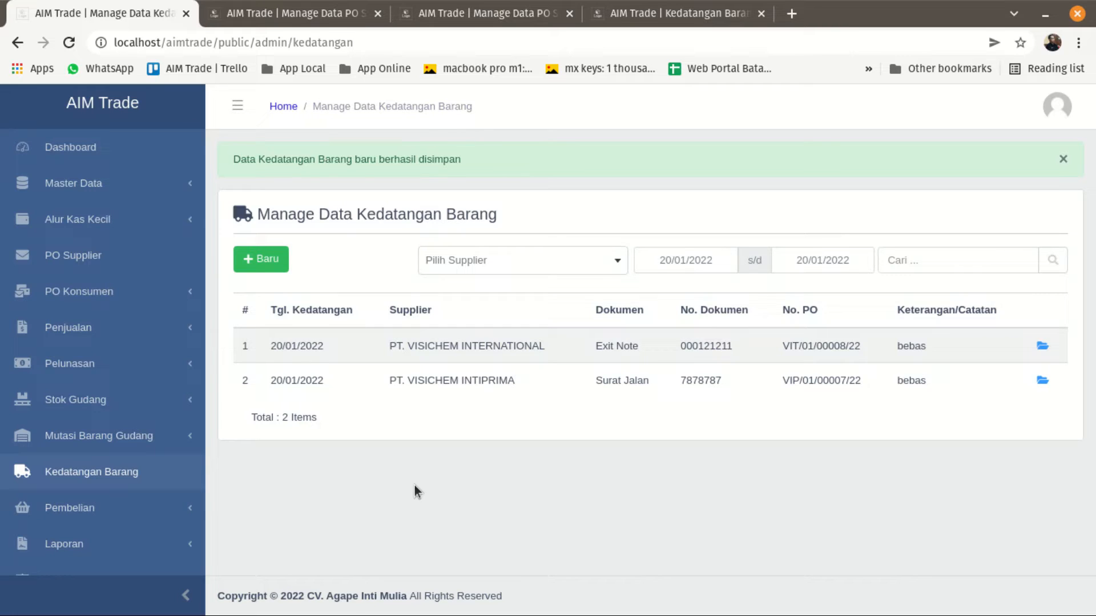
Open the goods arrival history of the PT. VISICHEM INTERNATIONAL purchase order and compare ordered with fulfilled quantities.
left_click(475, 22)
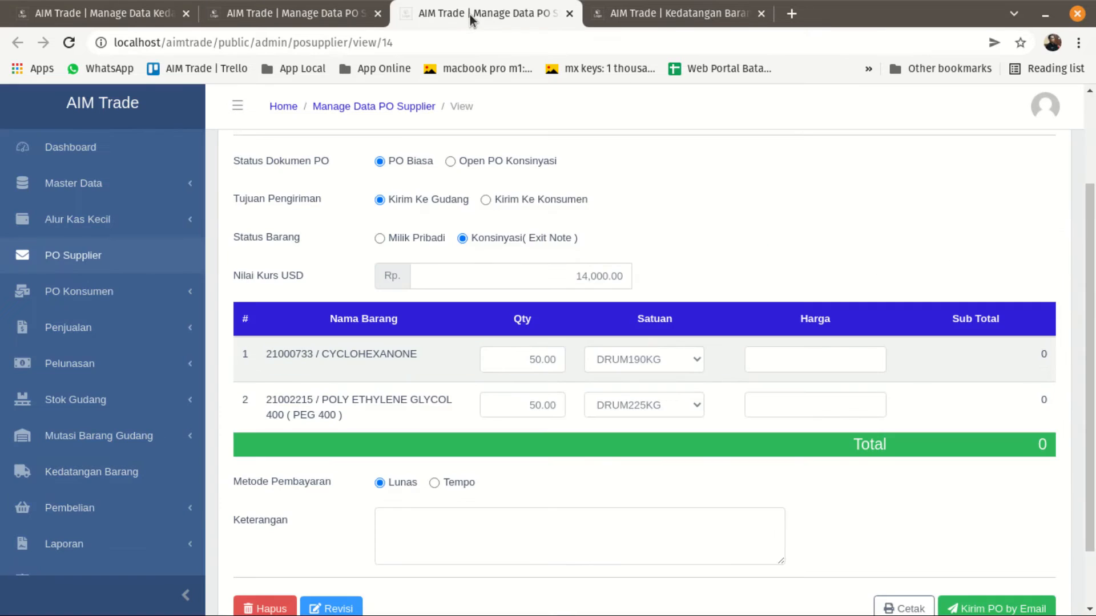
scroll(399, 189, "up", 3)
left_click(378, 106)
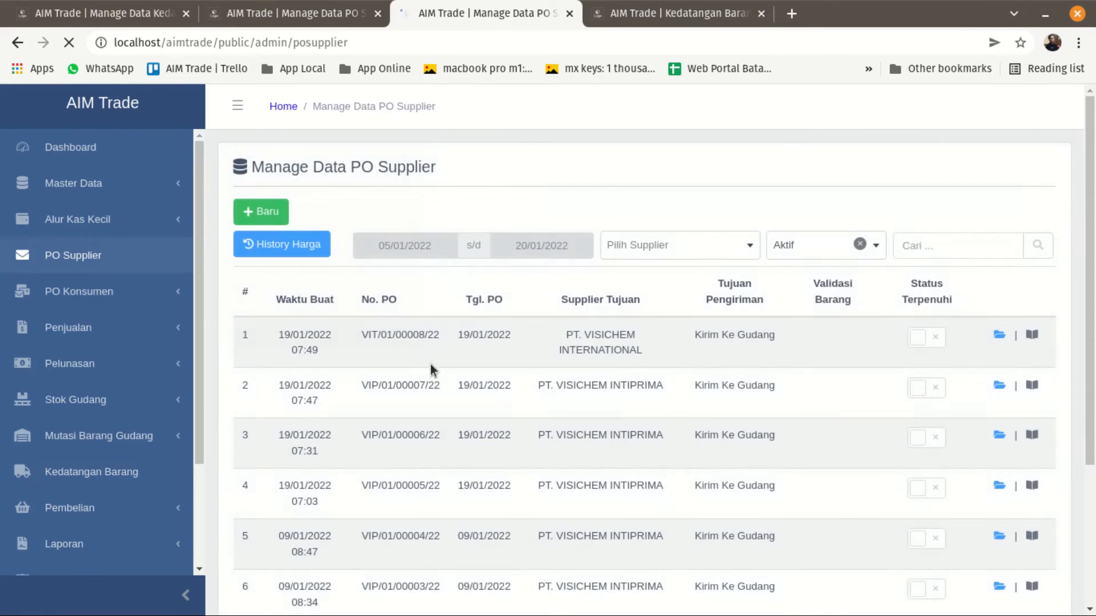
left_click(1032, 334)
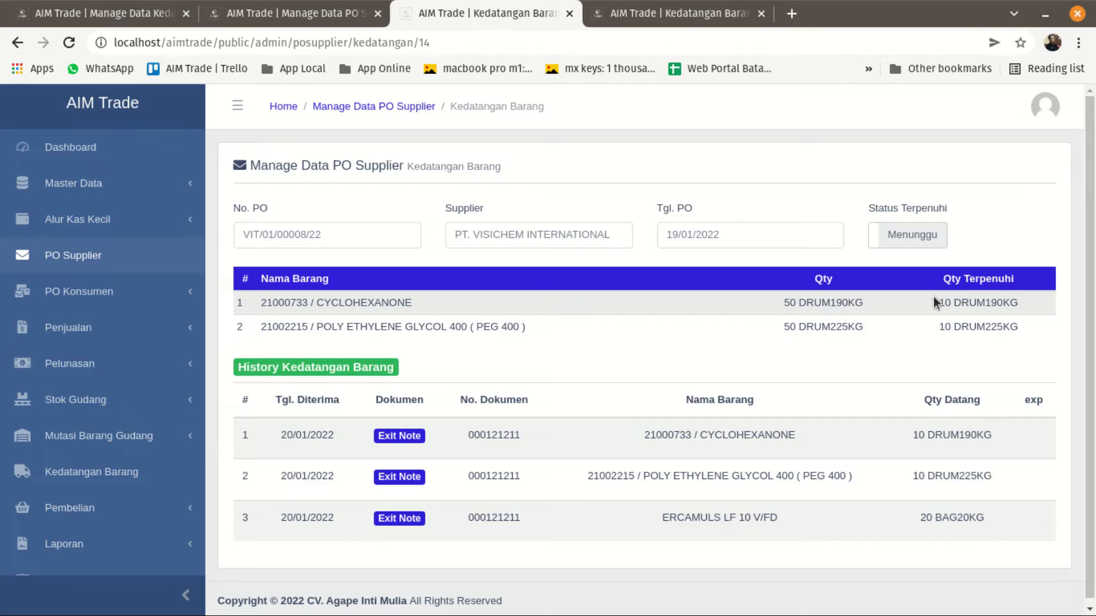
left_click_drag(934, 309, 1017, 333)
left_click(936, 354)
scroll(486, 502, "down", 1)
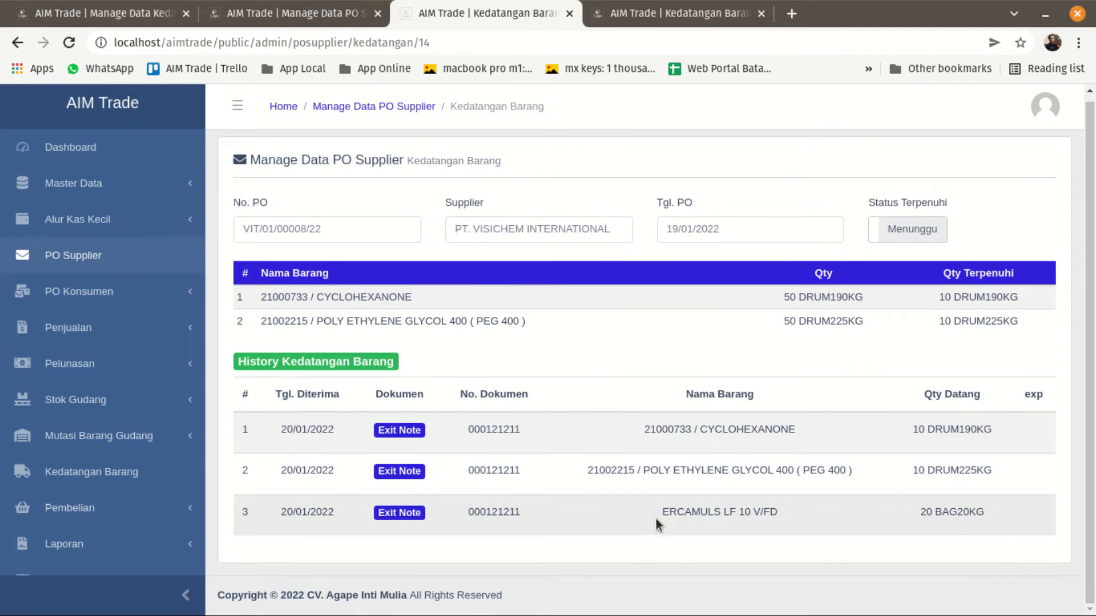
Examine the ERCAMULS LF 10 V/FD line and its arrived quantity in the history against the items ordered.
left_click_drag(658, 513, 792, 511)
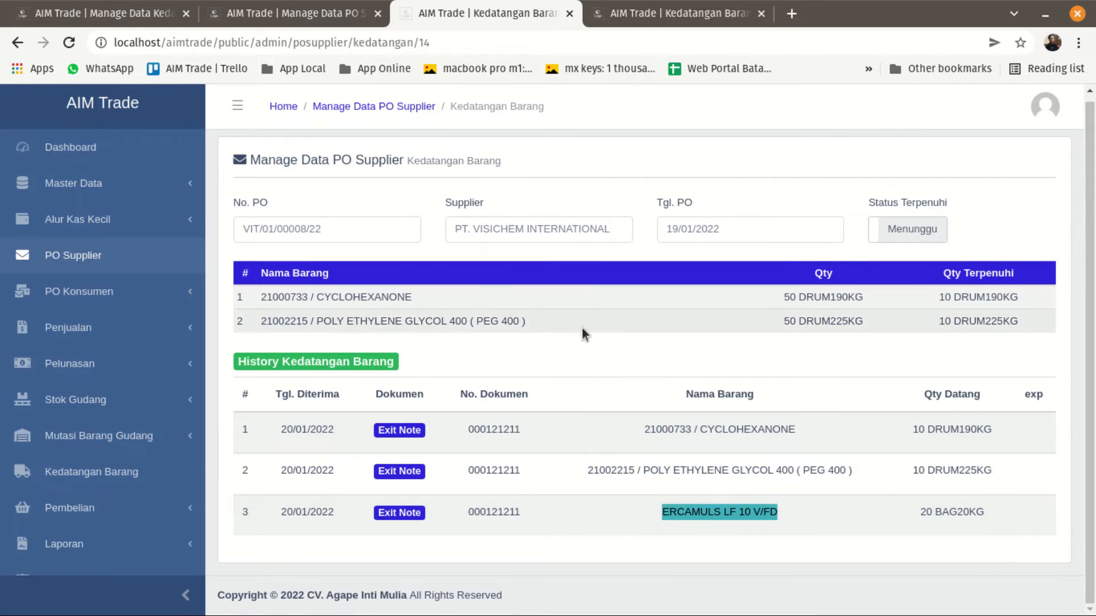
left_click(580, 356)
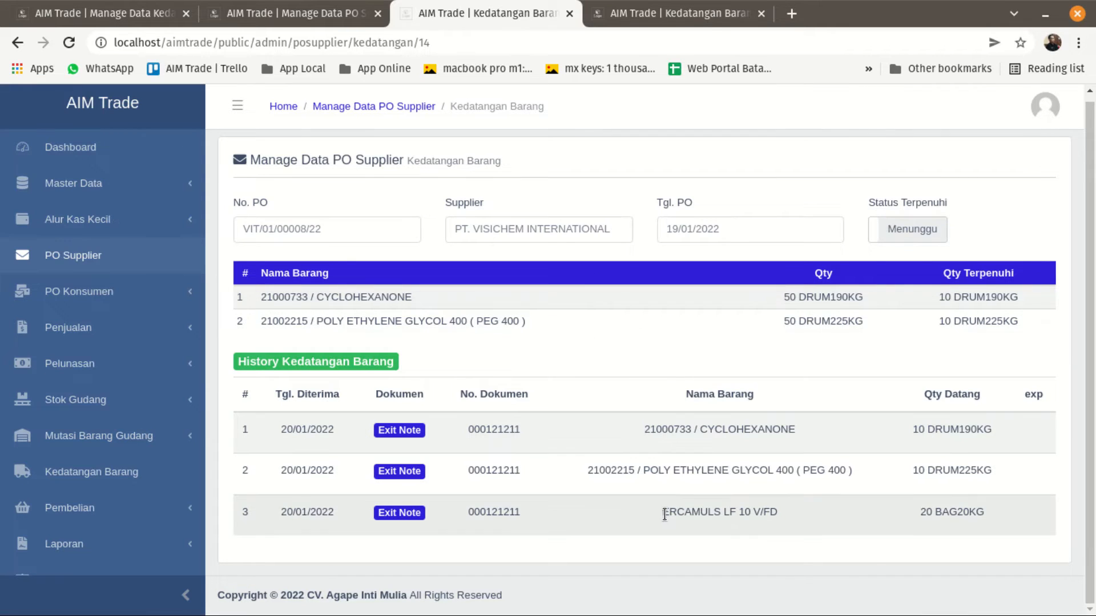
left_click_drag(662, 514, 780, 516)
left_click_drag(915, 517, 997, 517)
left_click(834, 552)
left_click(90, 17)
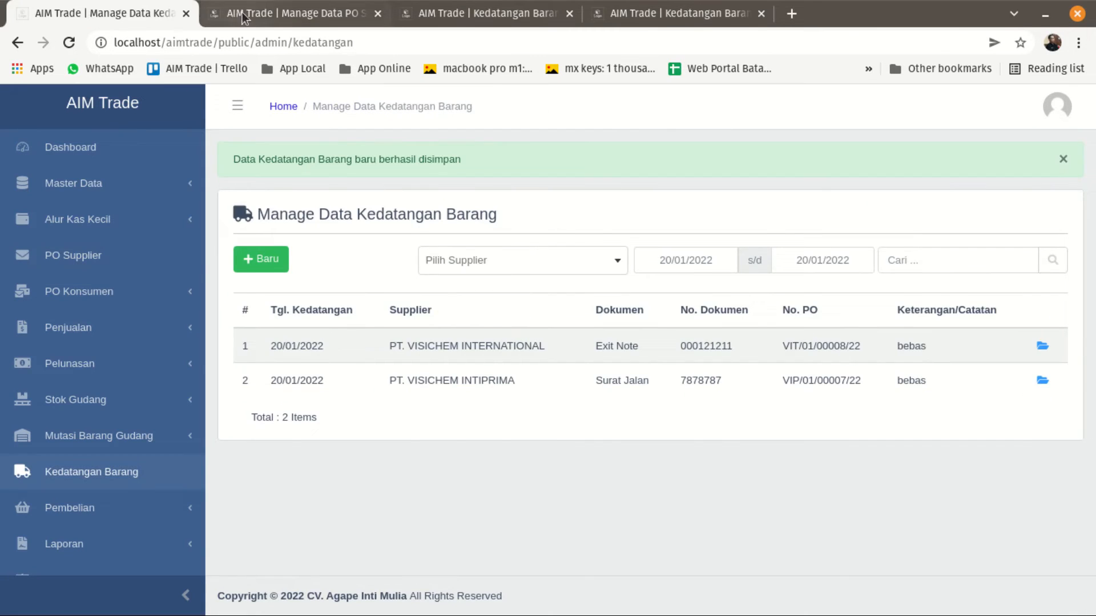
left_click(220, 21)
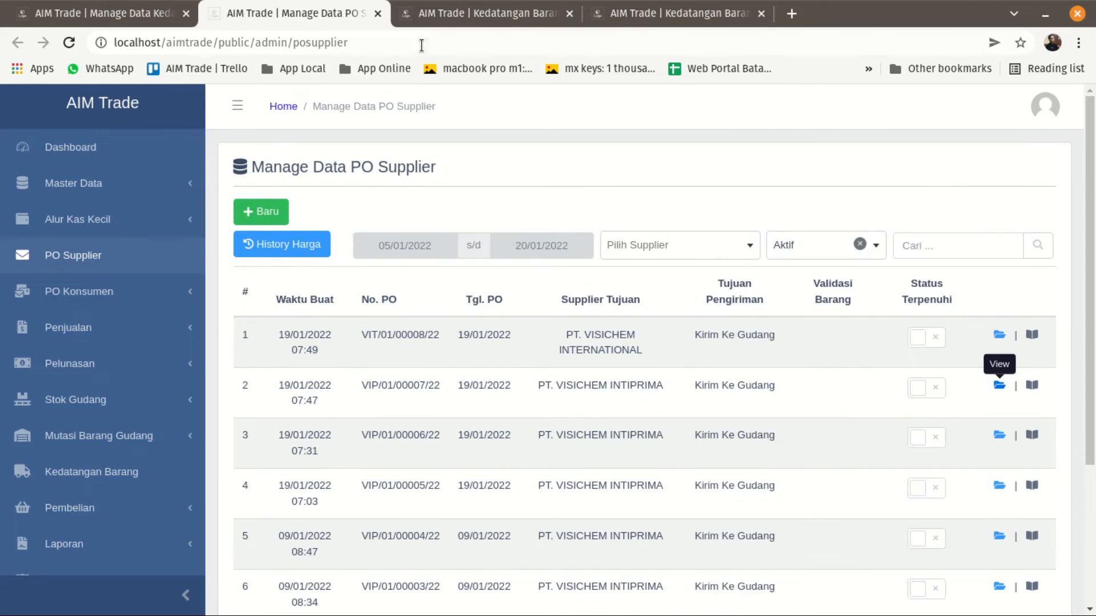
left_click(438, 24)
left_click(625, 27)
left_click(485, 24)
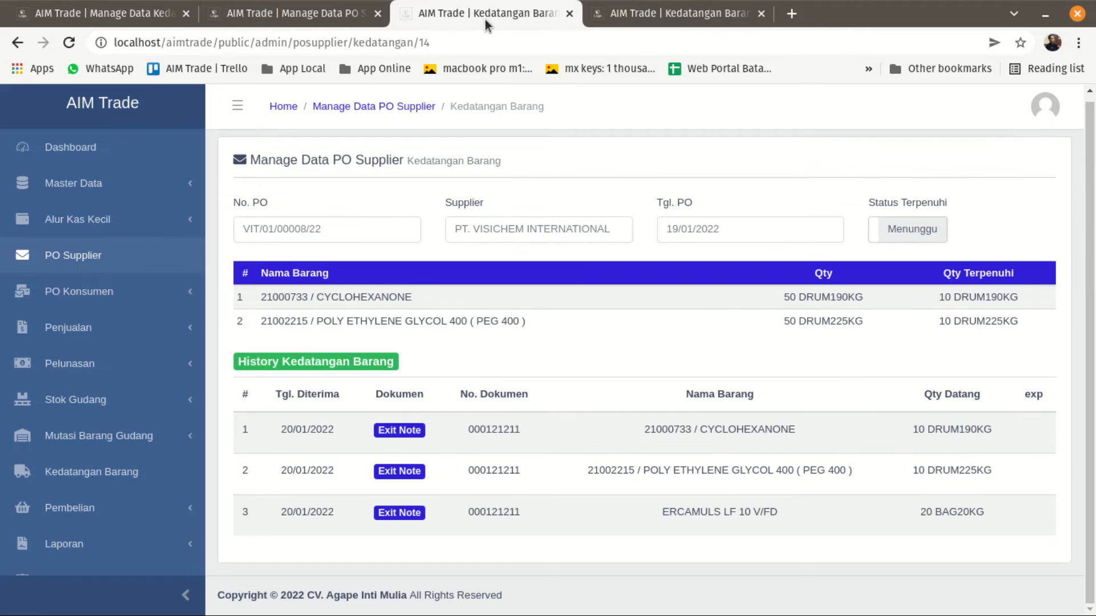
left_click(288, 19)
scroll(103, 343, "down", 3)
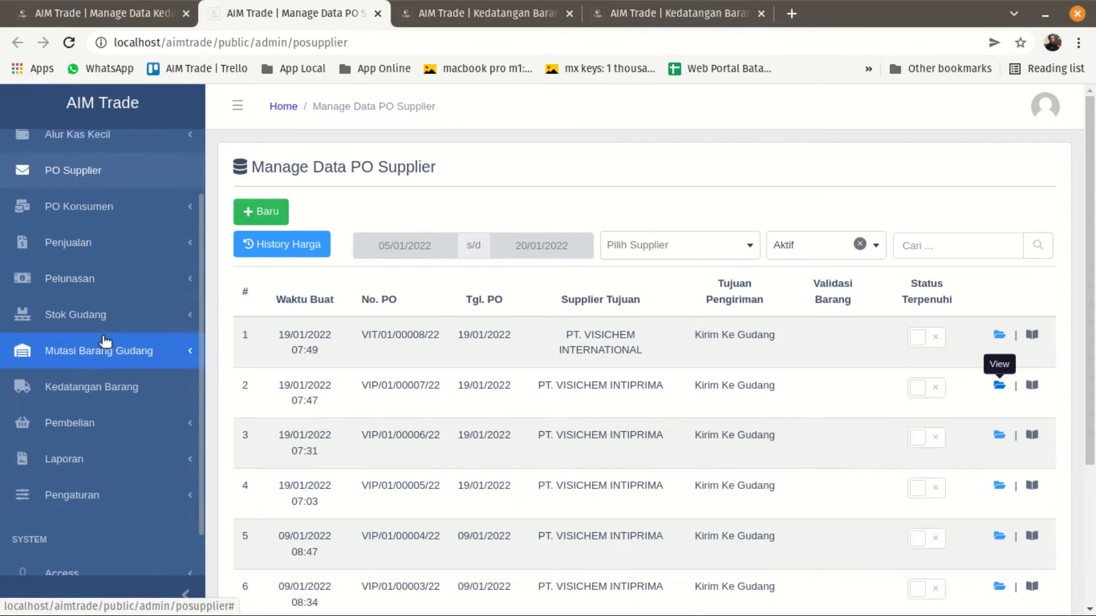
scroll(88, 408, "up", 3)
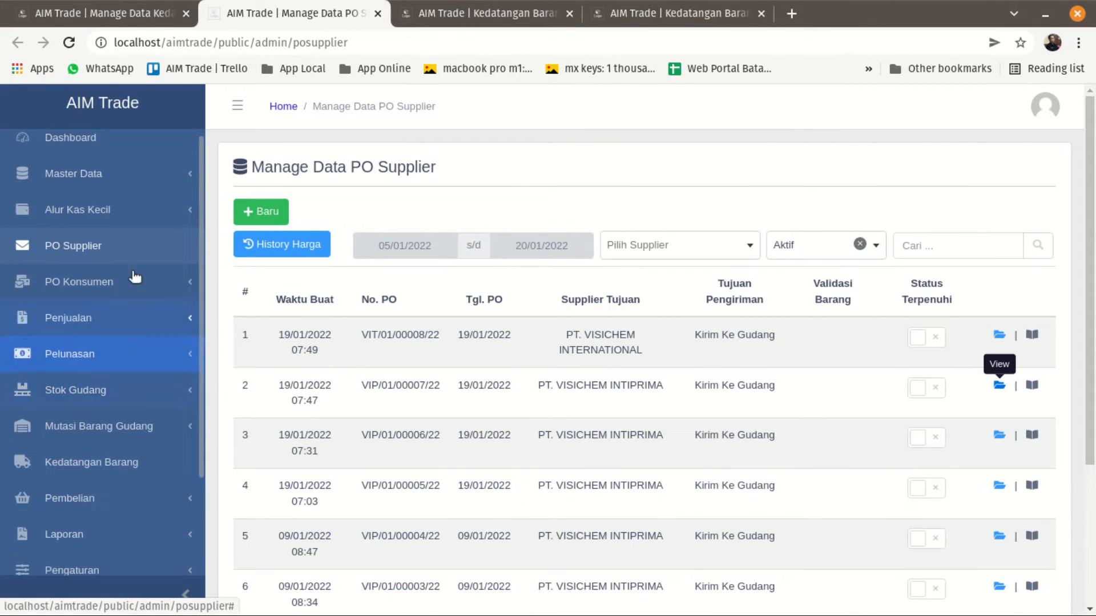
Open the warehouse's Data Stok page and set its warehouse filter to Good Stock.
left_click(95, 404)
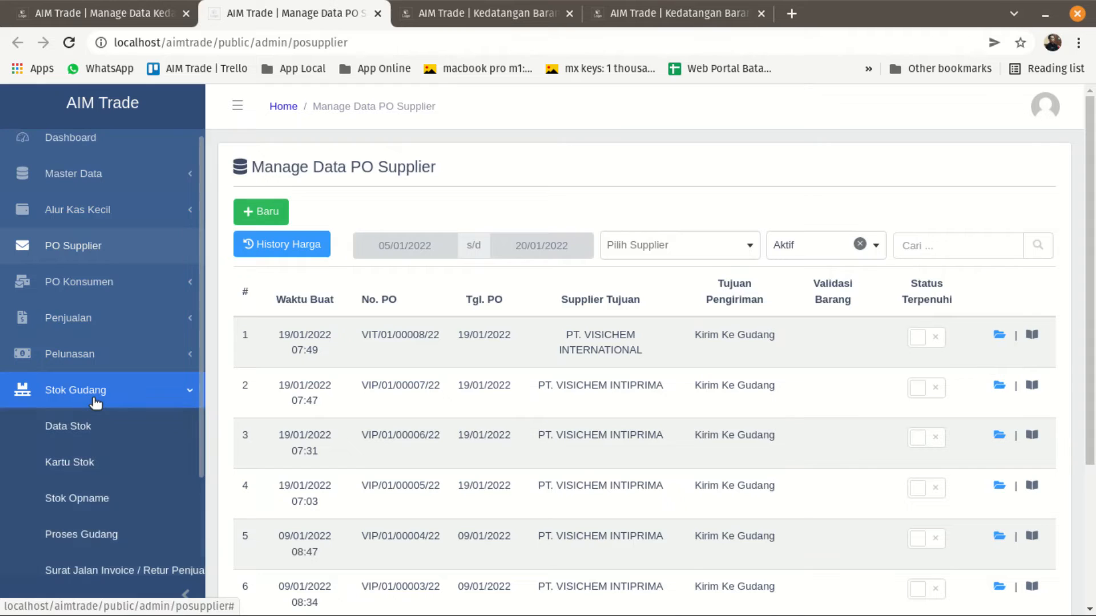
left_click(86, 427)
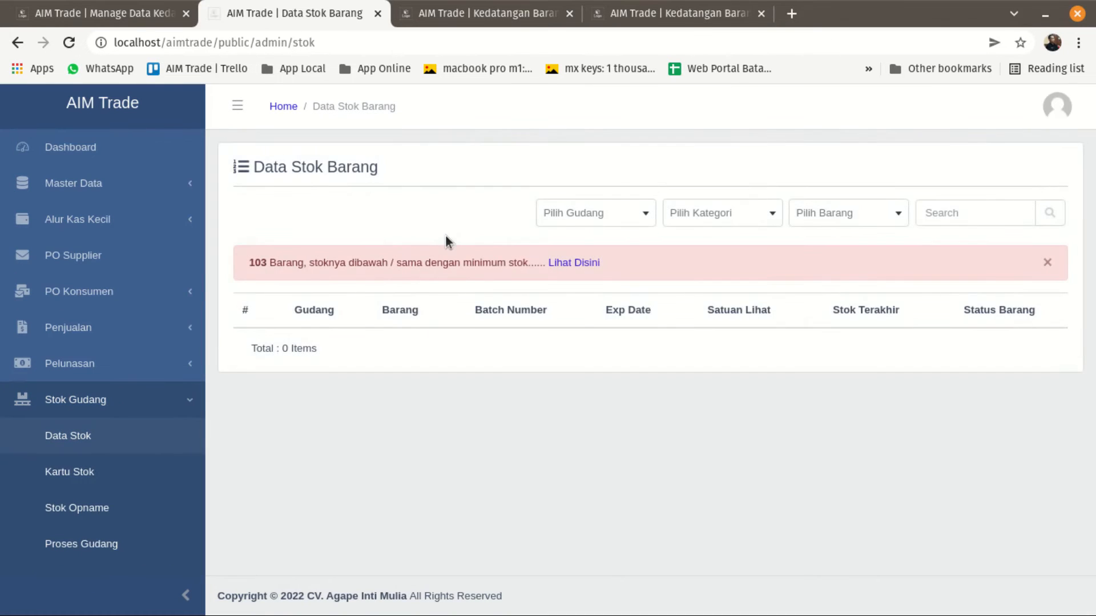
left_click(623, 209)
left_click(577, 275)
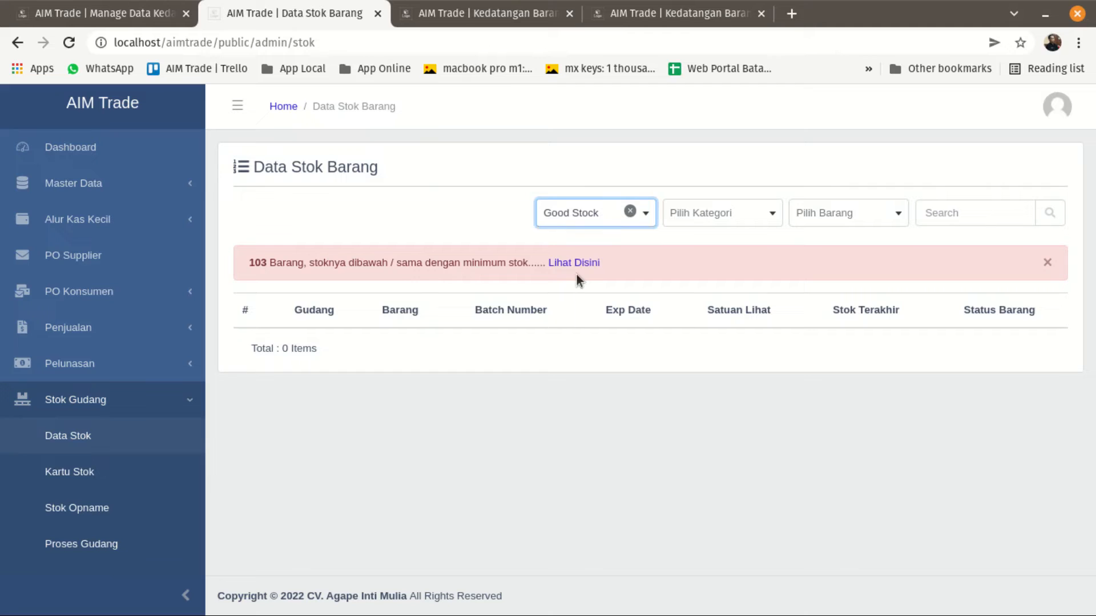
Read the minimum-stock notice, examine its list of understocked items, and hide the list again.
left_click_drag(248, 266, 340, 269)
left_click_drag(416, 269, 534, 269)
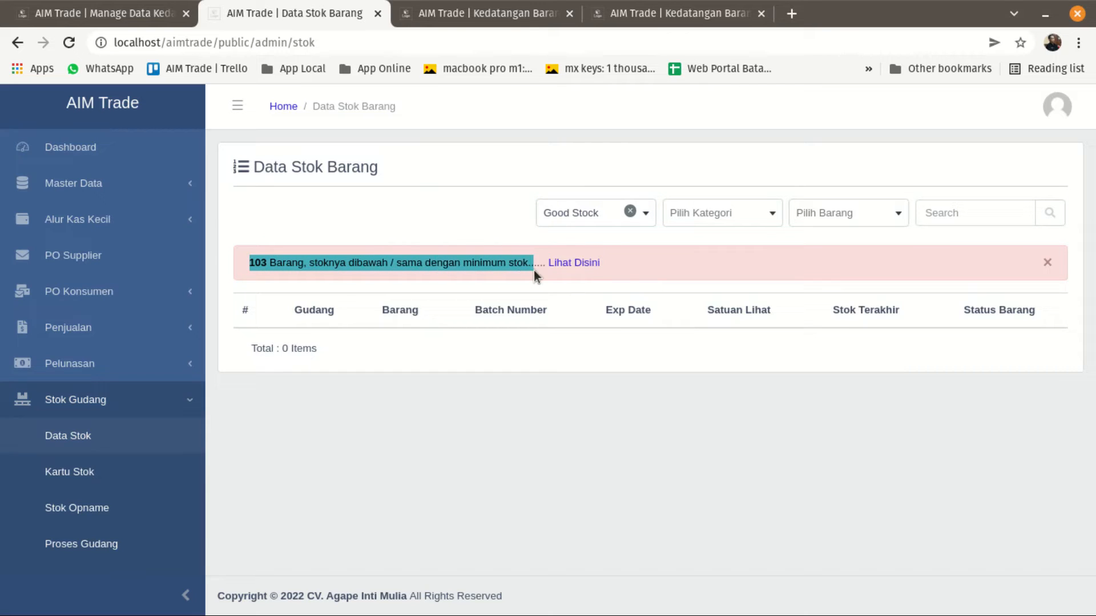
left_click(615, 264)
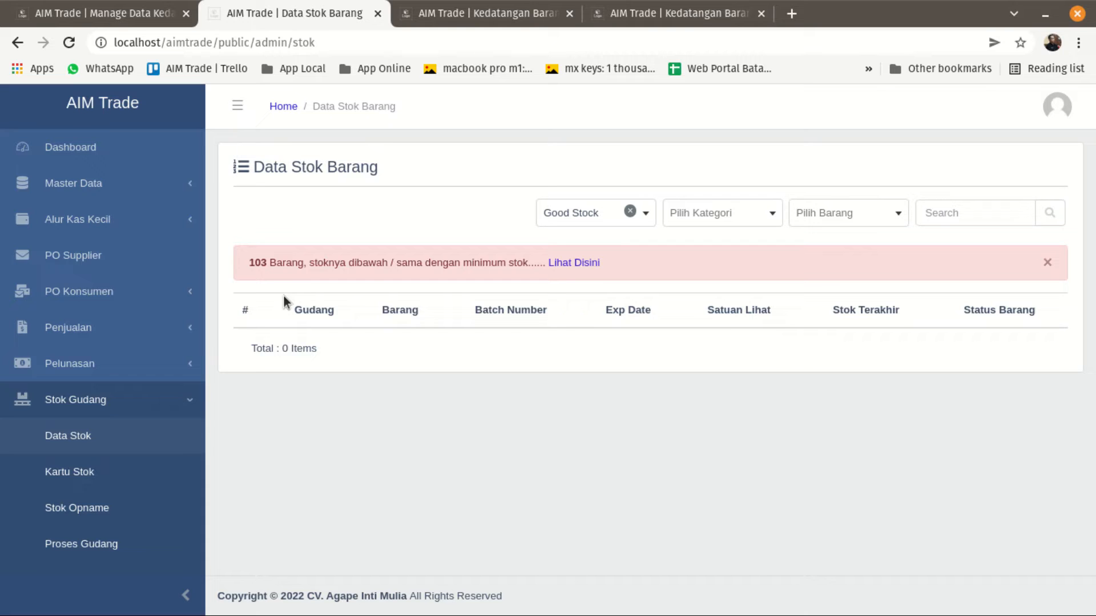
left_click(597, 264)
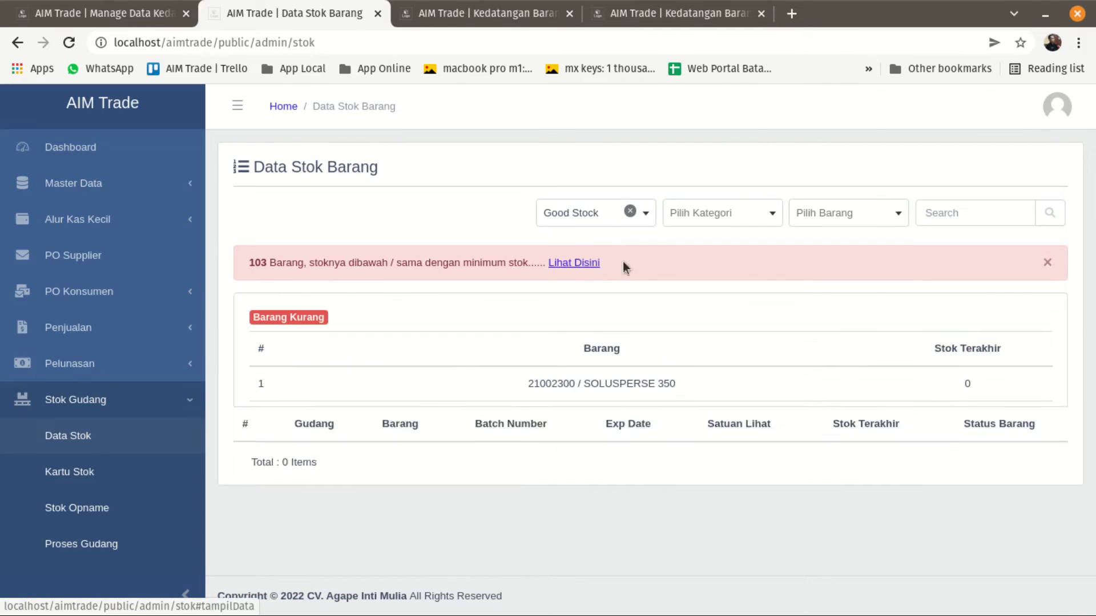
scroll(696, 385, "down", 15)
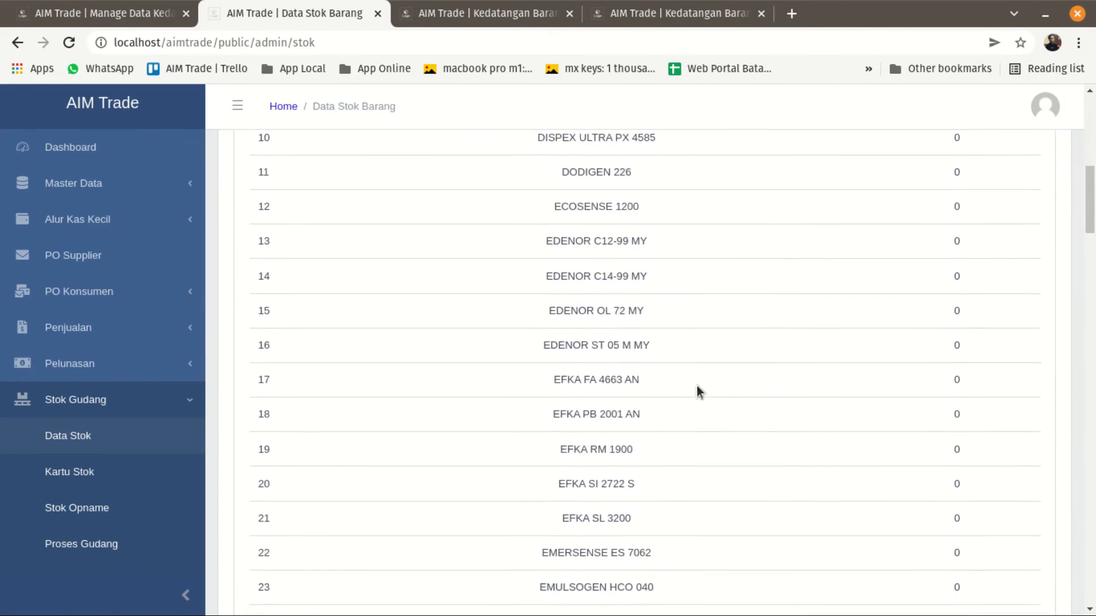
scroll(695, 386, "up", 5)
scroll(693, 386, "up", 12)
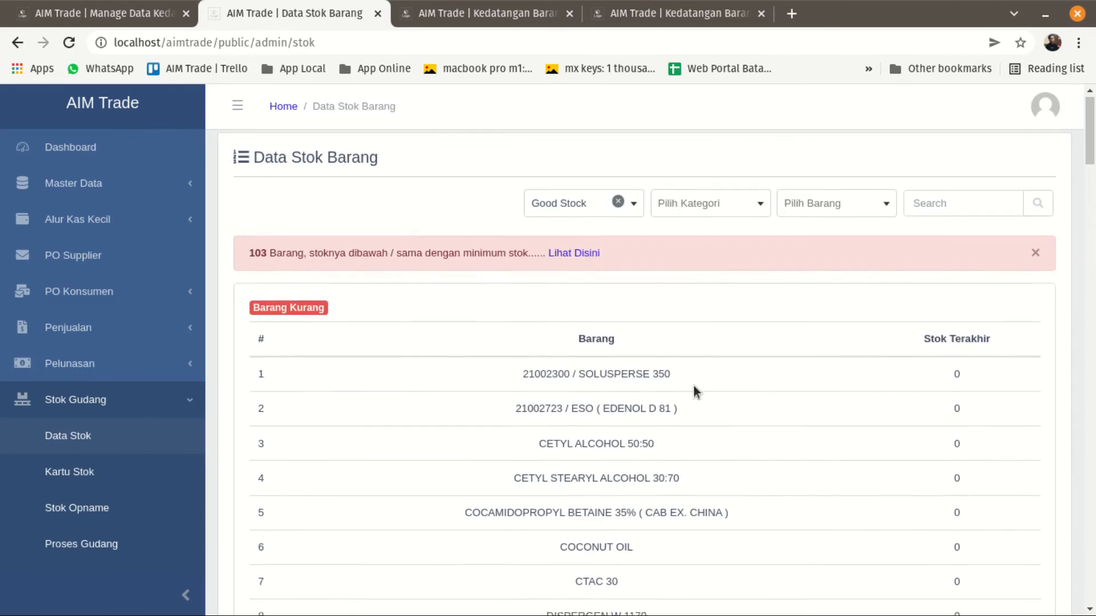
left_click(581, 262)
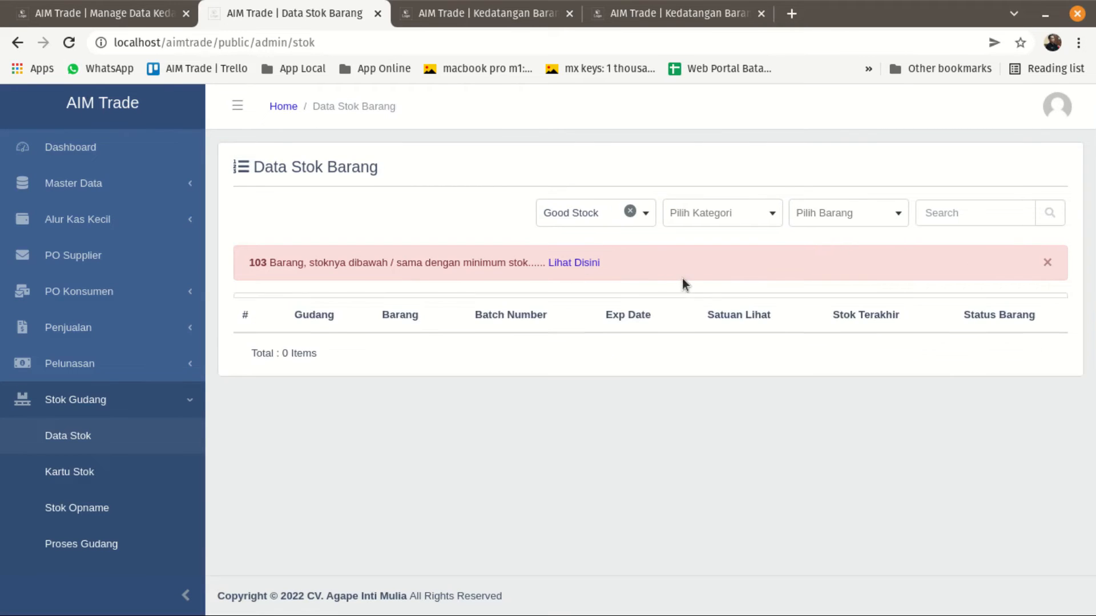
List the stock of the Good Stock warehouse for all categories and examine each item's latest stock and ownership status.
left_click(727, 217)
left_click(726, 217)
left_click(1049, 213)
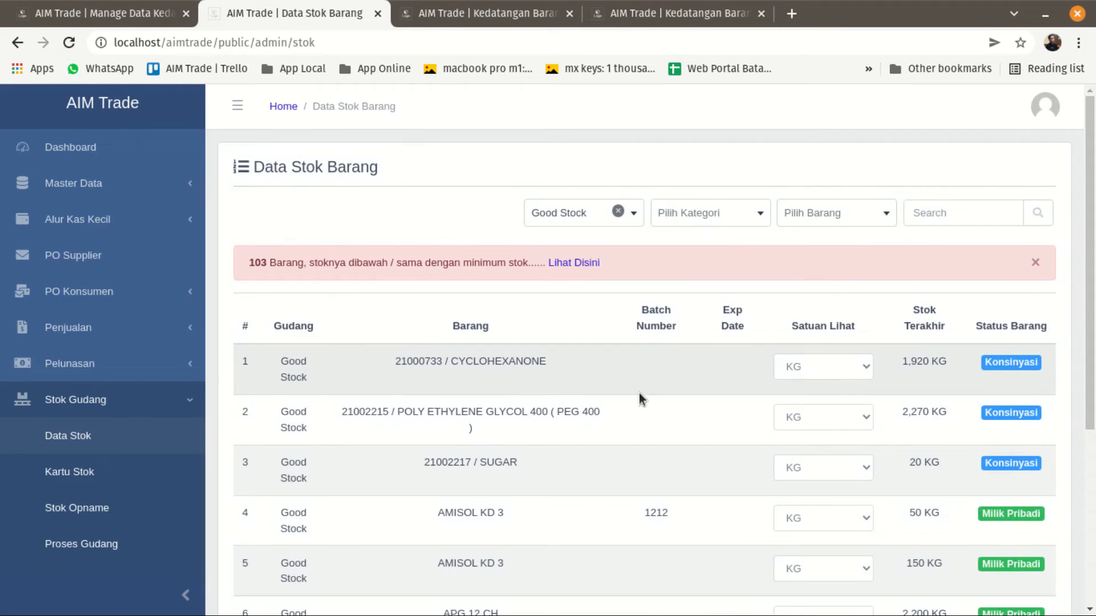
scroll(664, 385, "down", 4)
scroll(663, 386, "down", 1)
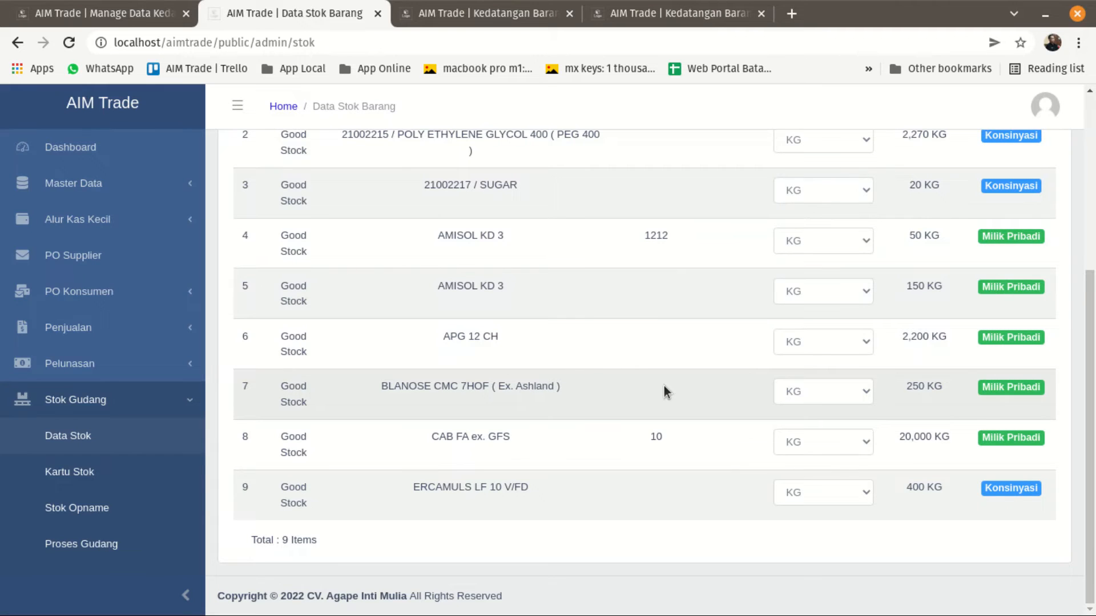
scroll(663, 390, "up", 2)
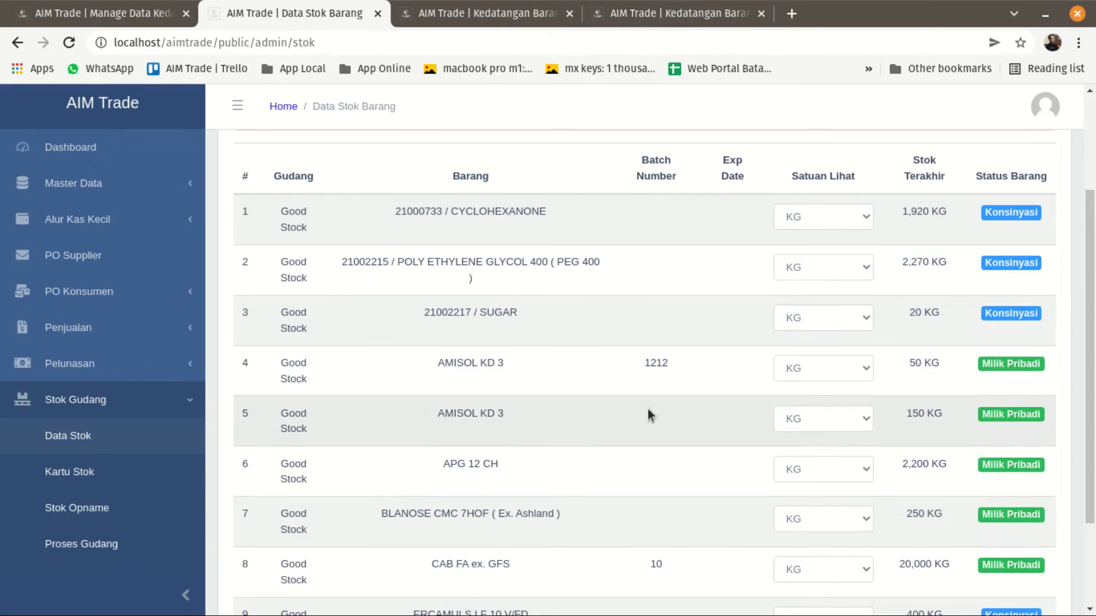
Show the POLY ETHYLENE GLYCOL 400 stock in PAIL50KG units.
left_click(811, 271)
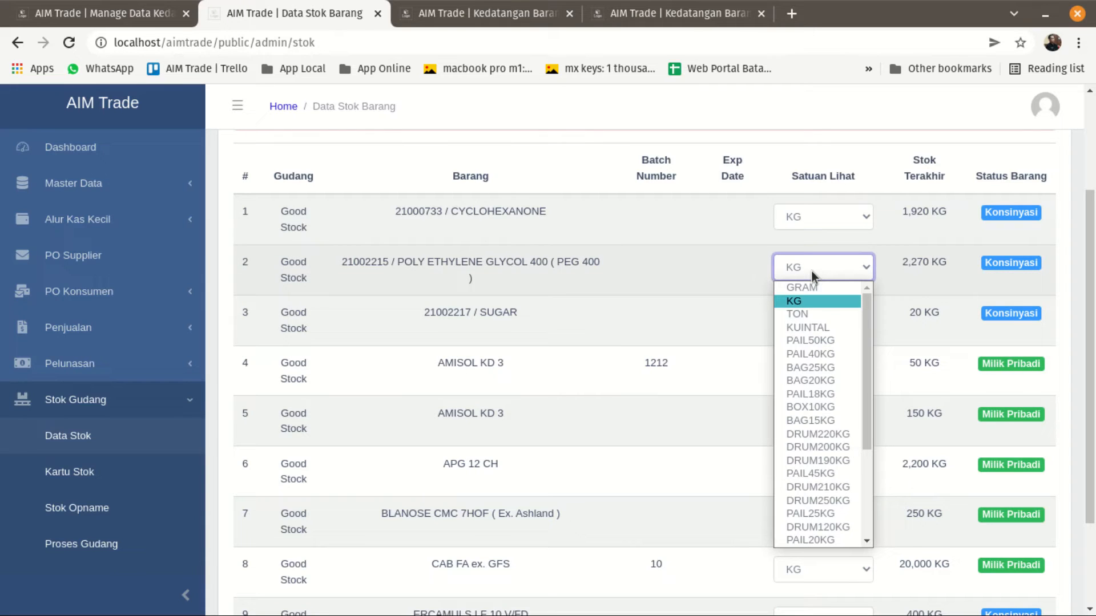
scroll(814, 324, "down", 3)
scroll(814, 324, "up", 3)
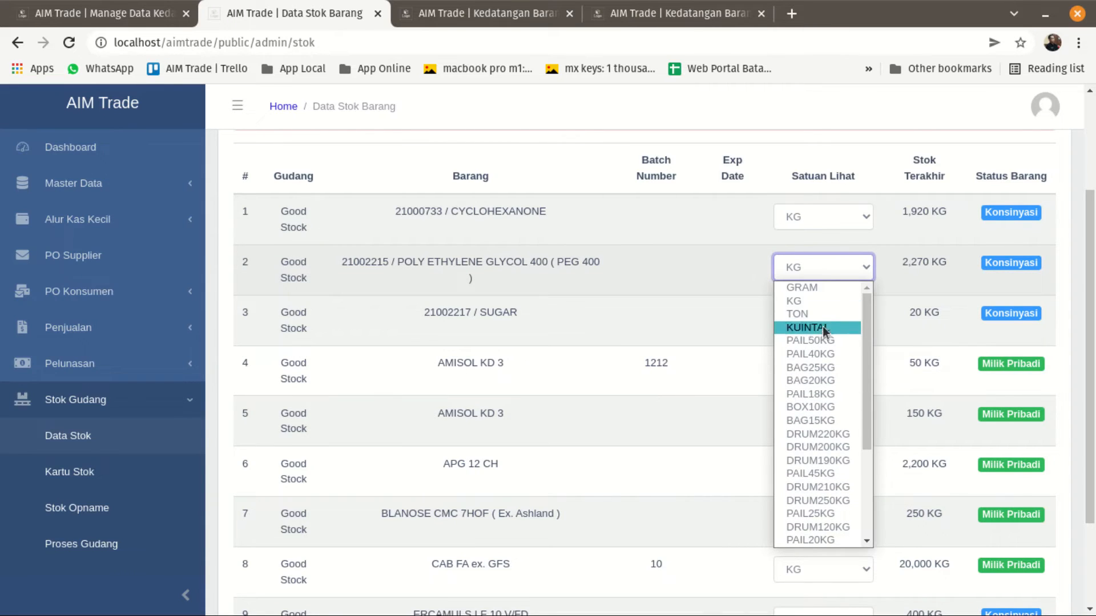
left_click(817, 340)
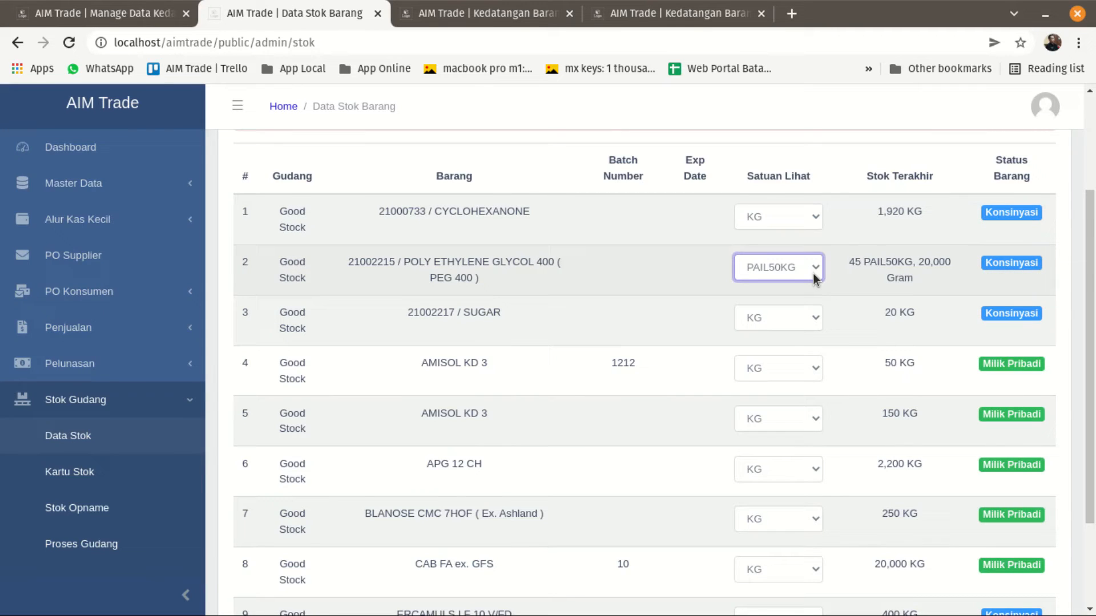
scroll(681, 383, "down", 4)
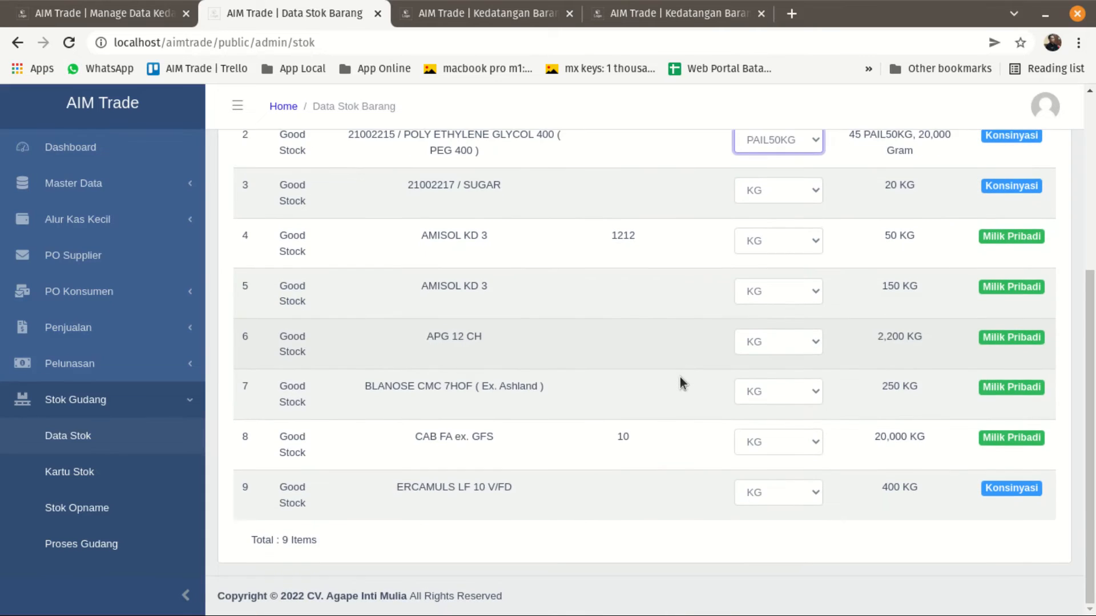
scroll(682, 384, "up", 3)
scroll(680, 371, "up", 1)
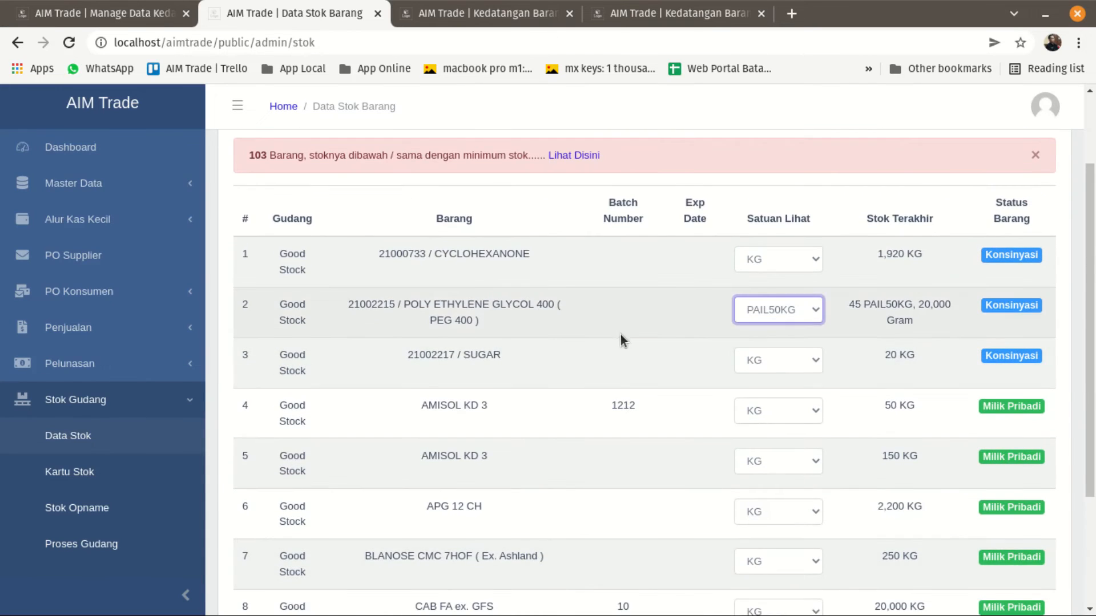
Show the ERCAMULS LF 10 V/FD stock in BAG15KG units.
scroll(628, 342, "down", 3)
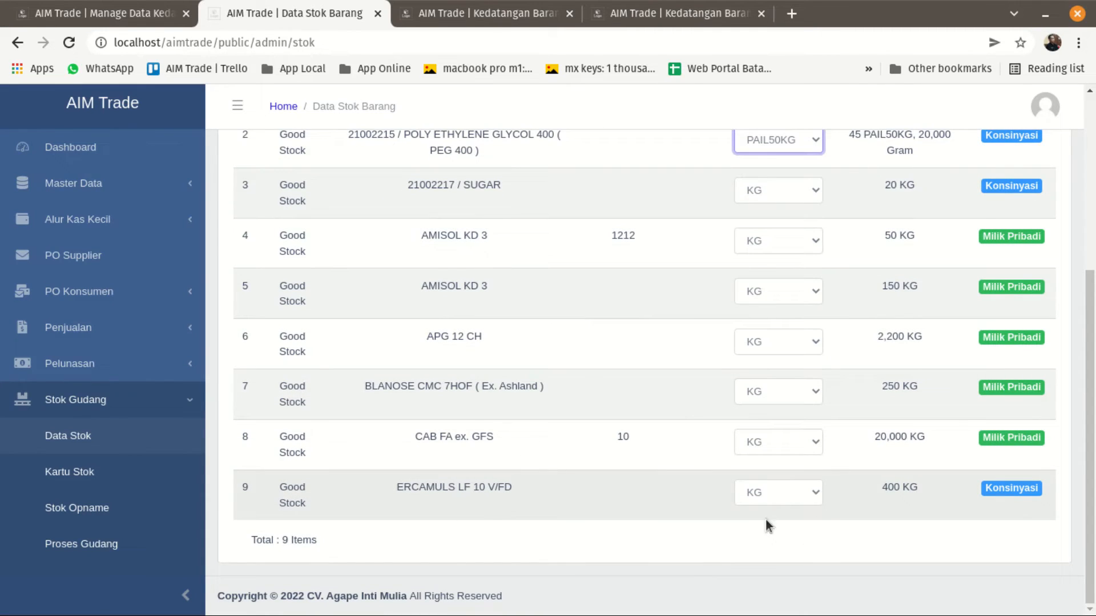
left_click(790, 502)
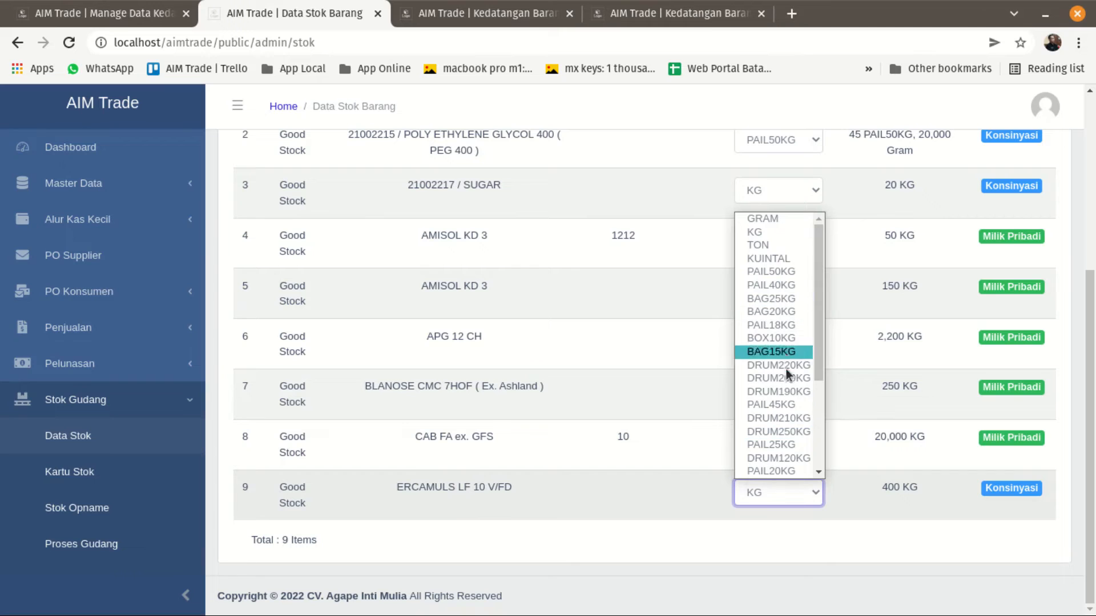
scroll(790, 407, "down", 3)
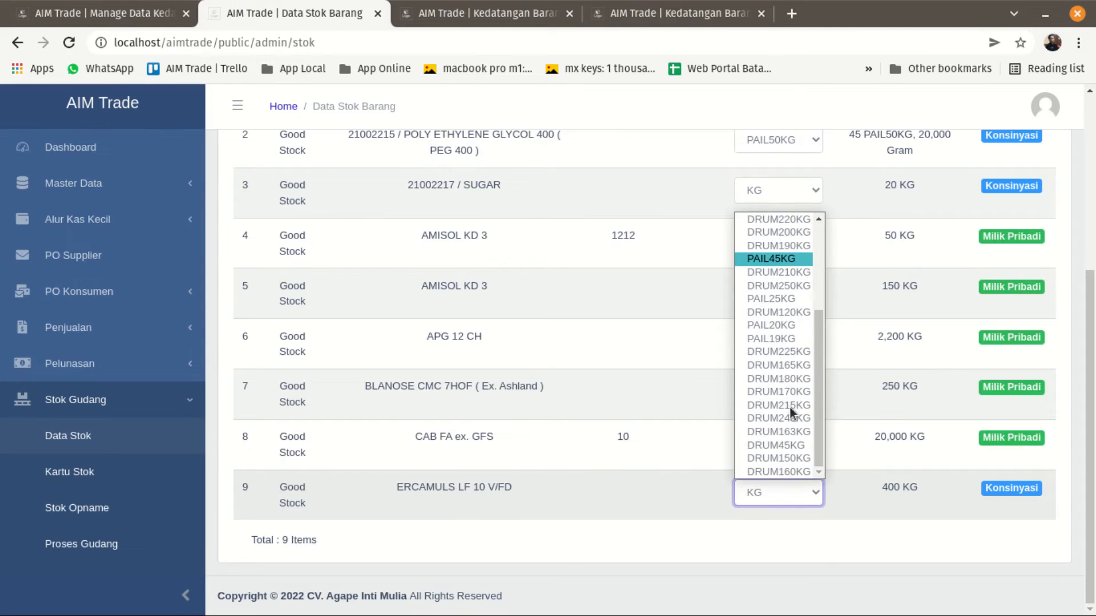
scroll(790, 408, "up", 3)
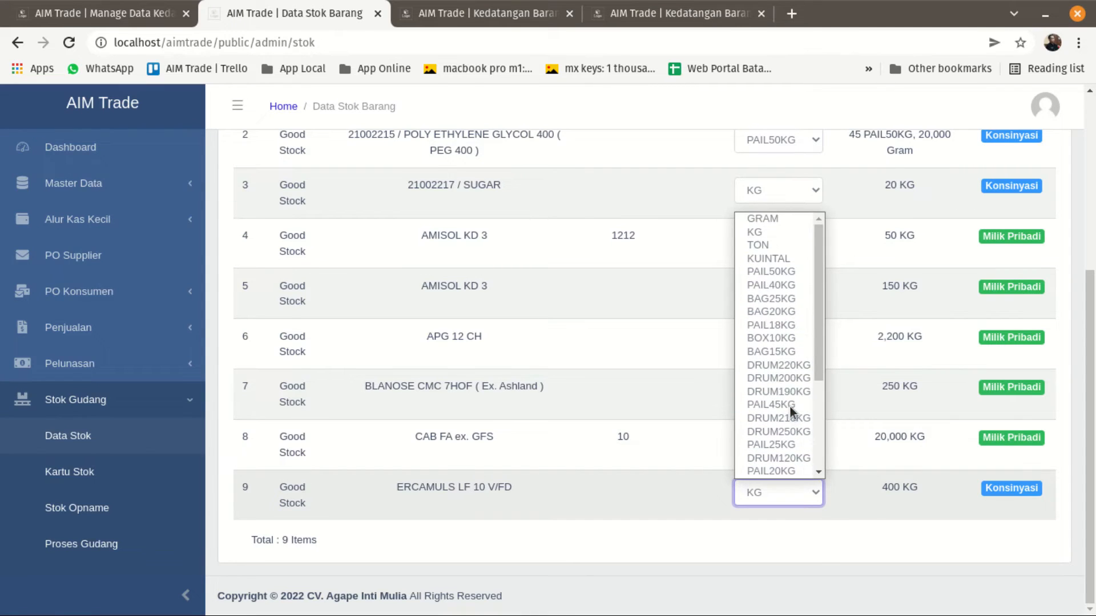
left_click(777, 352)
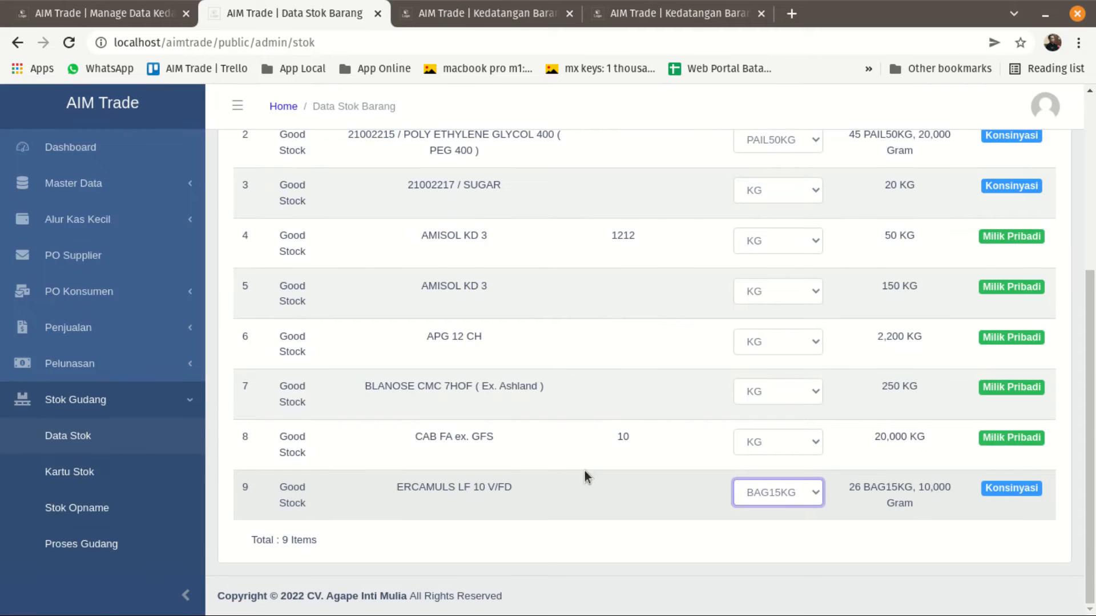
Set the ERCAMULS LF 10 V/FD viewing unit to BAG20KG and look over the stock list.
left_click(808, 502)
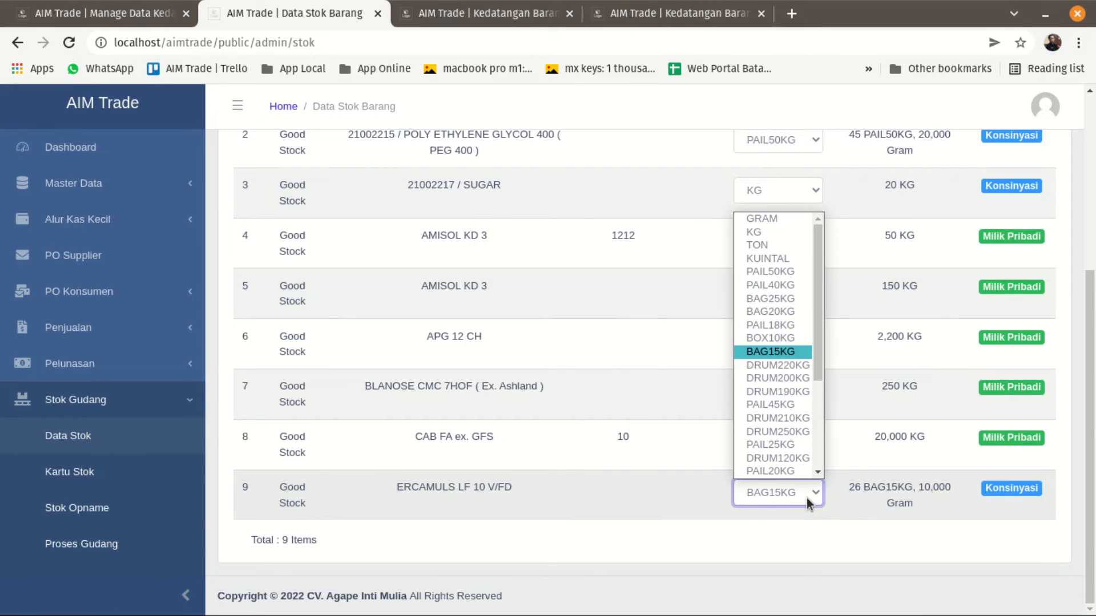
left_click(785, 300)
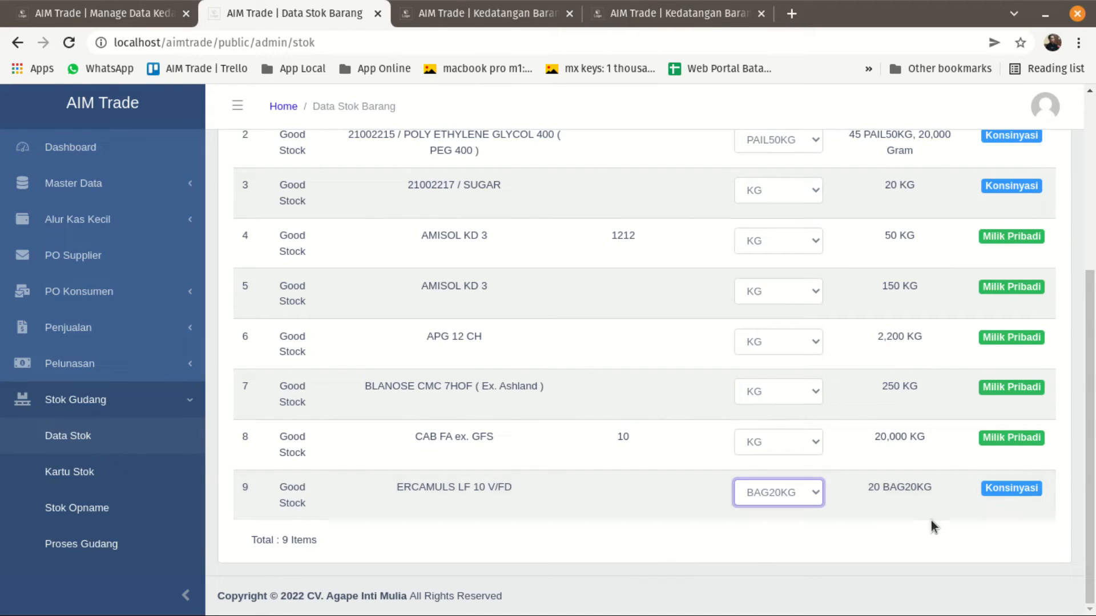
scroll(679, 460, "up", 5)
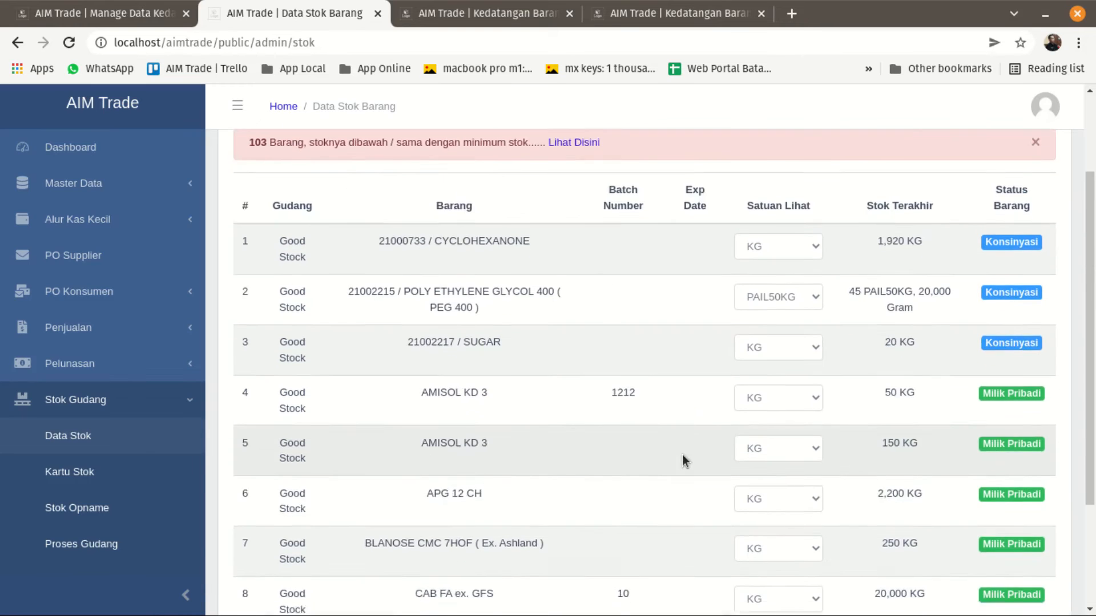
scroll(682, 456, "down", 4)
scroll(675, 465, "down", 1)
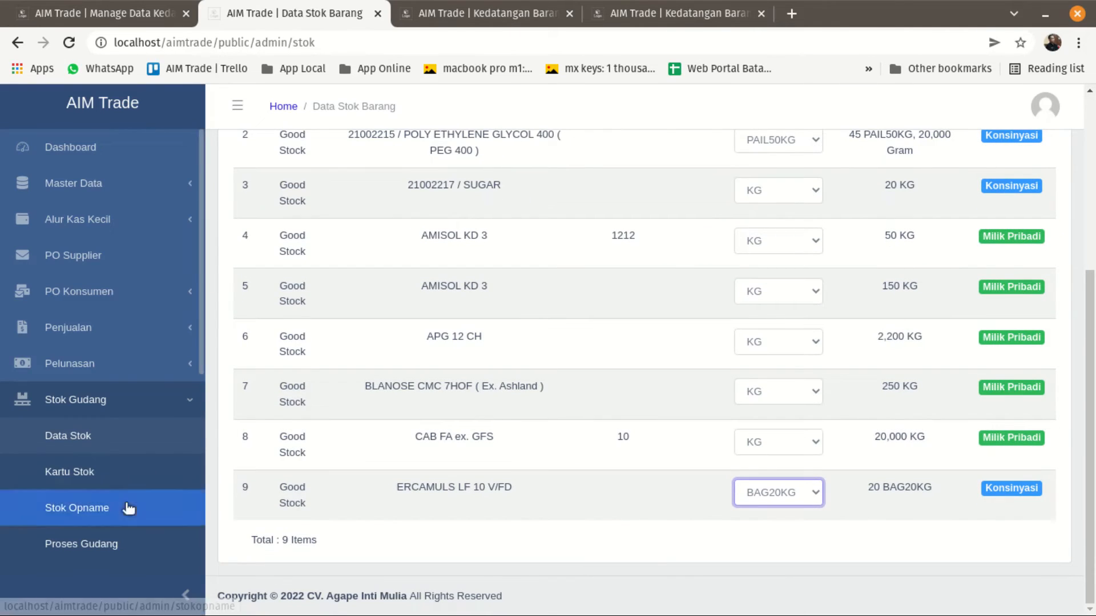
Open Kartu Stok in a separate browser tab, set its warehouse to Good Stock and look at the item categories.
right_click(59, 476)
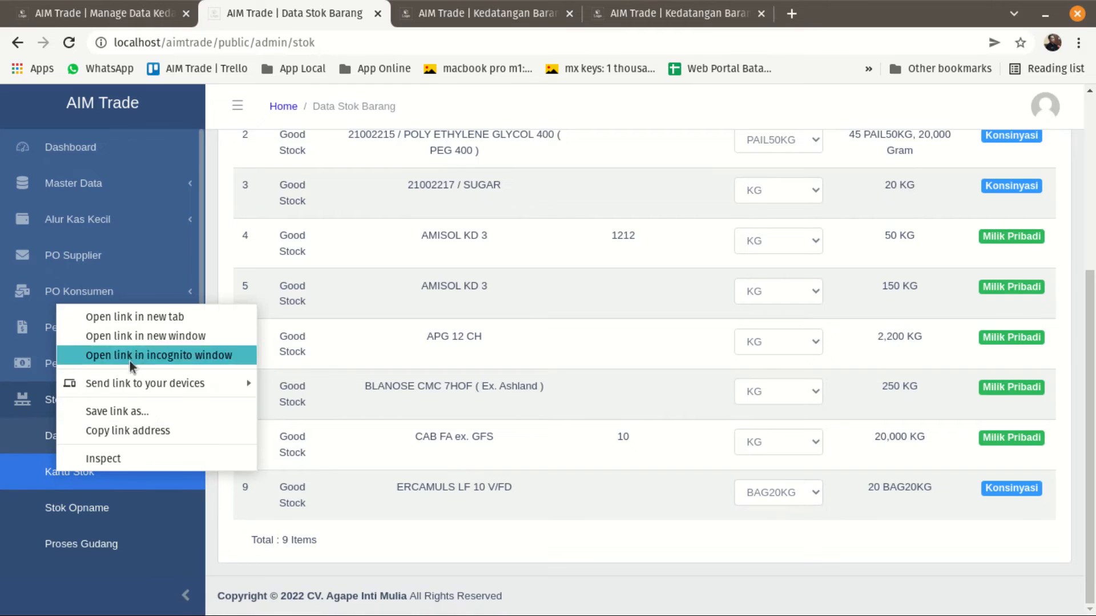
left_click(136, 318)
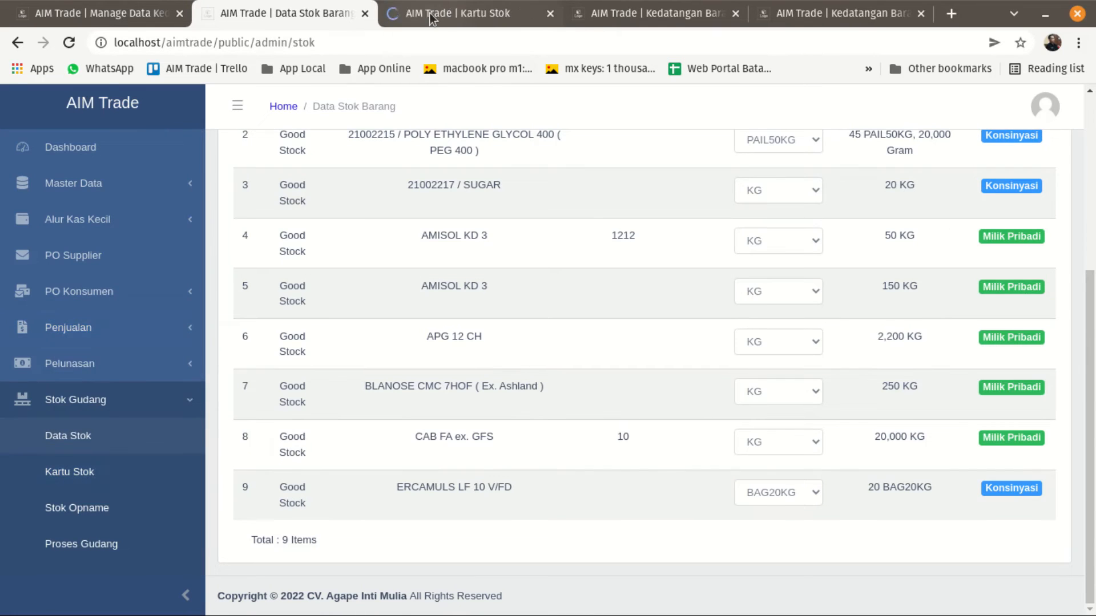
left_click(457, 12)
left_click(313, 215)
left_click(311, 268)
left_click(423, 214)
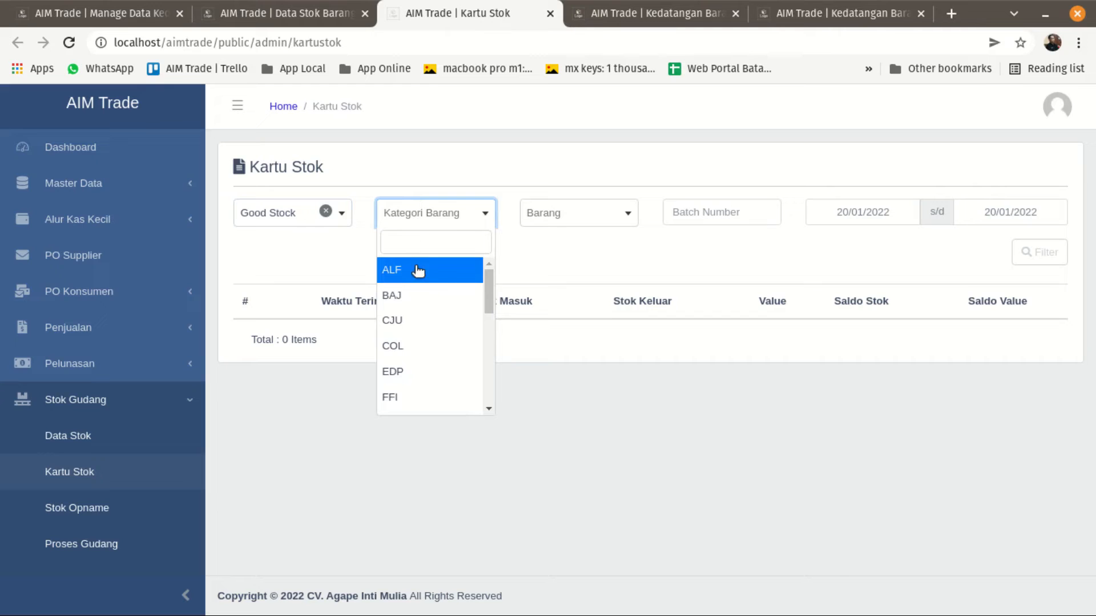
left_click(578, 244)
Open the Barang master data in the browser tab that holds the PT. VISICHEM INTIPRIMA arrival history.
left_click(628, 13)
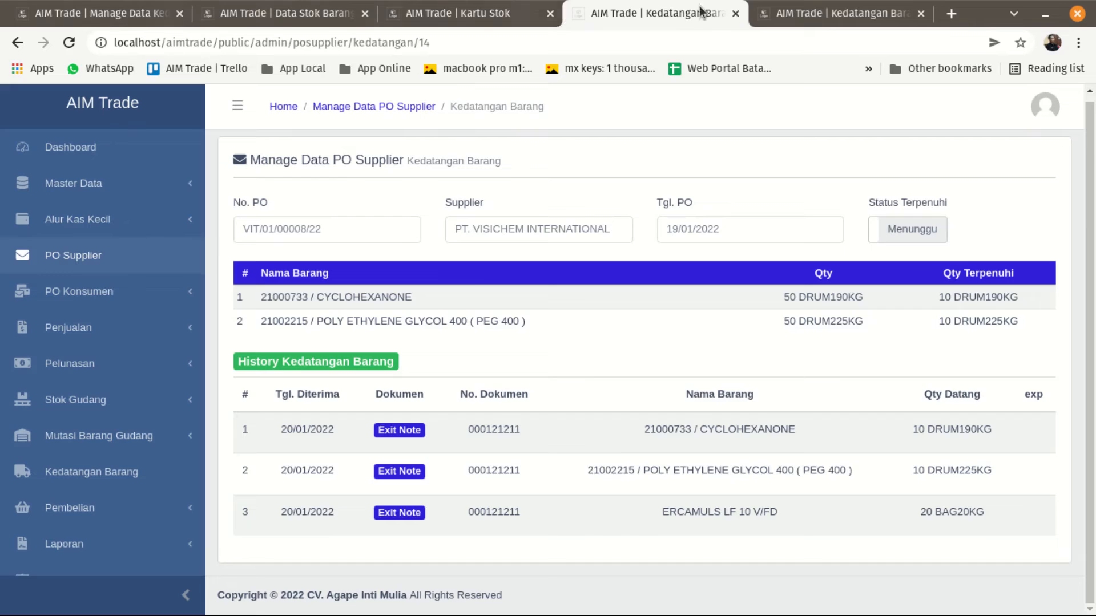
left_click(790, 12)
left_click(108, 183)
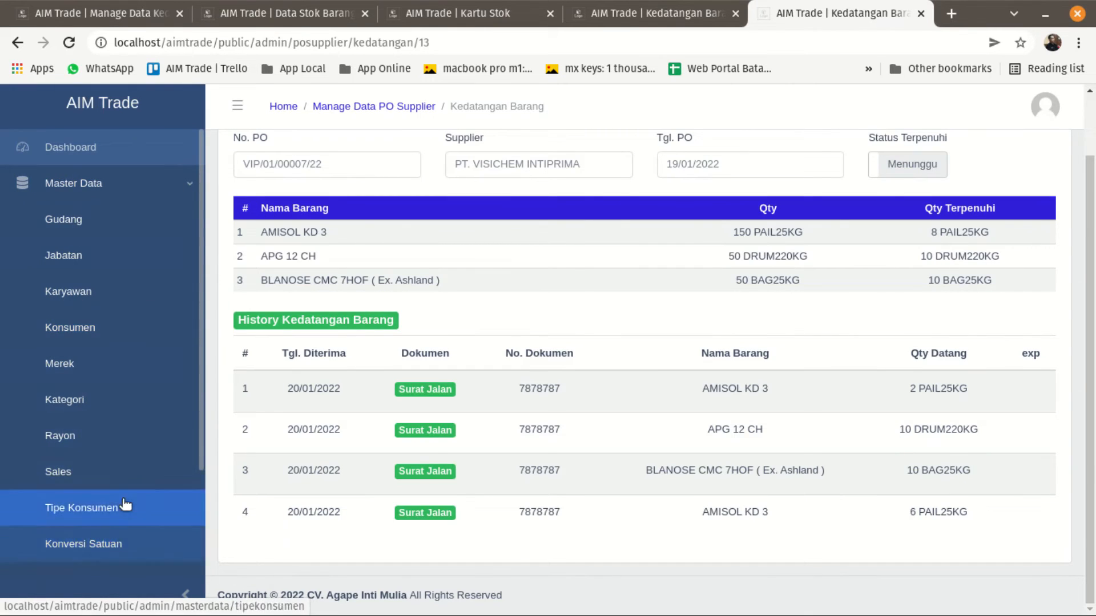
scroll(124, 502, "down", 3)
left_click(114, 436)
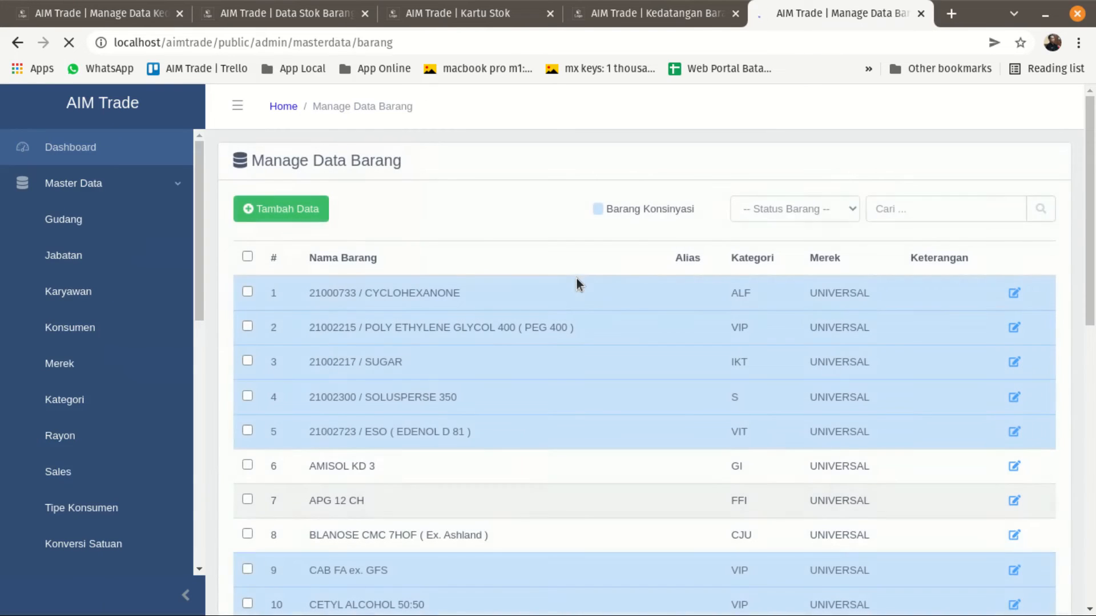
Filter the Barang master data list to show only Barang Konsinyasi items.
scroll(506, 419, "down", 10)
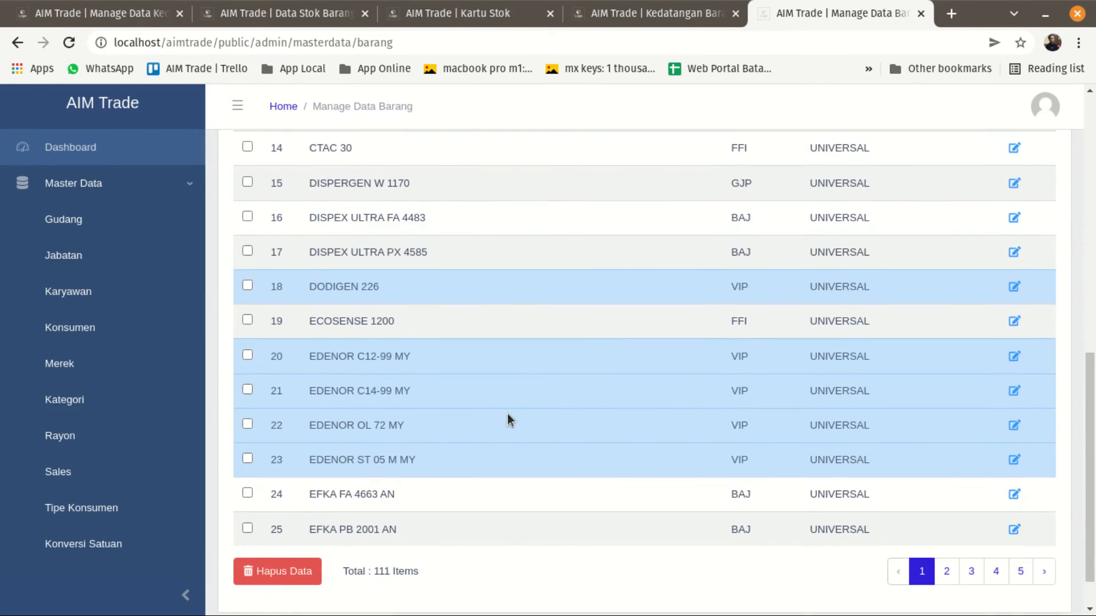
scroll(508, 421, "up", 10)
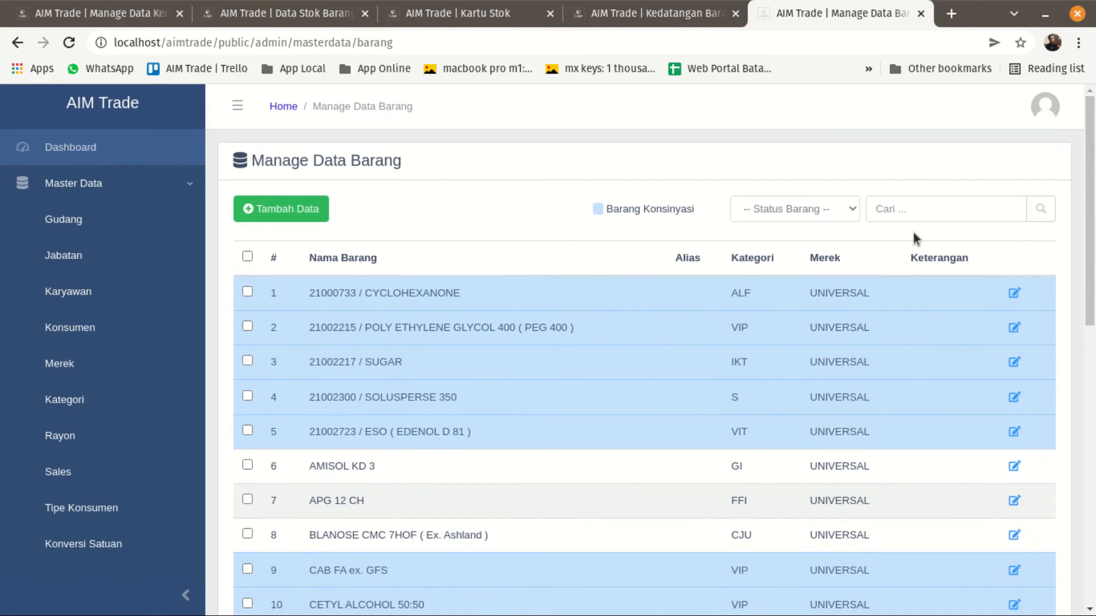
left_click(796, 206)
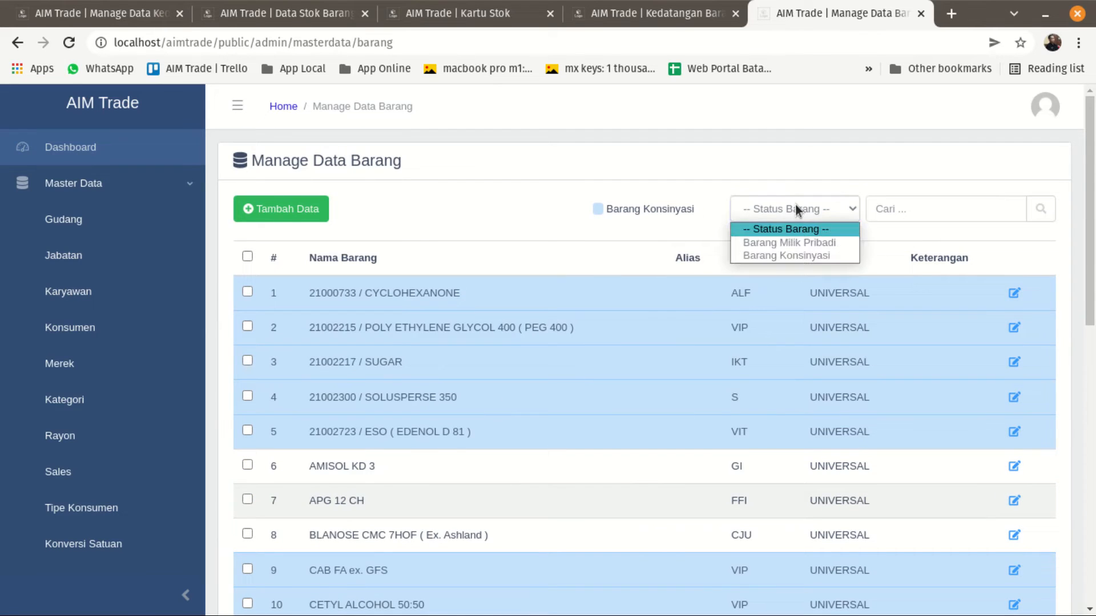
left_click(799, 256)
left_click(1038, 216)
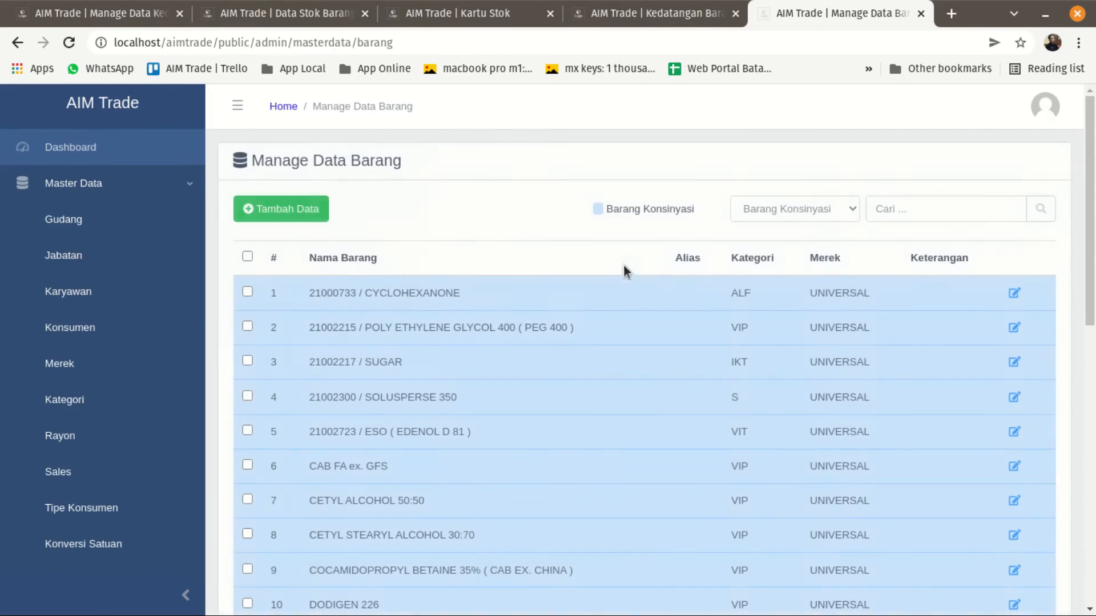
Look through both pages of the filtered consignment items list.
scroll(472, 359, "down", 2)
scroll(471, 368, "down", 9)
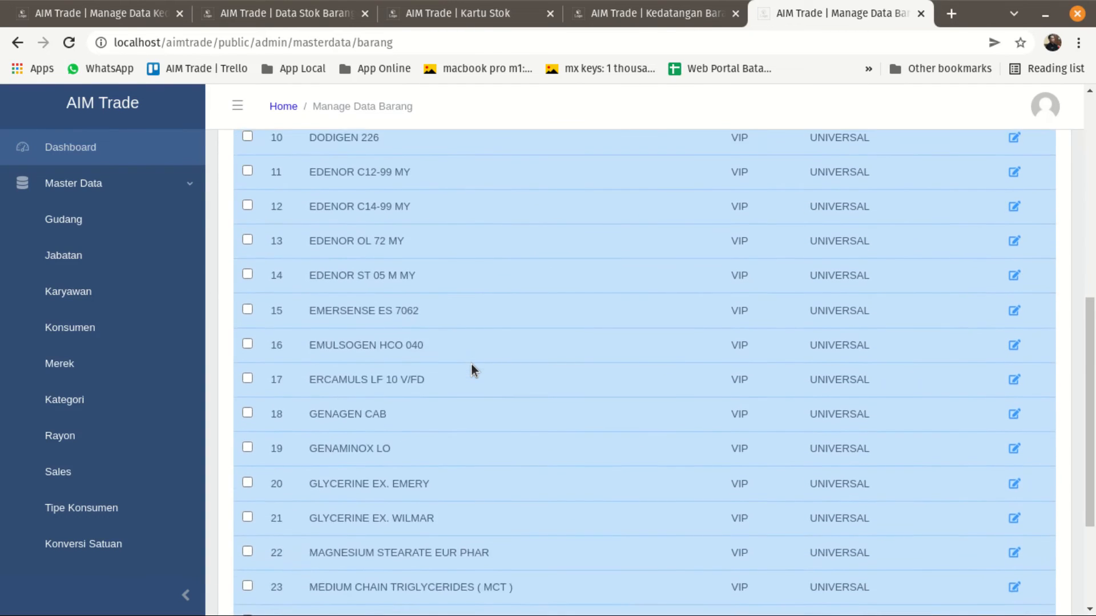
scroll(480, 363, "up", 6)
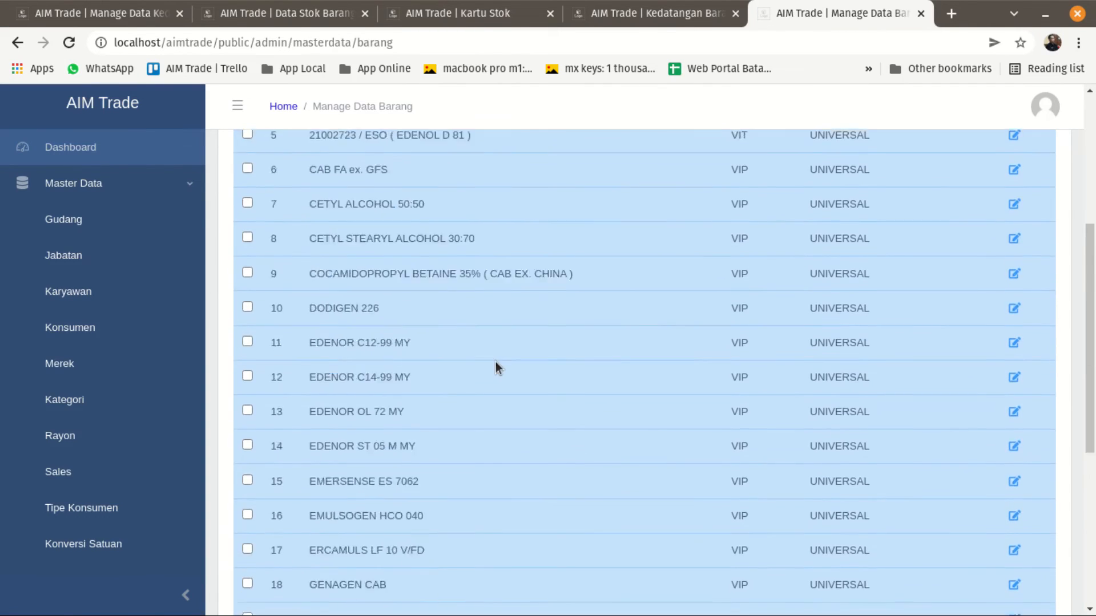
scroll(496, 364, "down", 7)
left_click(1021, 522)
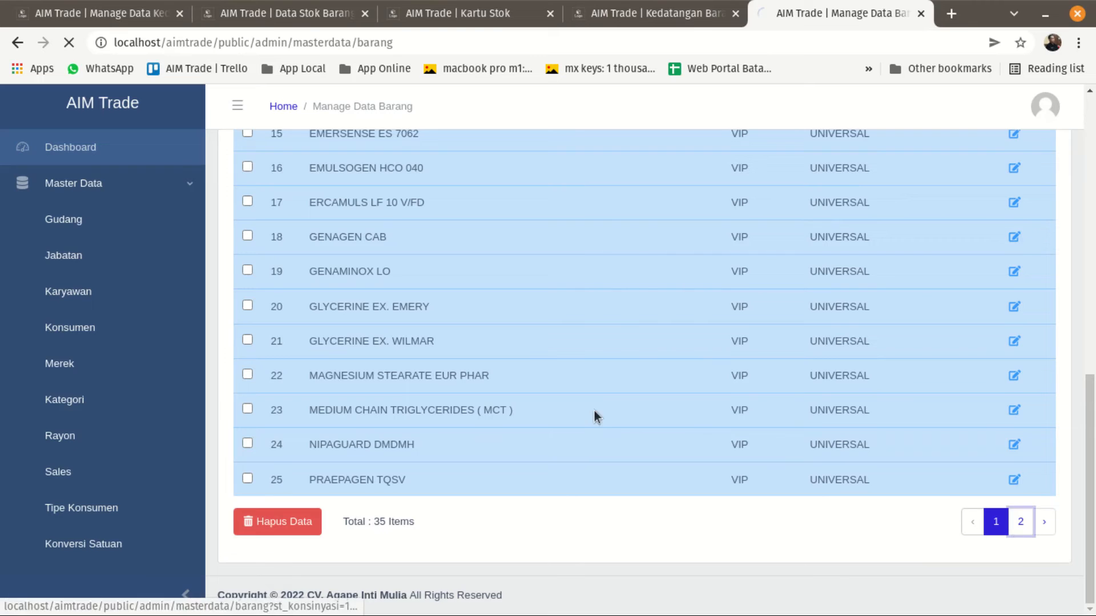
scroll(457, 395, "down", 3)
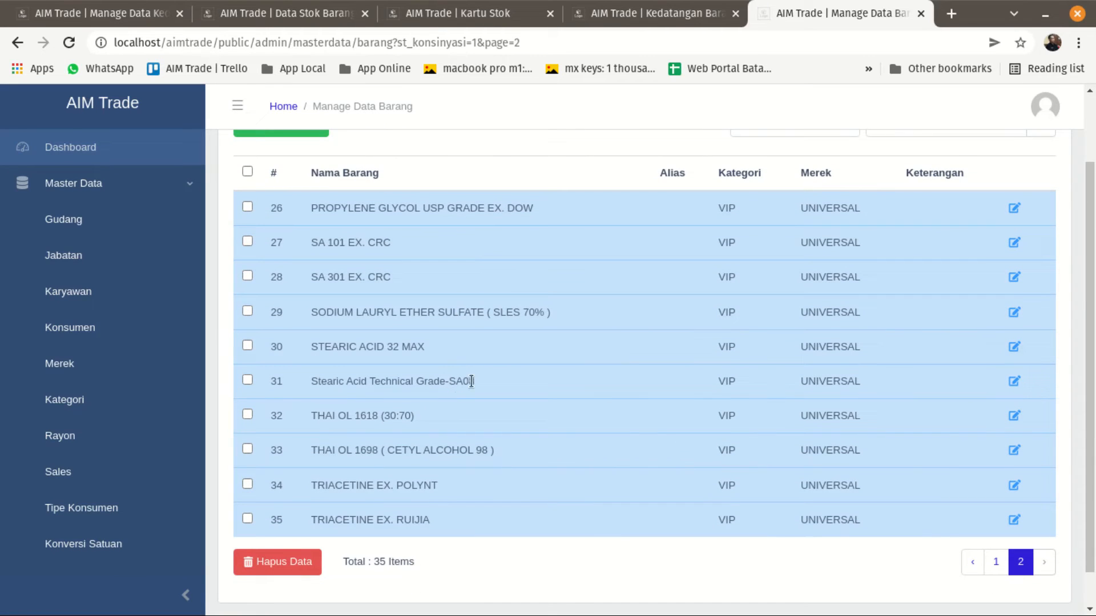
scroll(473, 383, "up", 3)
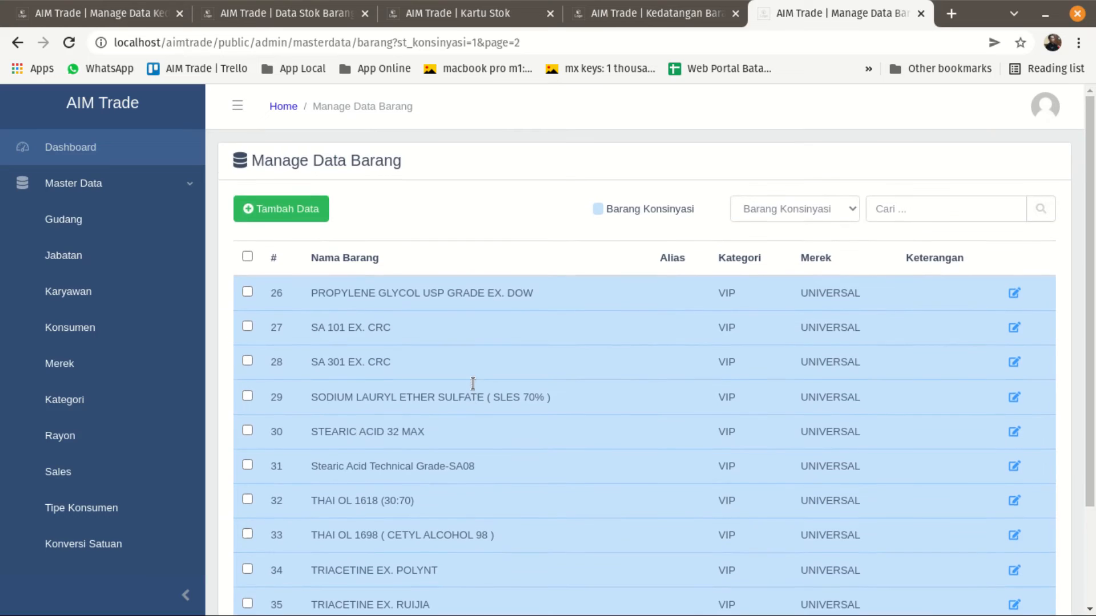
Search the consignment items for ERCAMULS, copied from the PO arrival history, and open the ERCAMULS LF 10 V/FD record.
left_click(898, 220)
left_click(628, 14)
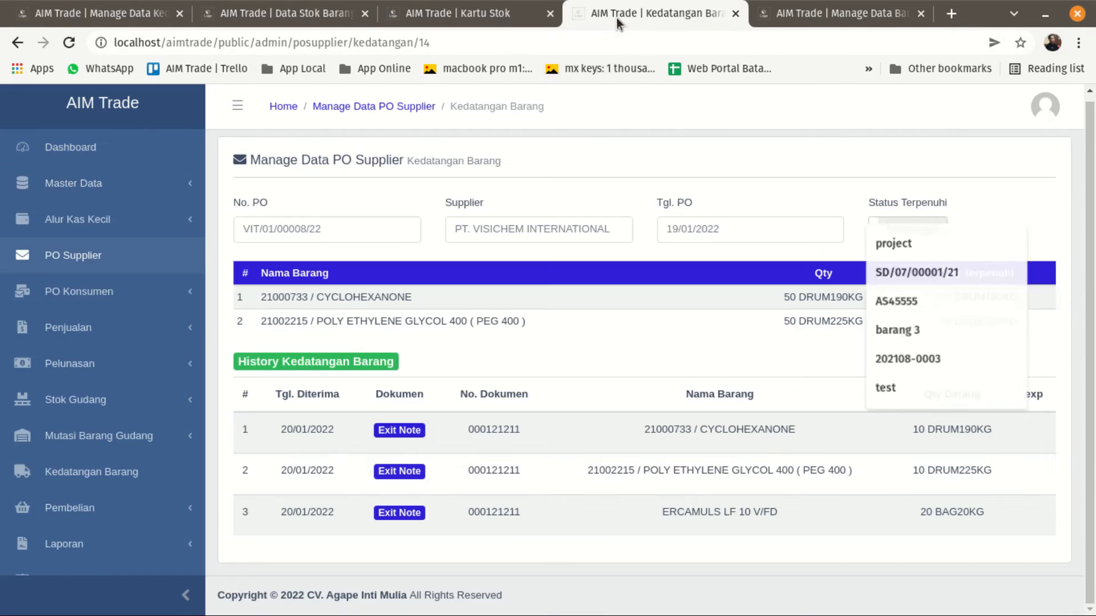
left_click_drag(661, 512, 720, 512)
right_click(709, 512)
left_click(742, 409)
left_click(793, 21)
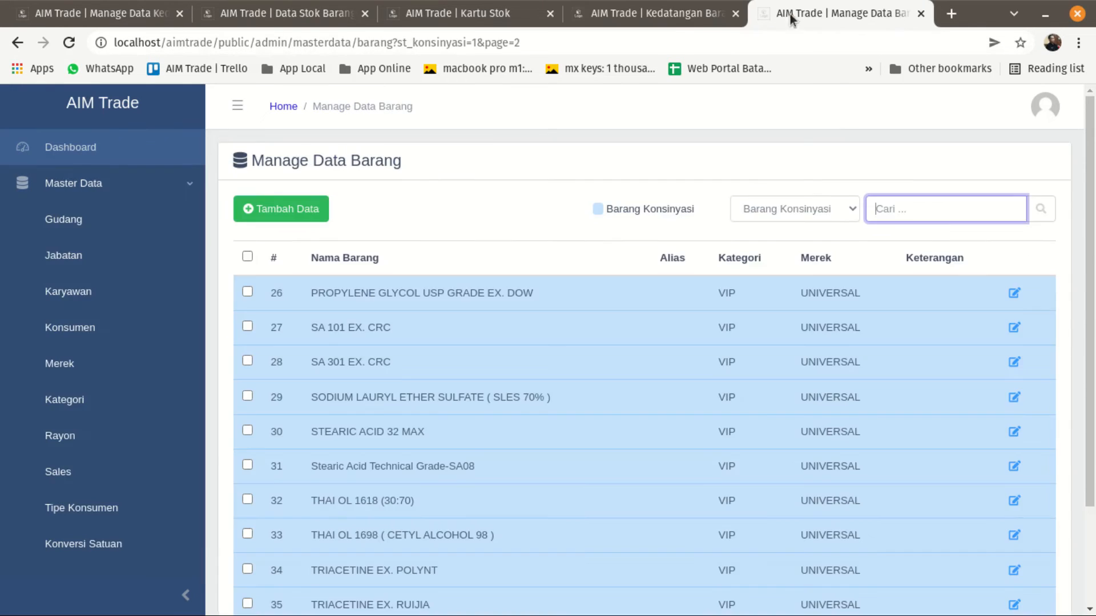
key("ctrl+v")
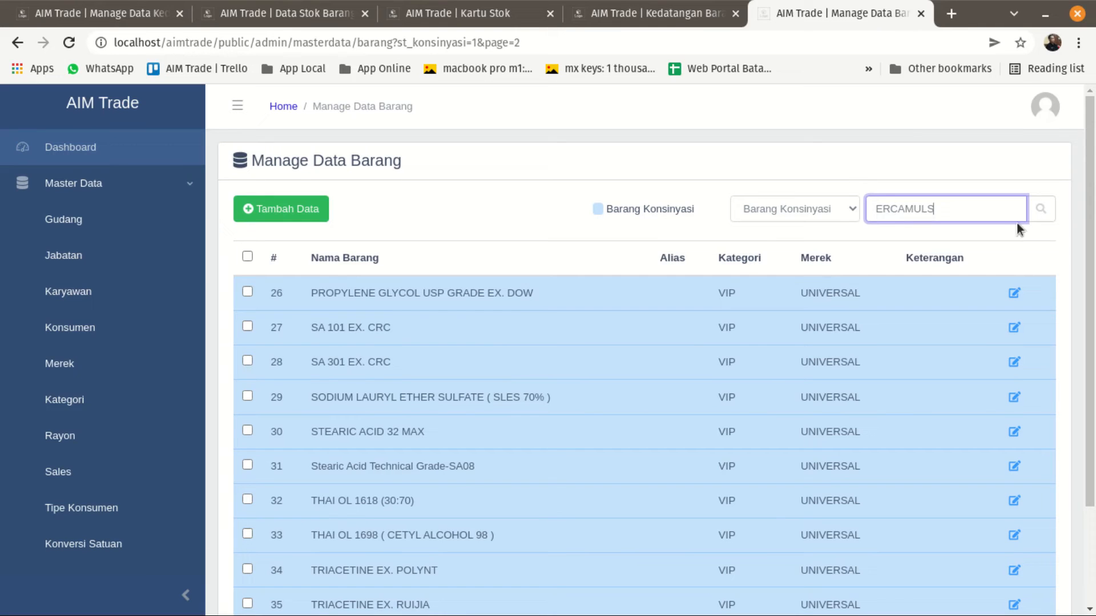
left_click(1041, 209)
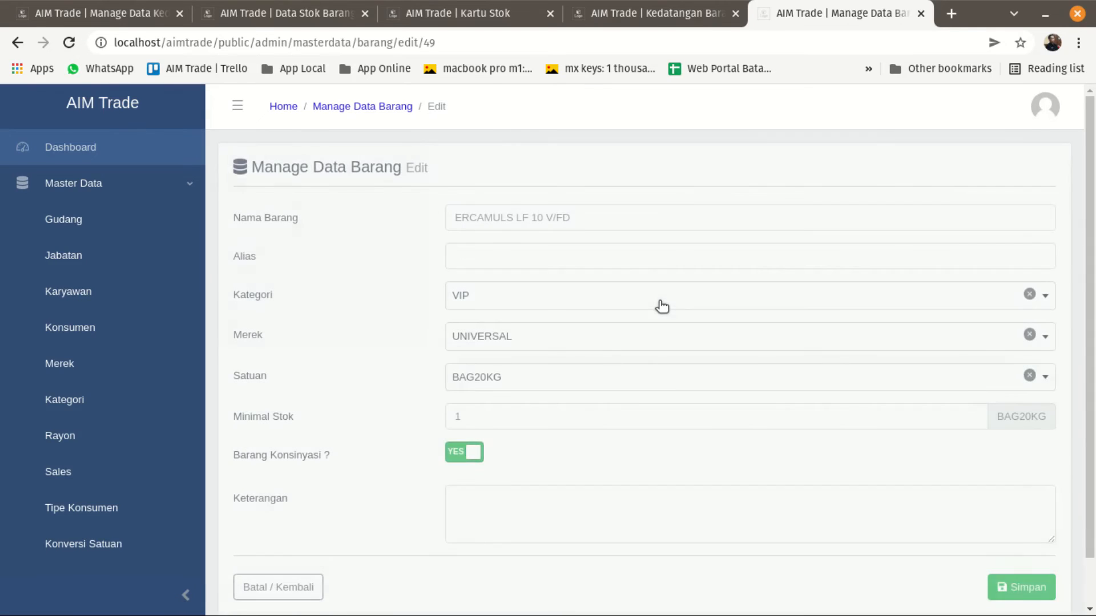
Return to Kartu Stok after glancing at the arrival and stock pages, and set its item category to VIP.
left_click(606, 17)
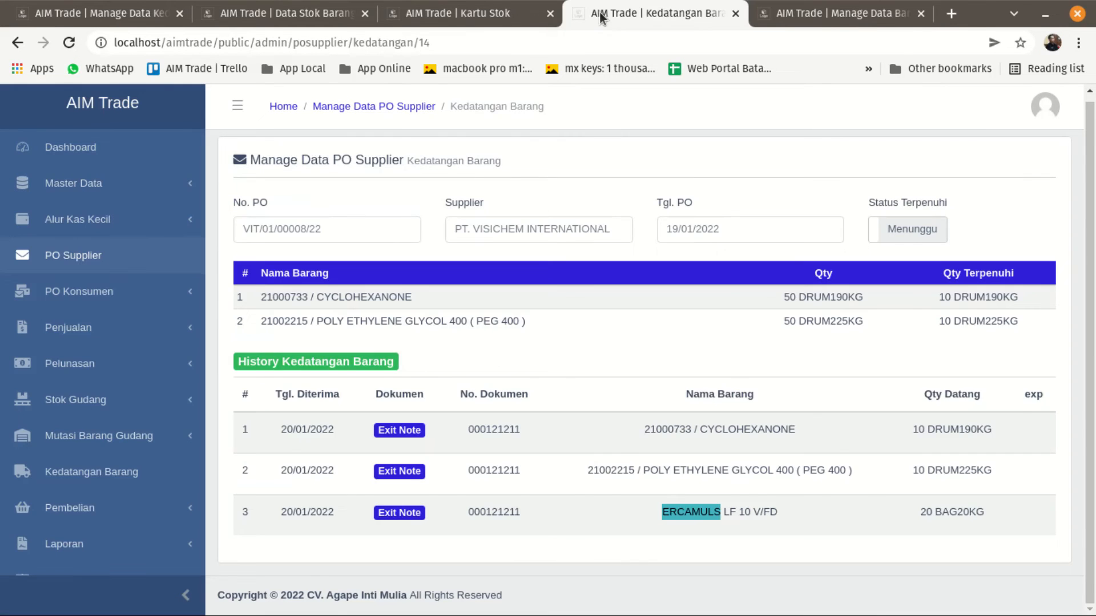
left_click(264, 17)
scroll(658, 256, "up", 5)
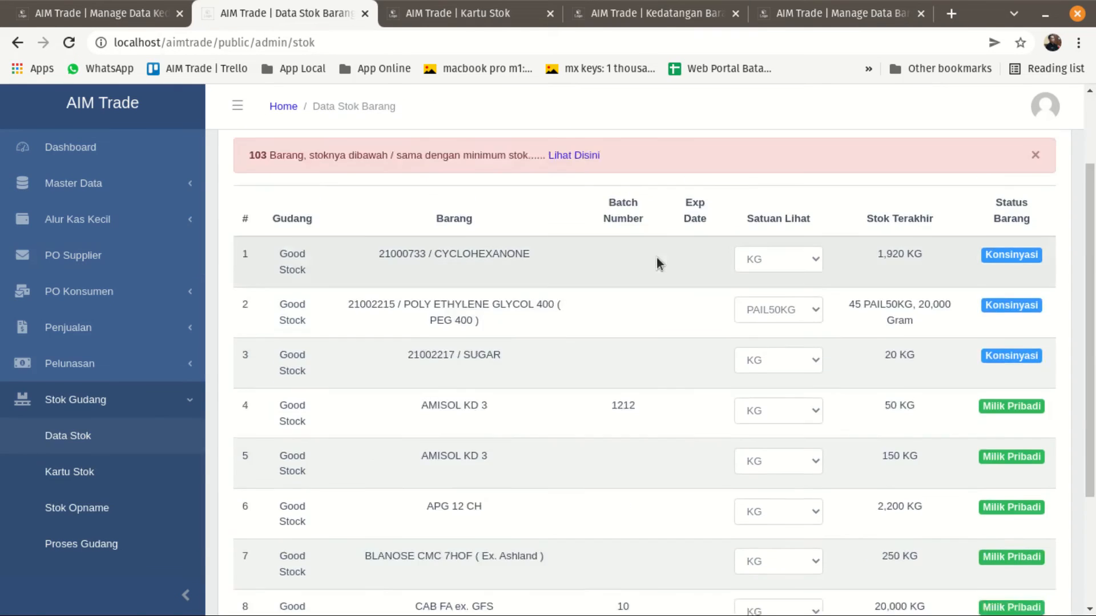
left_click(91, 13)
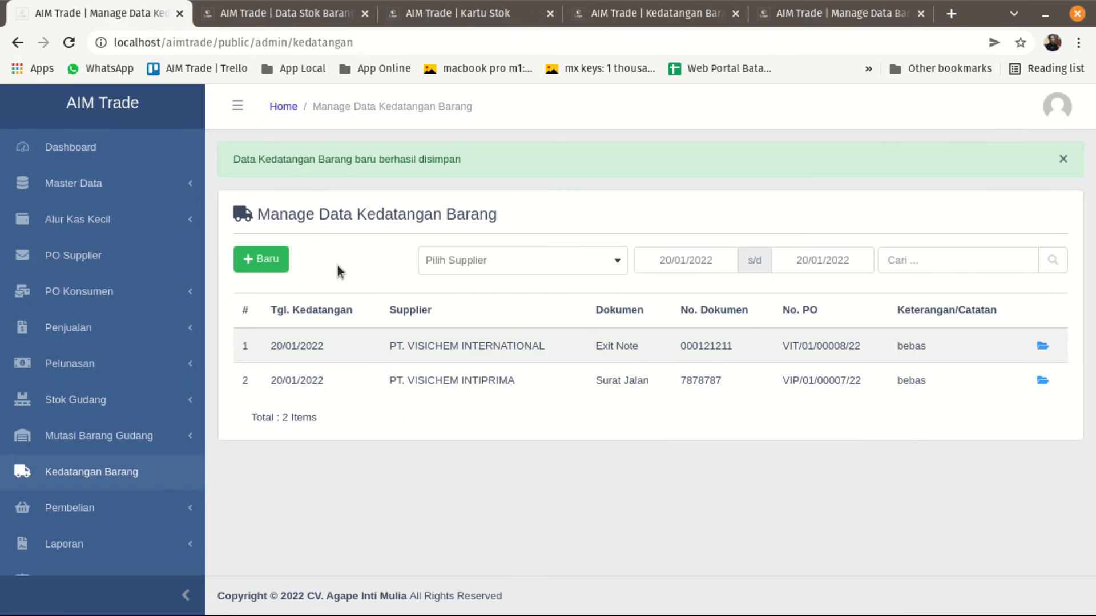
left_click(297, 14)
left_click(437, 18)
left_click(597, 216)
left_click(460, 219)
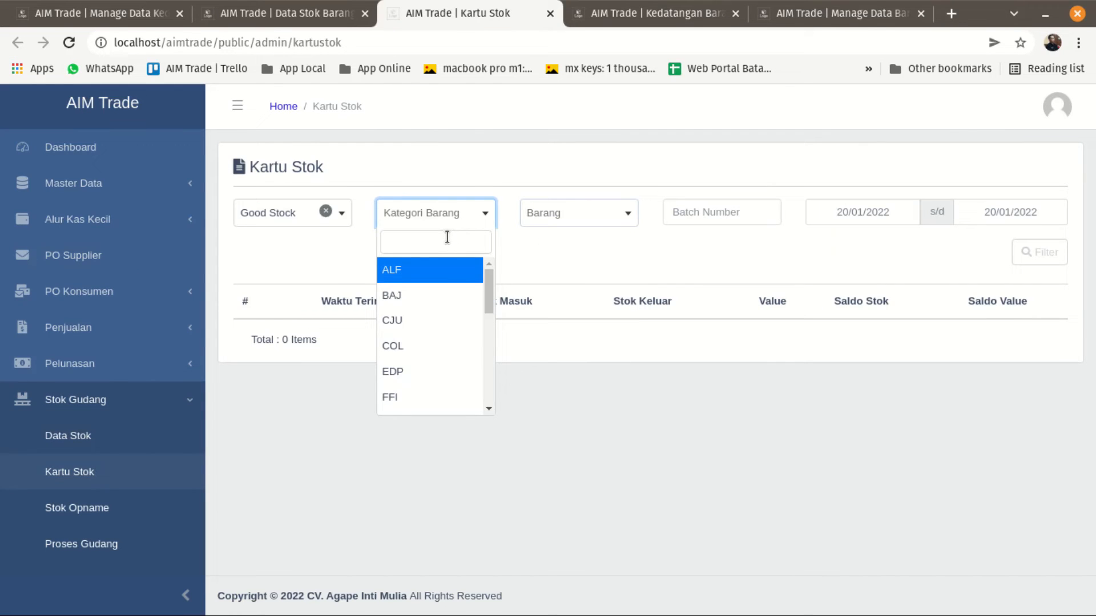
type("vip")
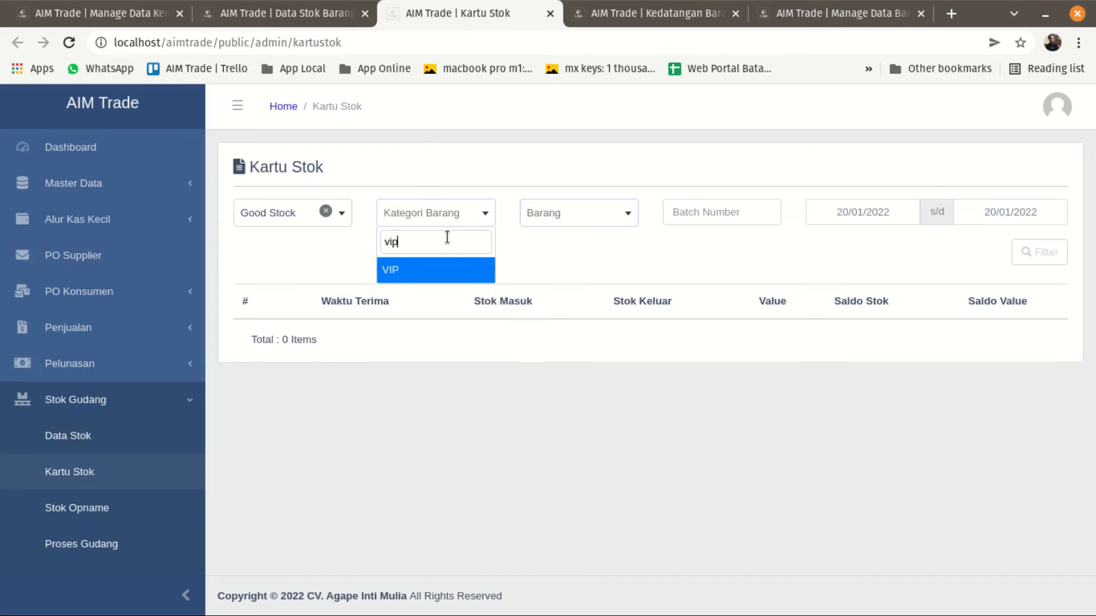
left_click(455, 280)
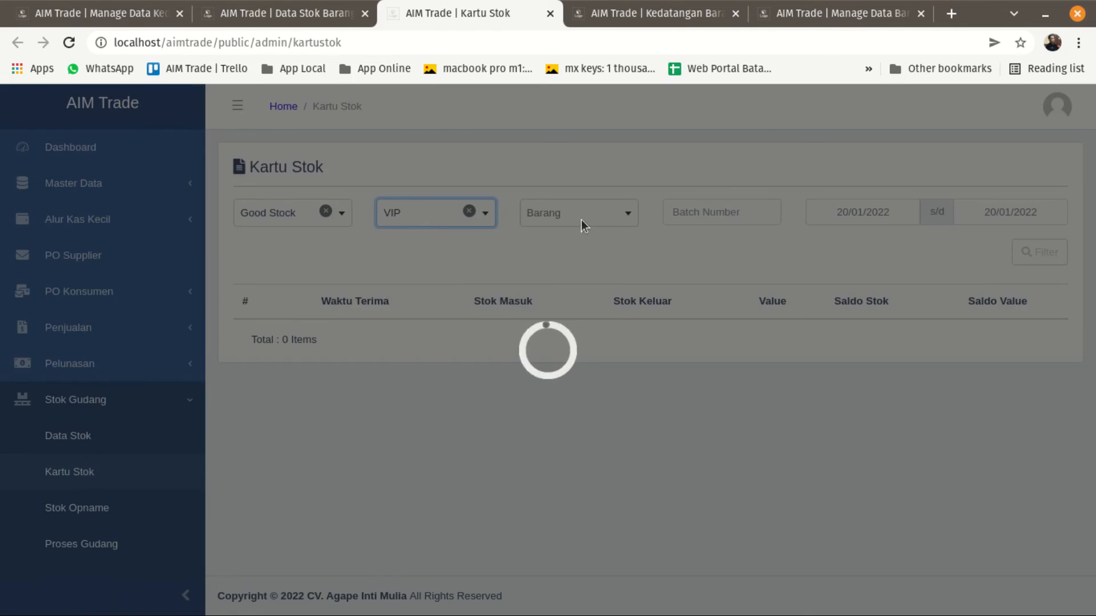
Select ERCAMULS LF 10 V/FD as the stock card item and apply the filter.
left_click(582, 223)
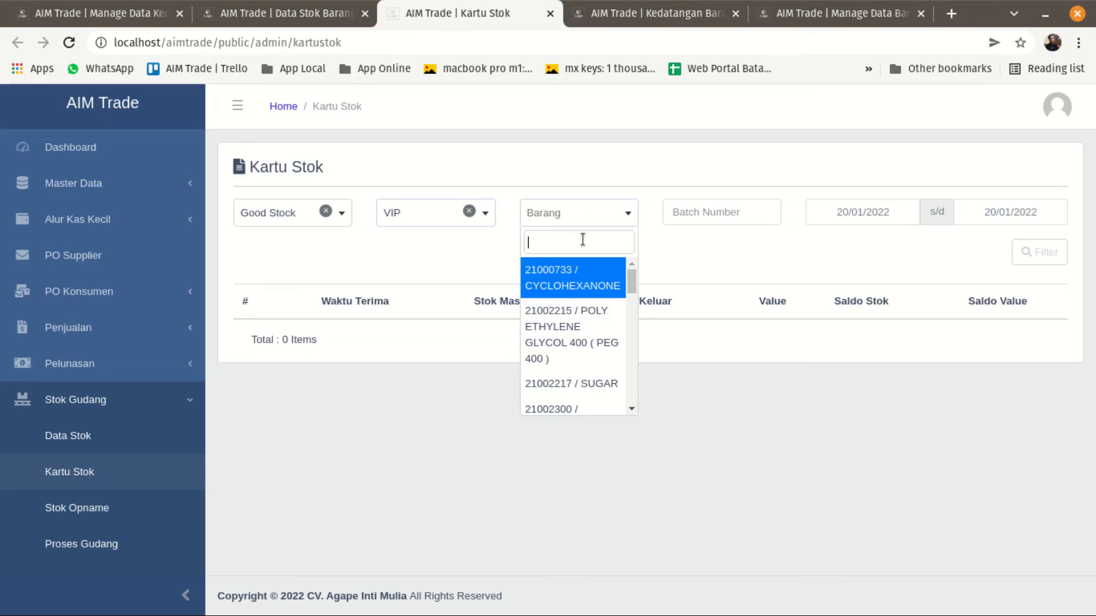
type("er")
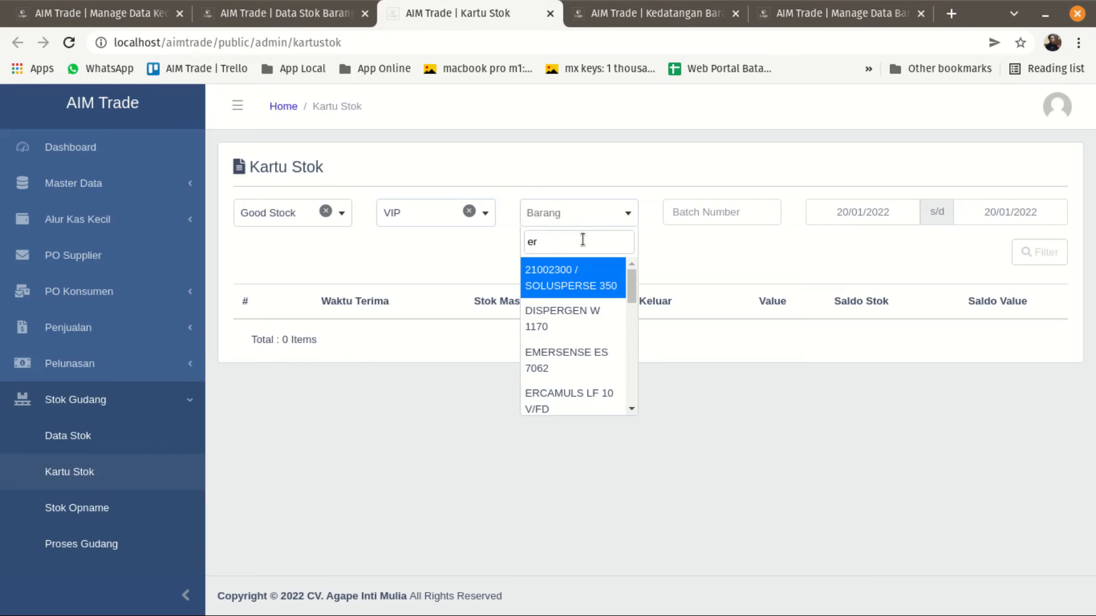
left_click(573, 396)
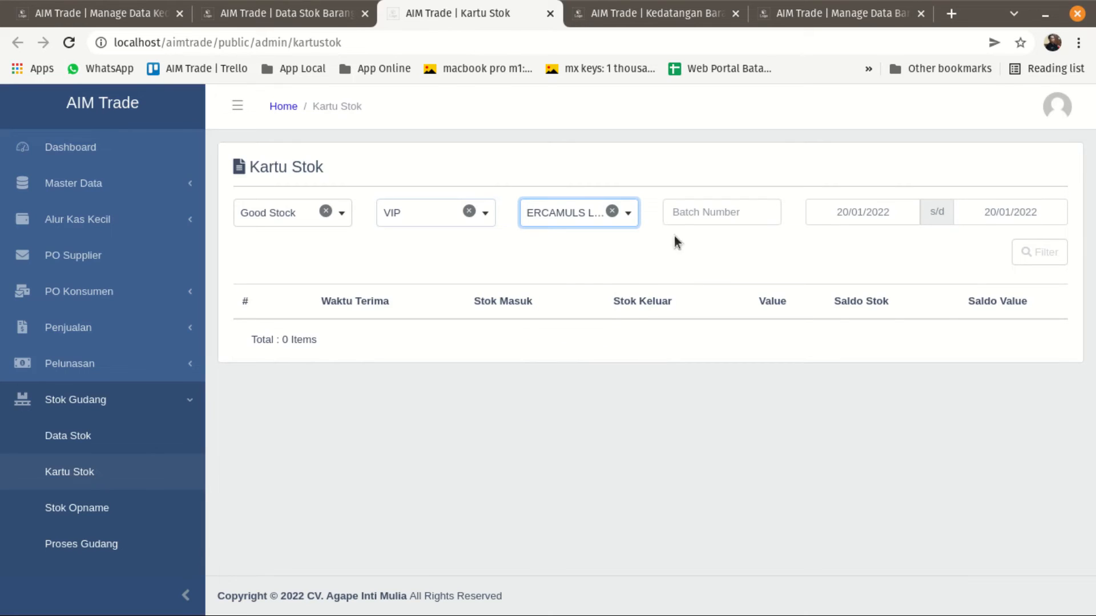
left_click(1032, 256)
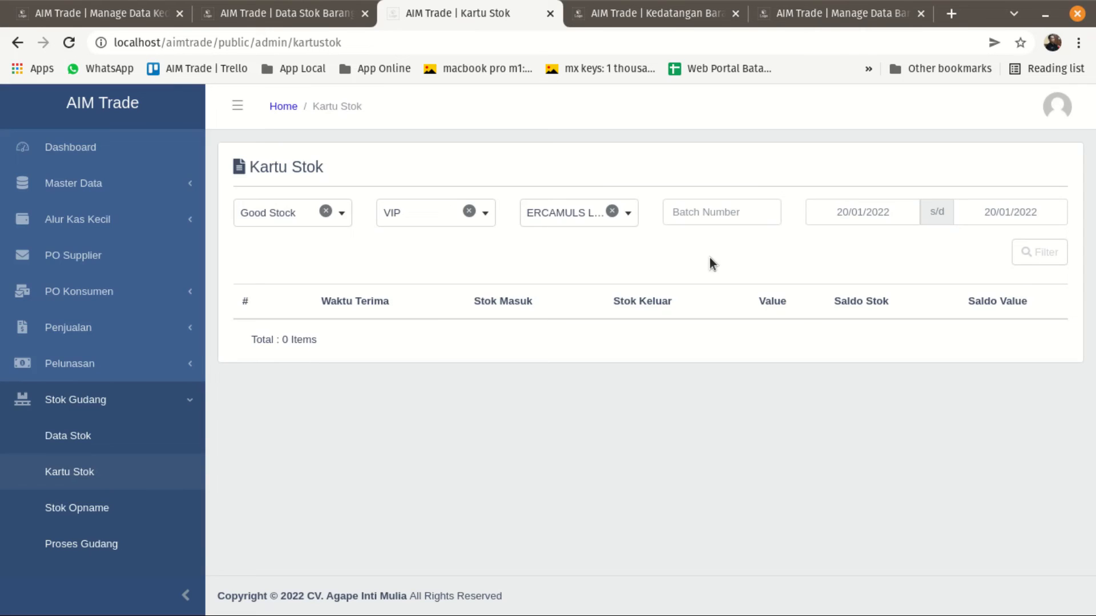
Check the supplier PO arrival history, Data Stok Barang and the Kedatangan Barang list for the ERCAMULS arrival.
left_click(837, 212)
left_click(446, 86)
left_click(828, 13)
left_click(638, 16)
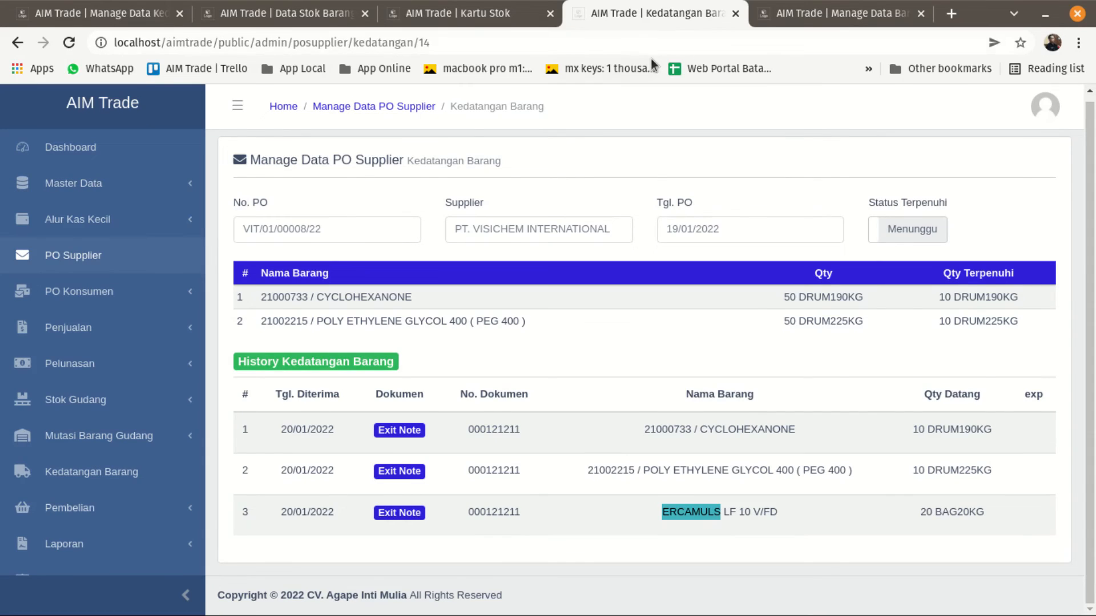
left_click(429, 14)
left_click(319, 16)
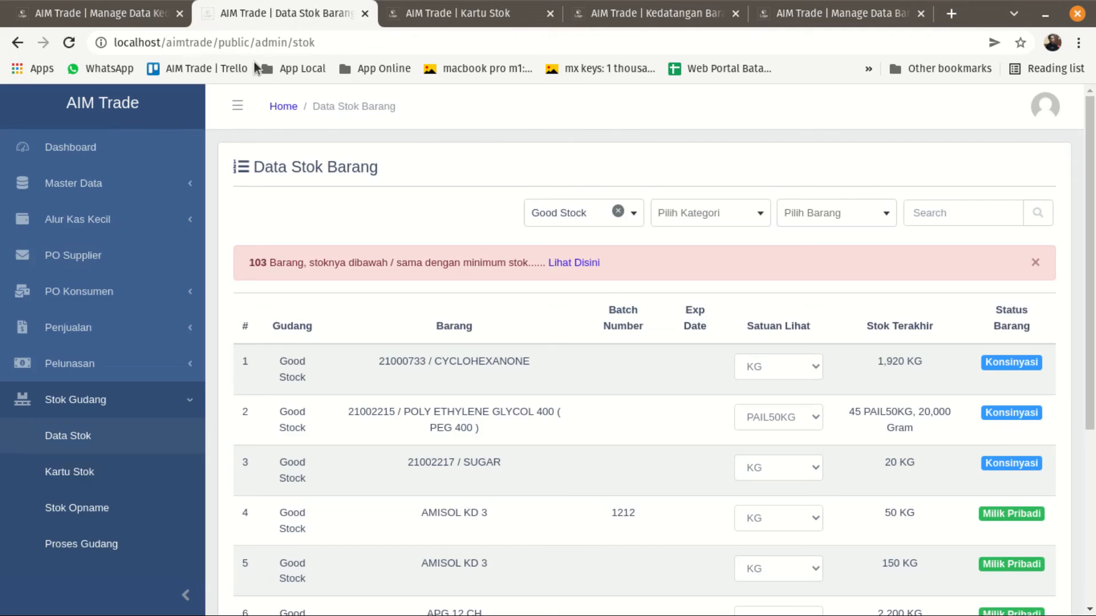
left_click(120, 16)
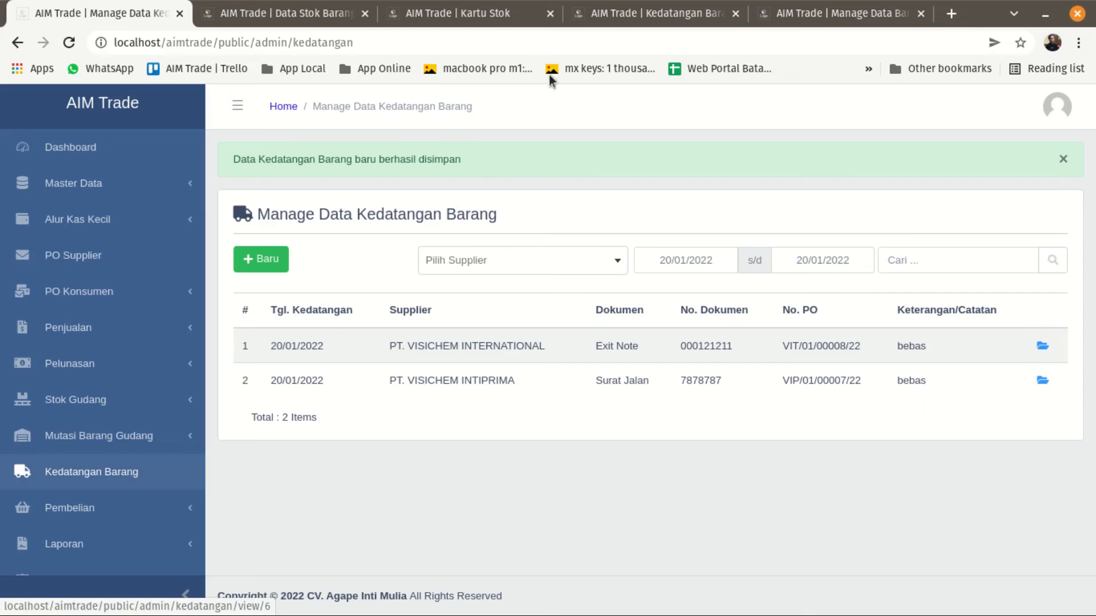
Set the Kartu Stok start date to 01/01/2022 and filter the stock card again.
left_click(443, 19)
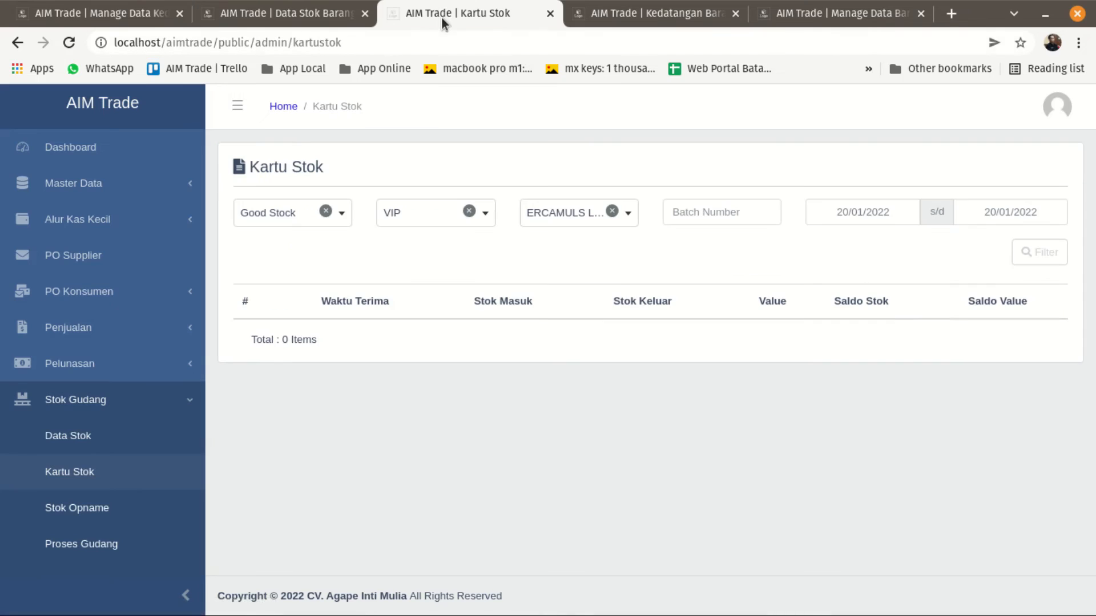
left_click(829, 207)
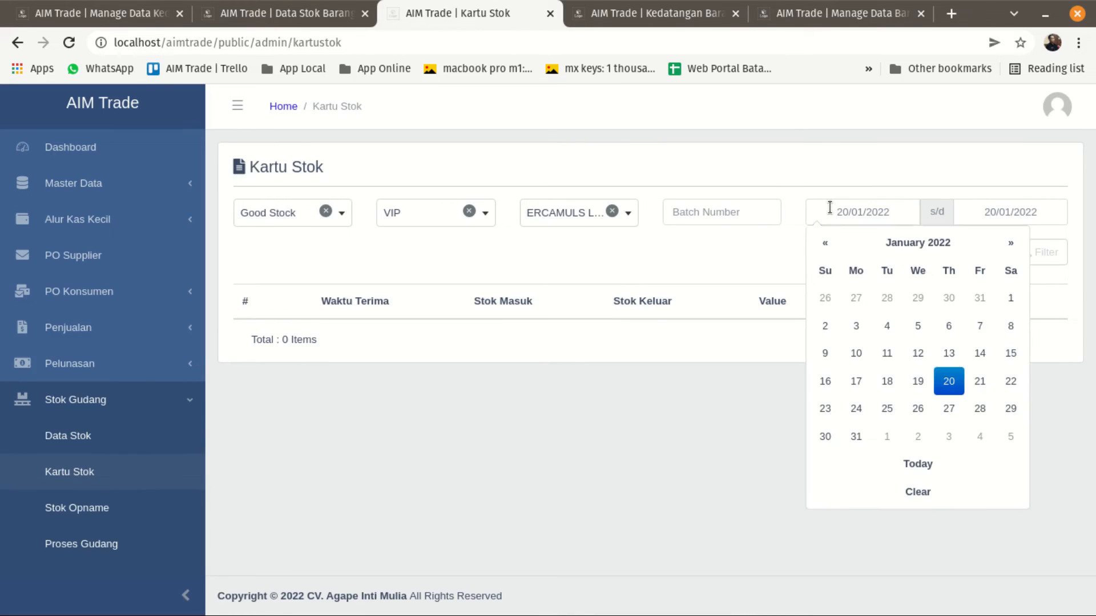
left_click(1008, 300)
left_click(1036, 254)
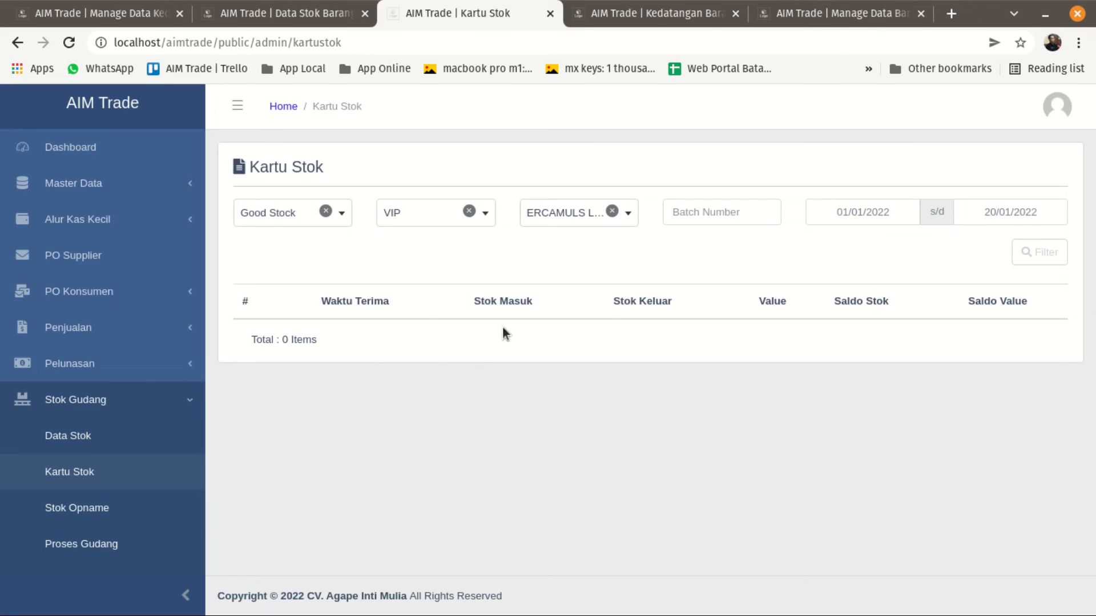
Compare the ERCAMULS LF 10 V/FD master record, Kartu Stok filters, stock list and arrival records with one another.
left_click(817, 13)
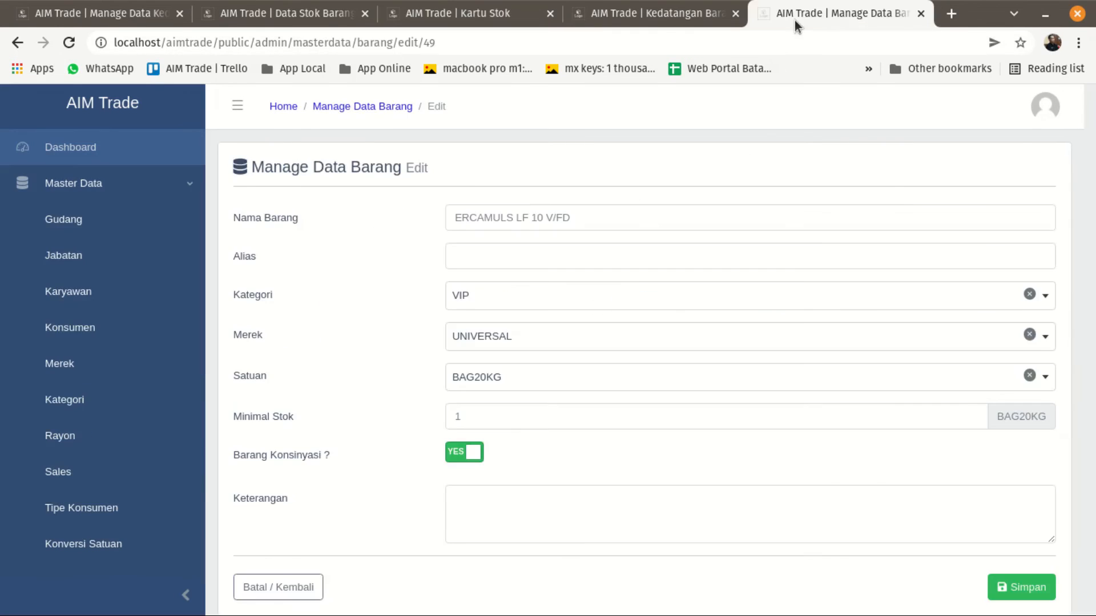
left_click(640, 23)
left_click(486, 19)
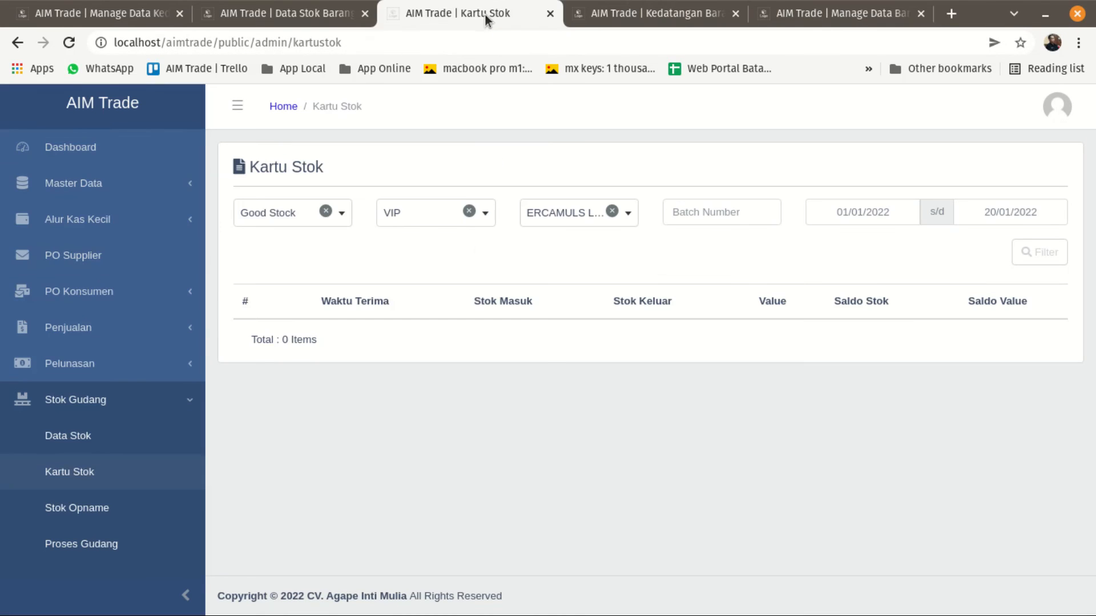
left_click(260, 17)
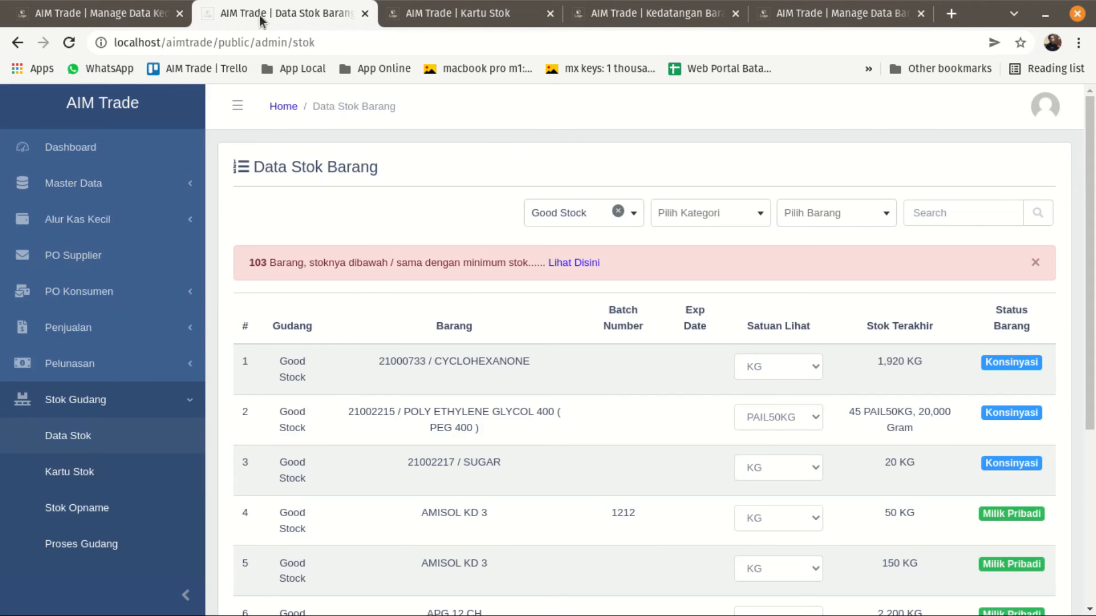
left_click(414, 19)
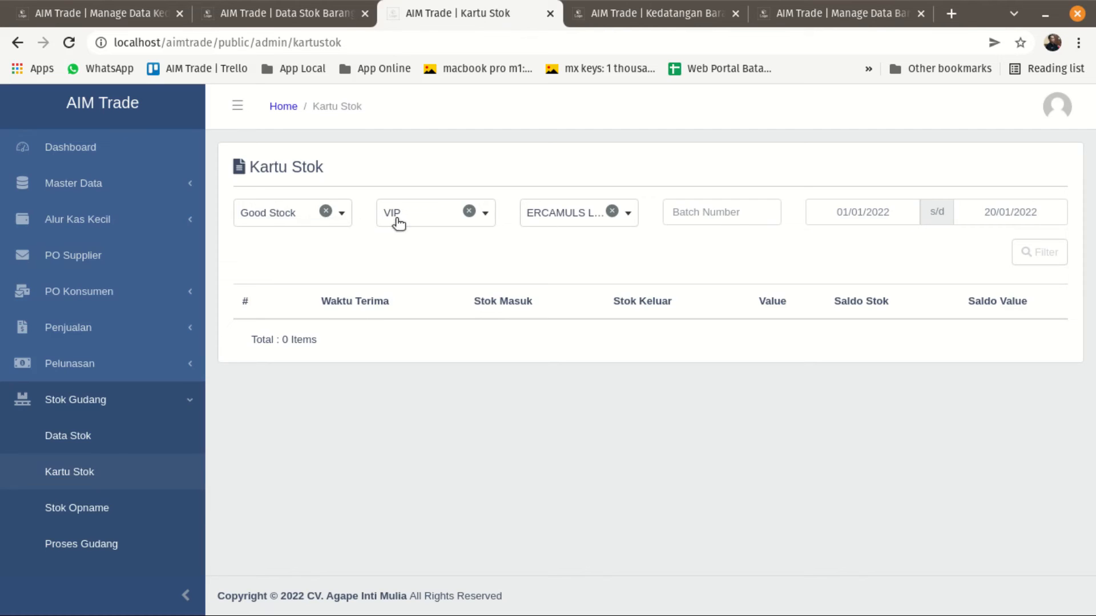
left_click(701, 214)
left_click(64, 14)
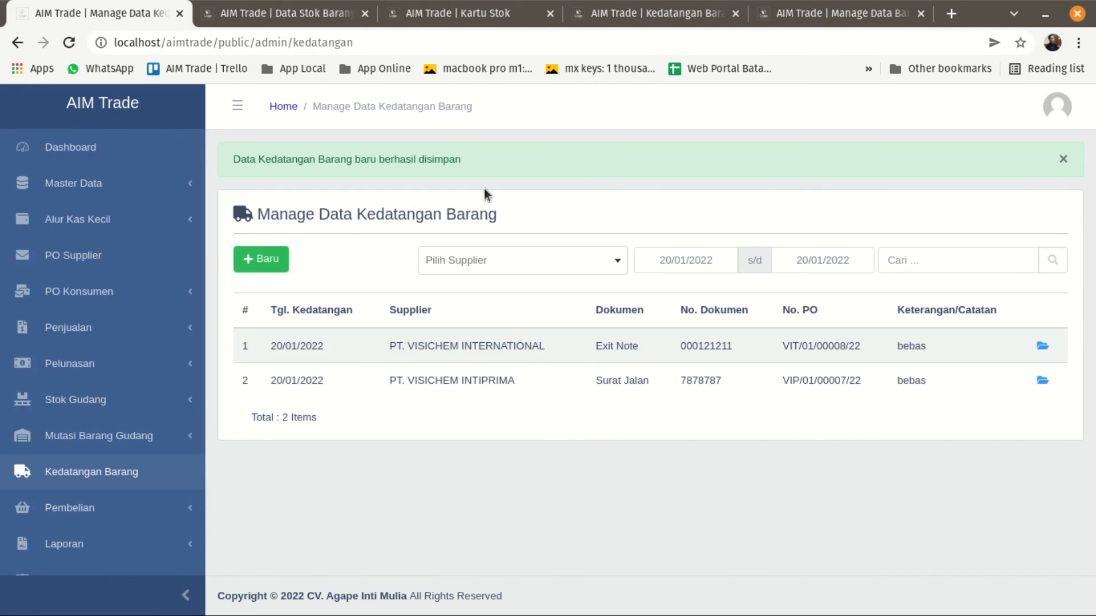
left_click(835, 18)
left_click(624, 21)
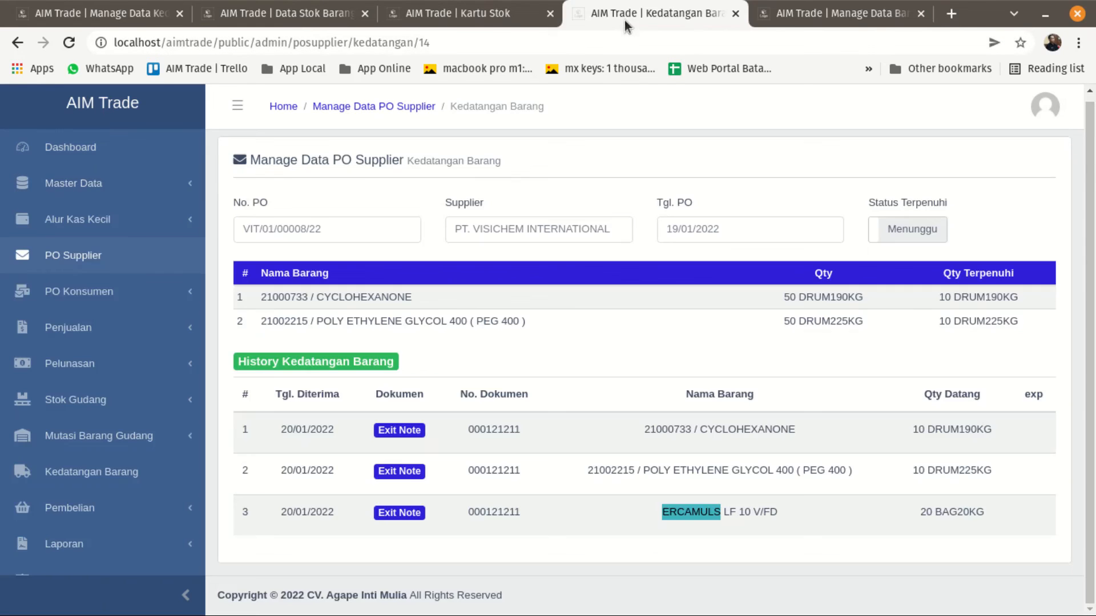
Check the ERCAMULS LF 10 V/FD entry in Data Stok Barang against the supplier PO arrival history.
left_click(488, 20)
left_click(316, 21)
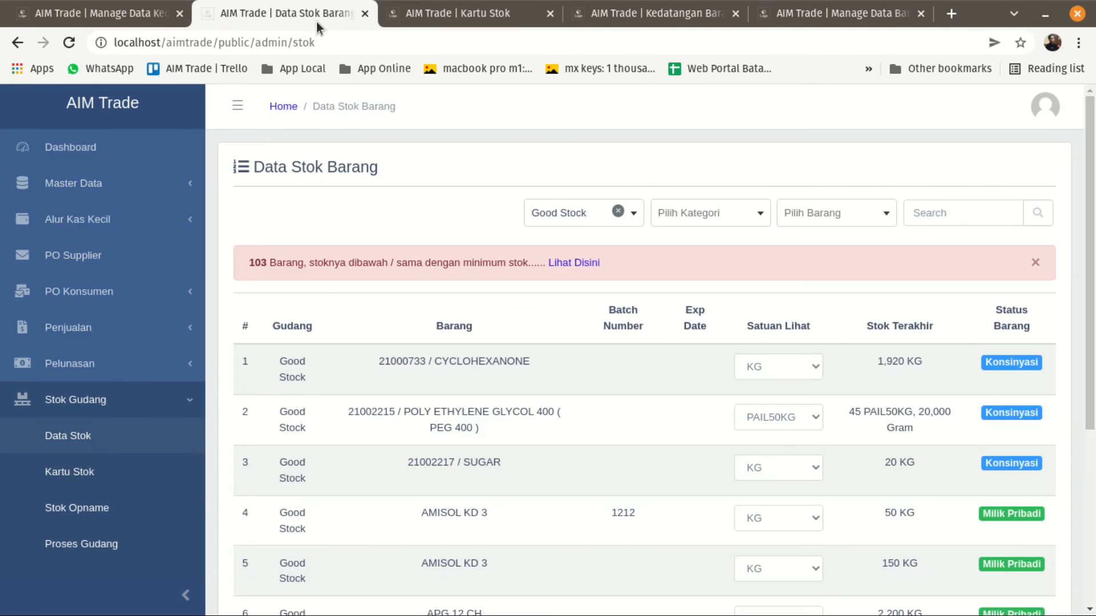
scroll(861, 399, "down", 5)
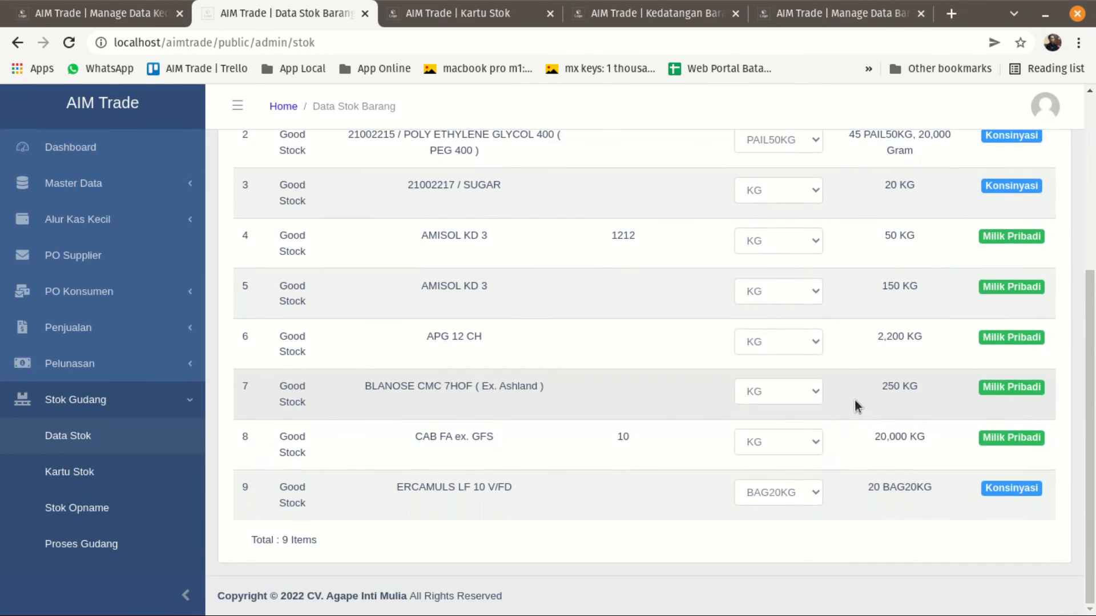
left_click(702, 16)
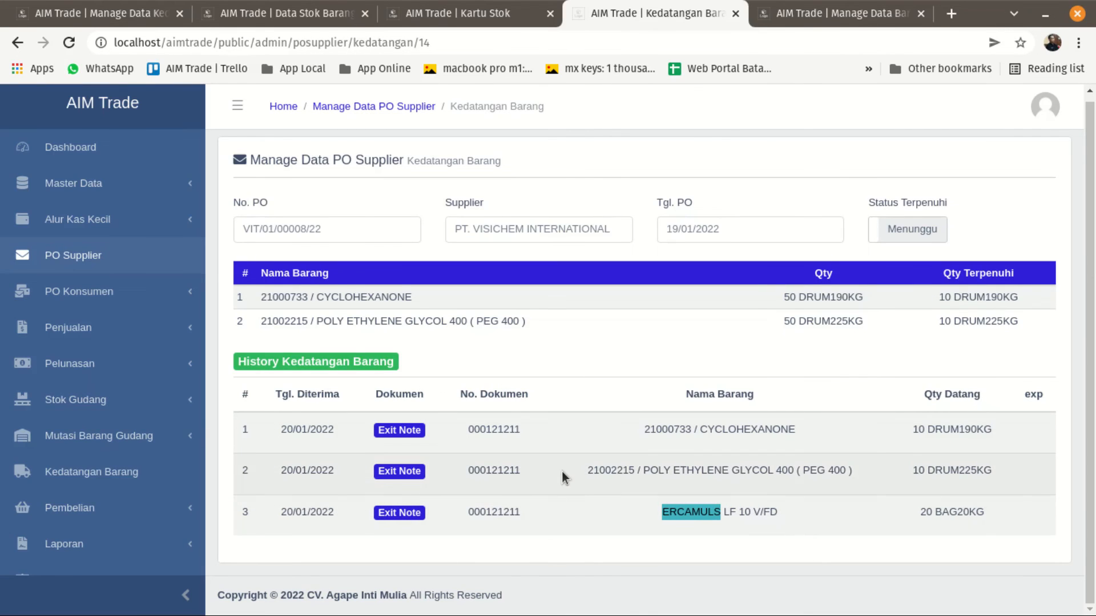
left_click(561, 370)
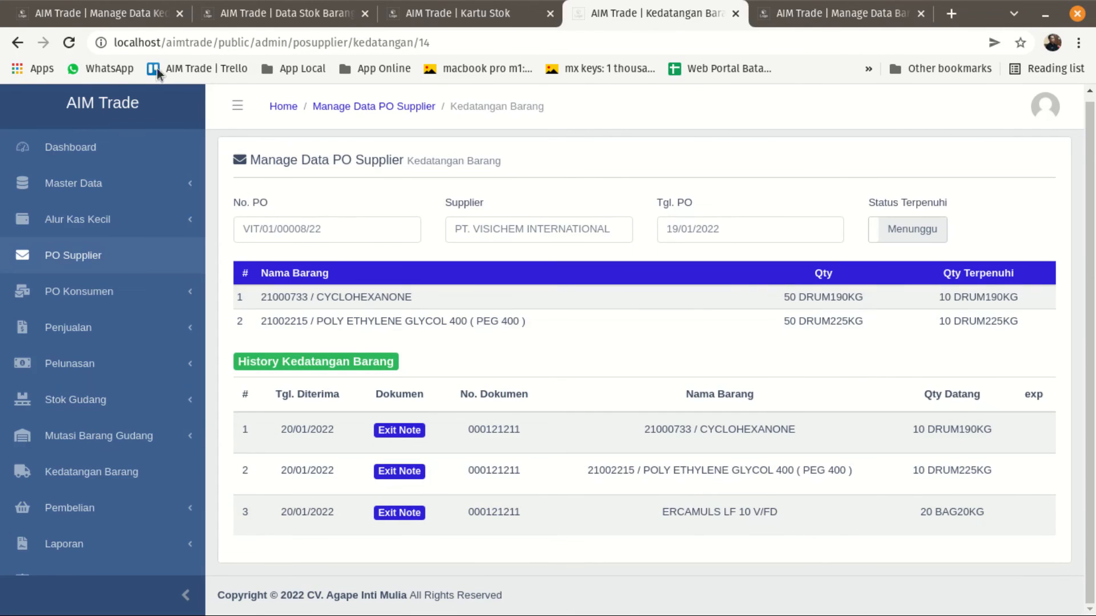
Check the document type of the PT. VISICHEM INTIPRIMA arrival, and open the Surat Jalan Pembelian list in a new browser tab.
left_click(120, 16)
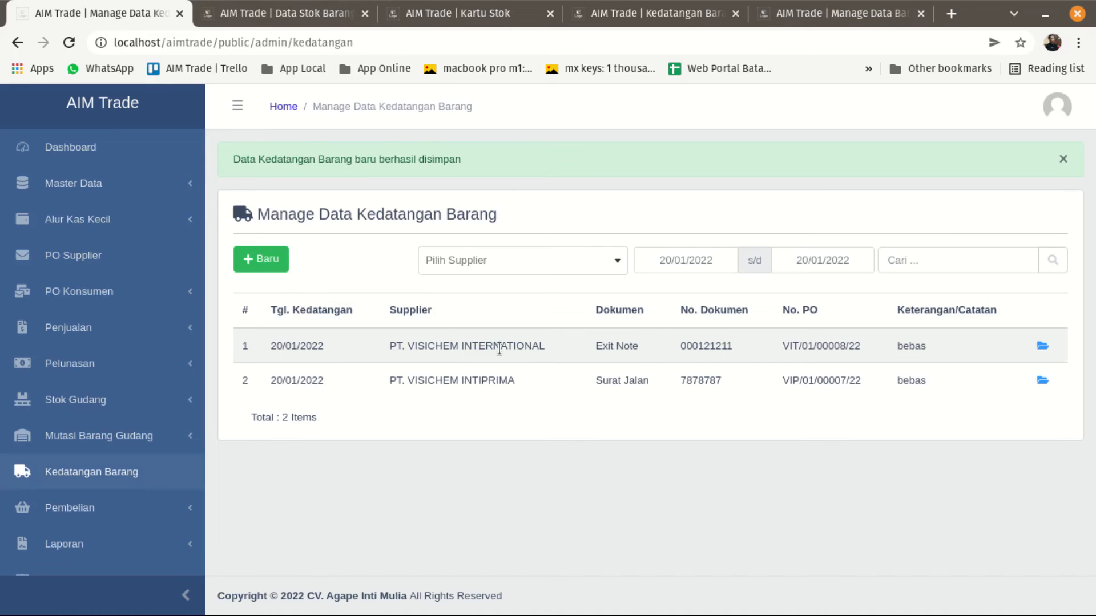
left_click_drag(595, 384, 649, 386)
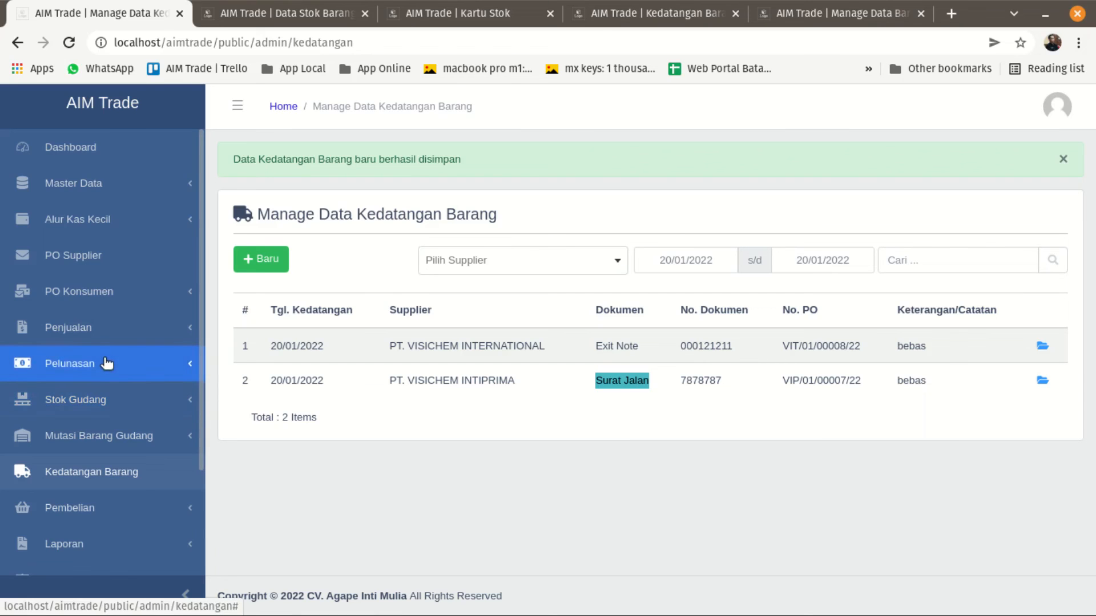
scroll(106, 363, "down", 3)
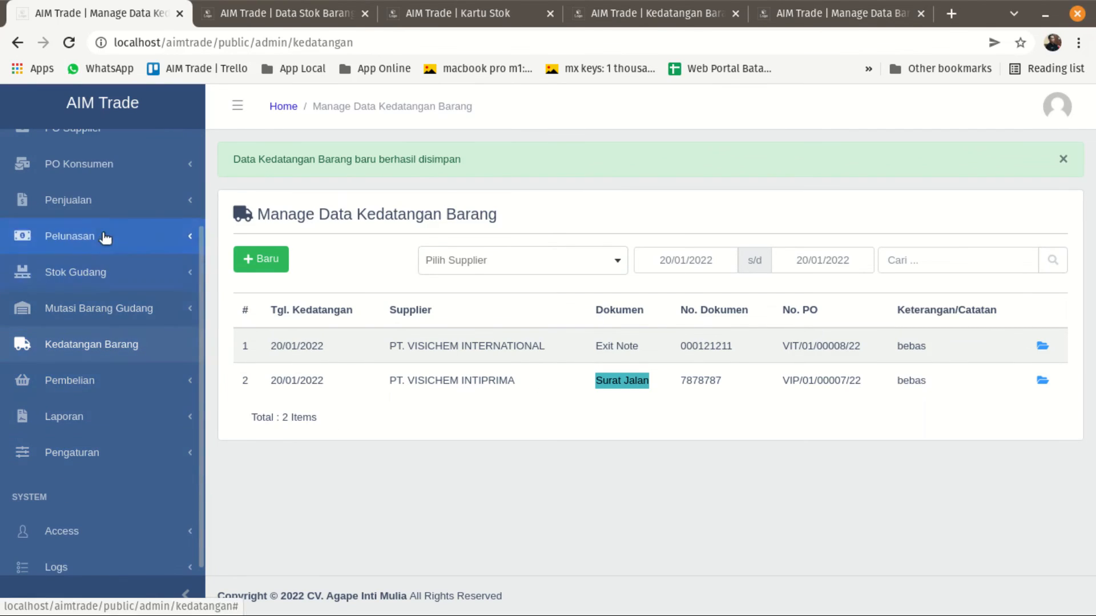
left_click(102, 391)
scroll(103, 390, "down", 2)
right_click(115, 372)
left_click(116, 377)
left_click(233, 16)
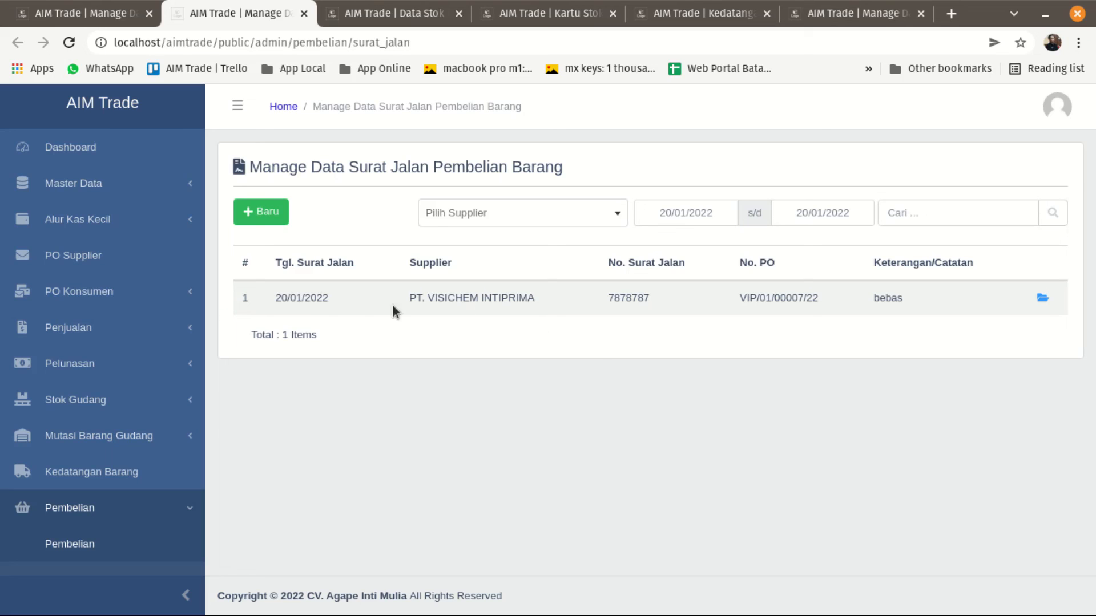
Compare the suppliers in the Surat Jalan Pembelian list with the PT. VISICHEM INTERNATIONAL and PT. VISICHEM INTIPRIMA entries in Kedatangan Barang.
left_click_drag(406, 299, 547, 301)
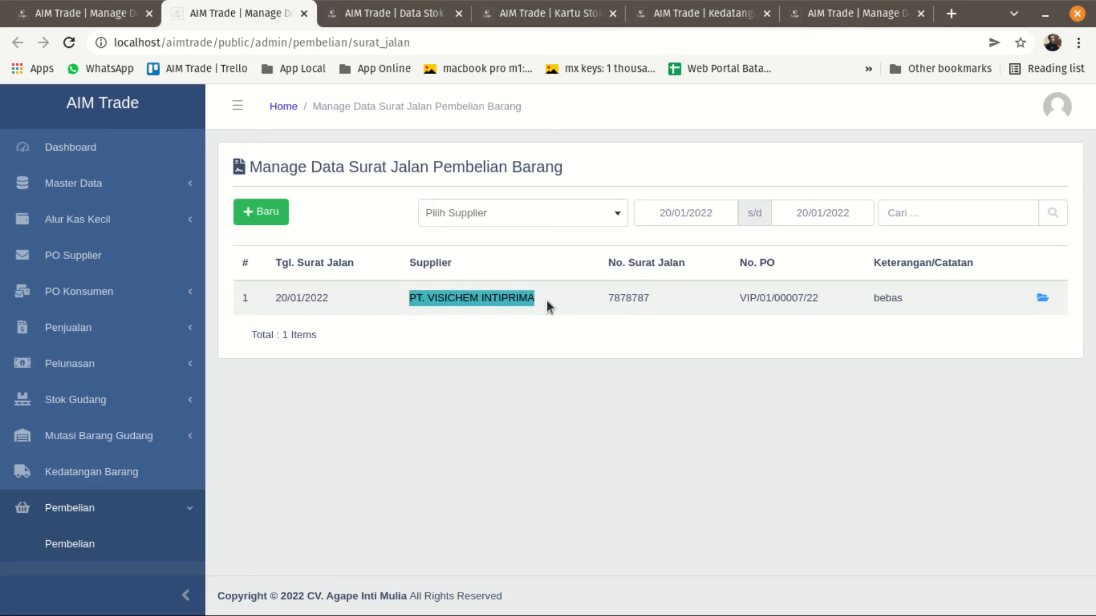
left_click(548, 328)
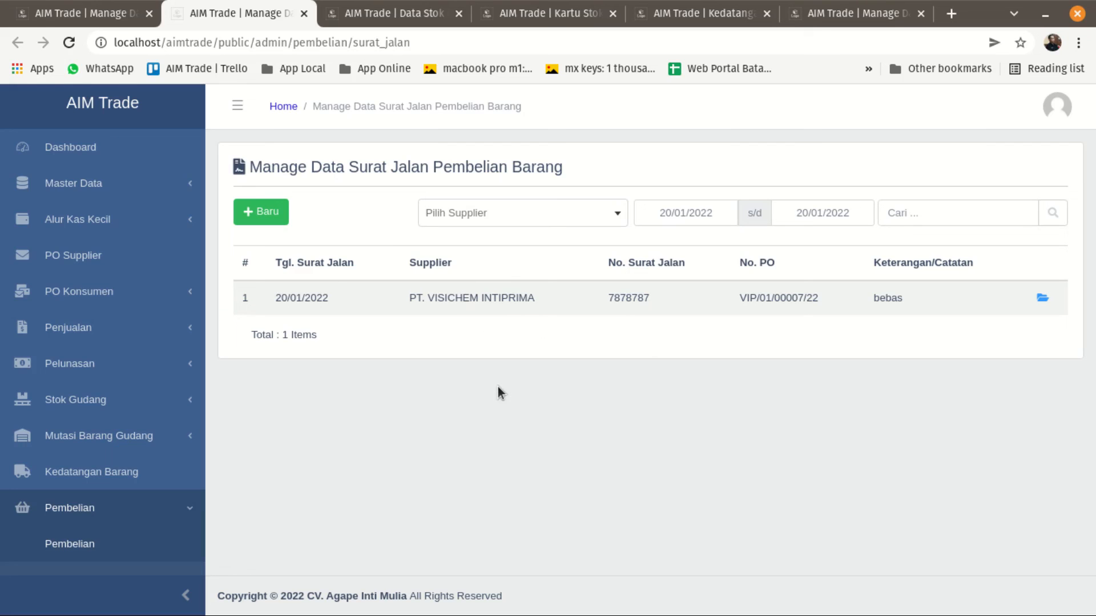
key("ctrl+Page_Up")
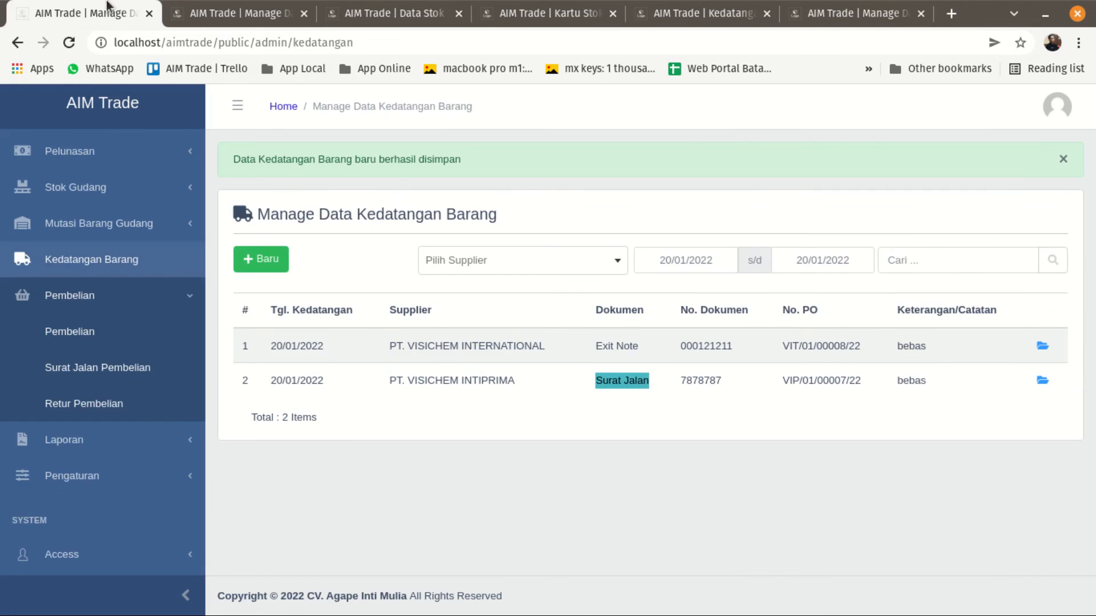
left_click_drag(381, 348, 560, 349)
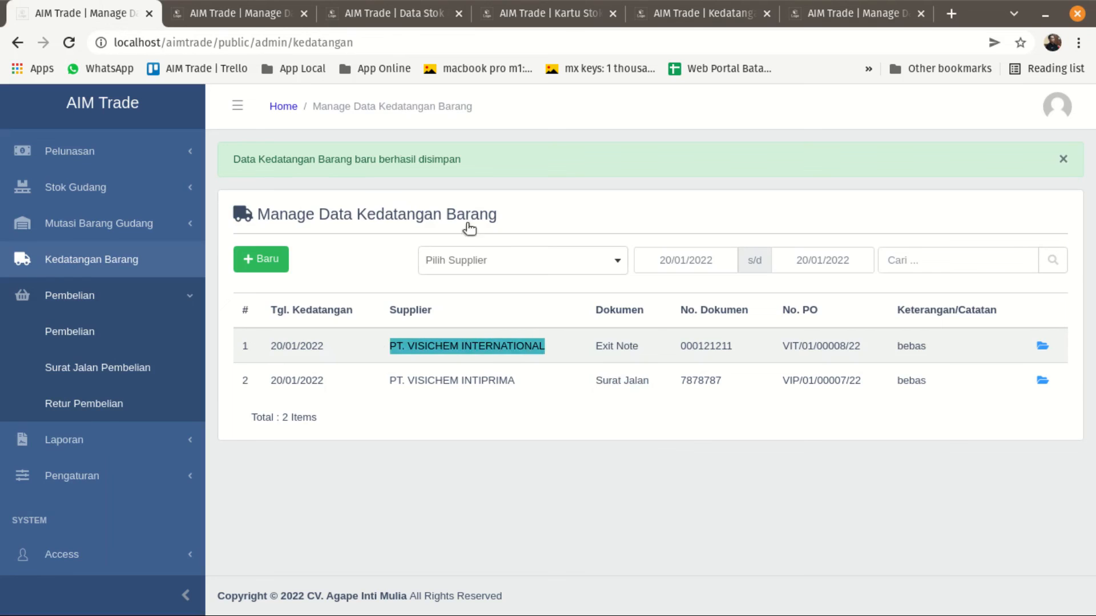
left_click(241, 15)
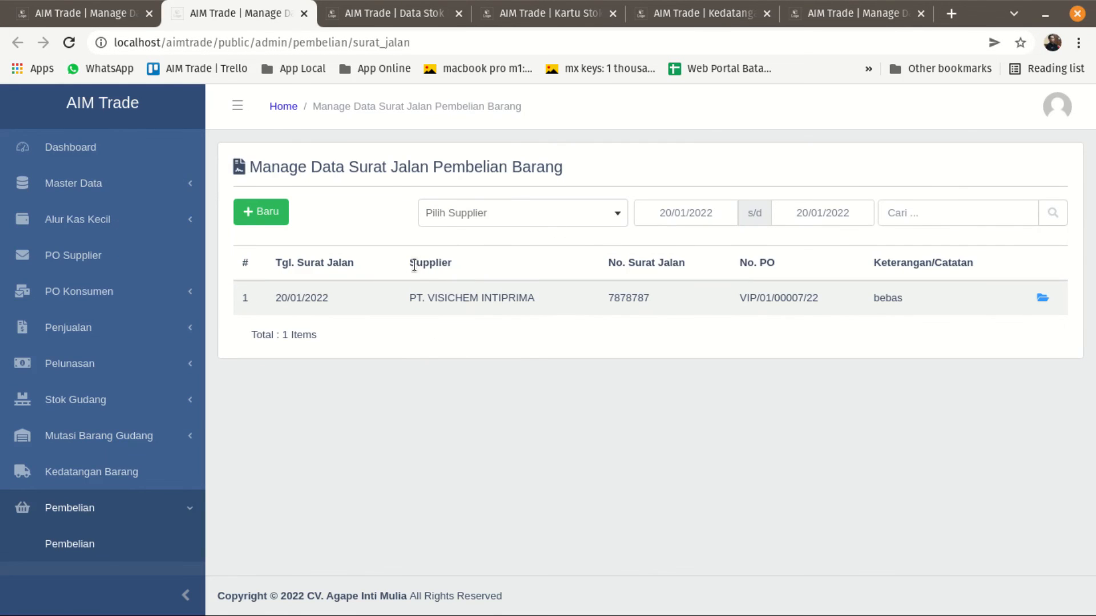
left_click(33, 16)
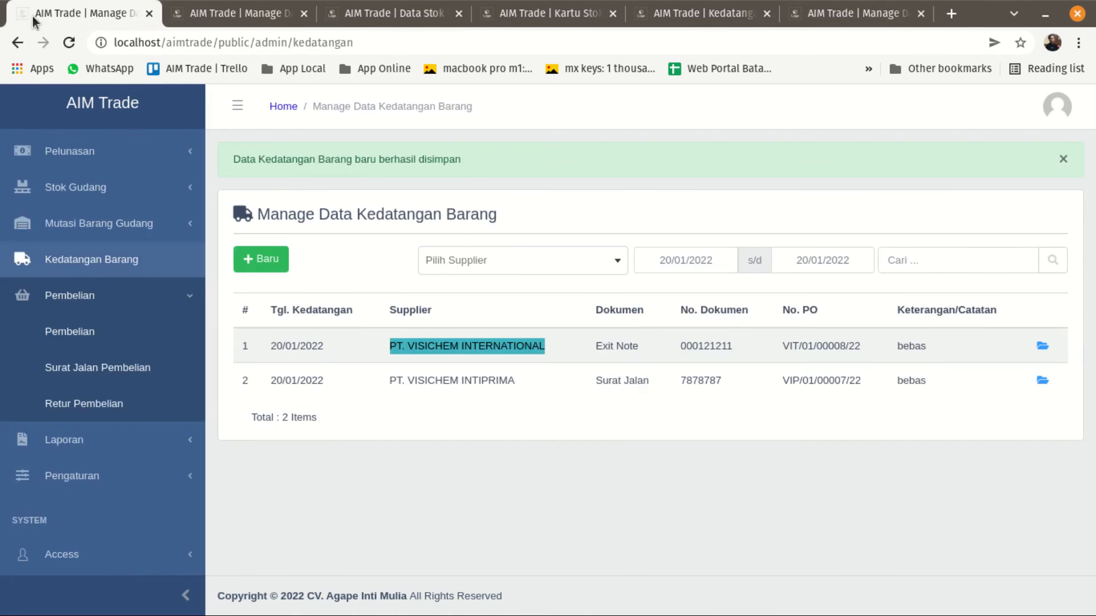
left_click(230, 7)
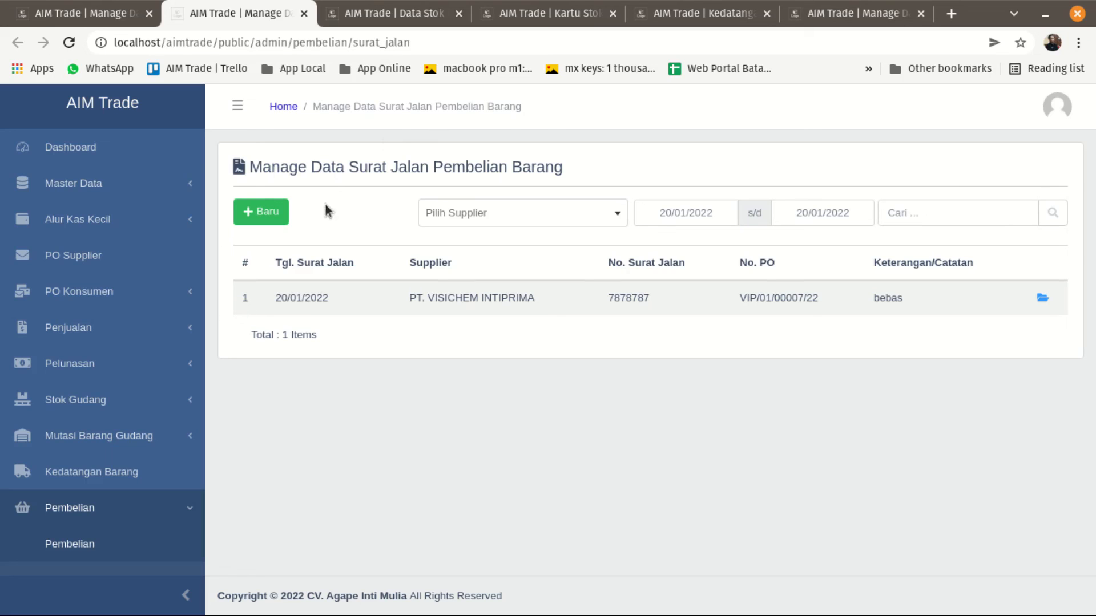
left_click_drag(218, 155, 661, 369)
left_click(640, 386)
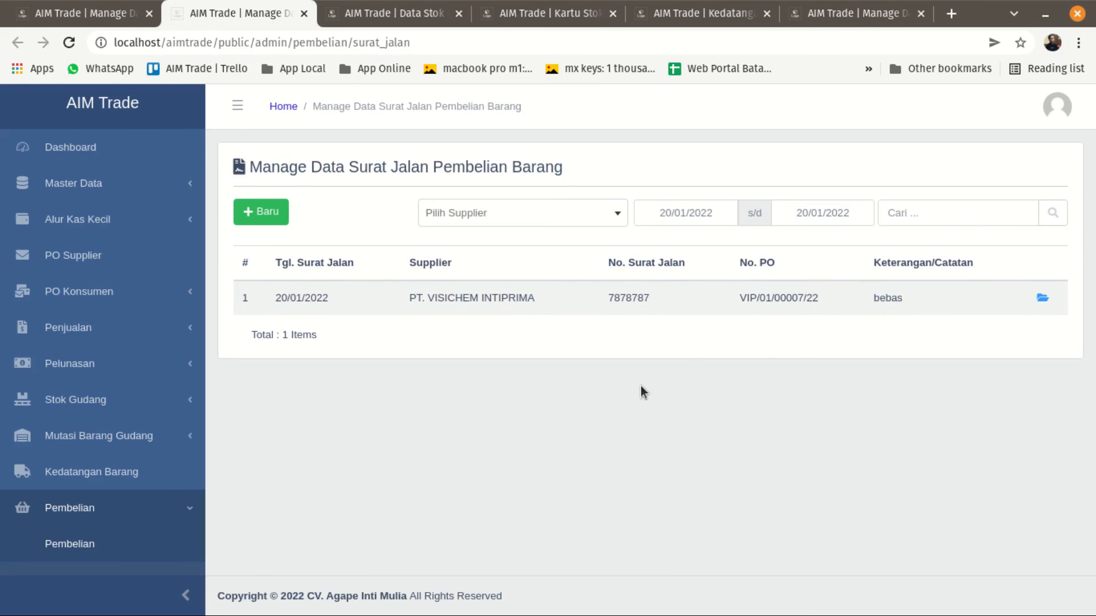